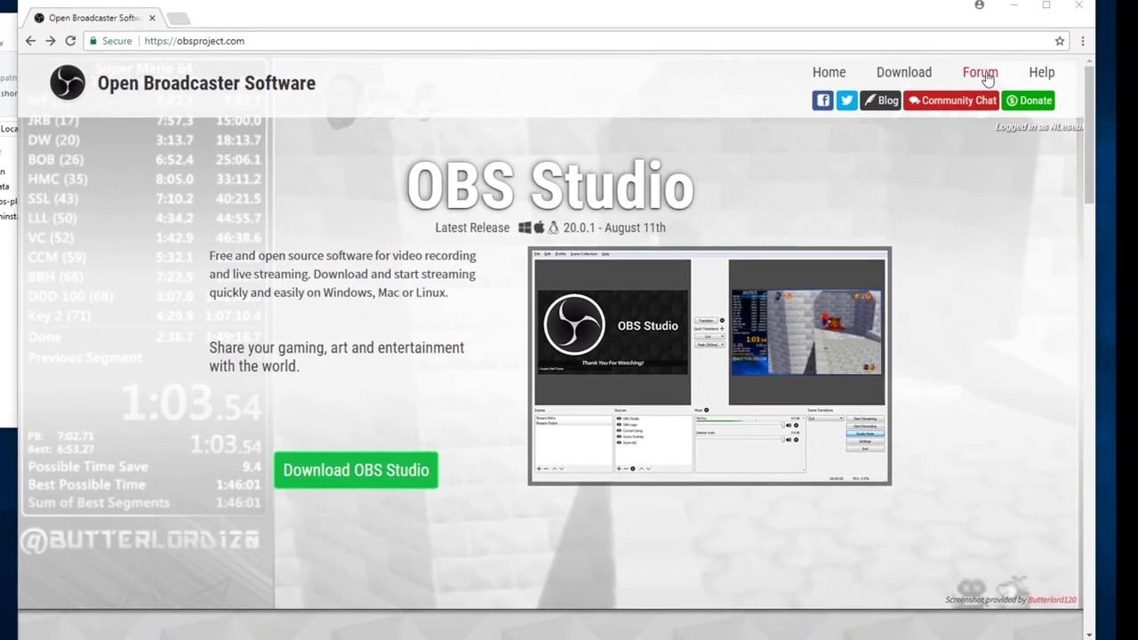
Go through the OBS forum's Resources section to the obs-shaderfilter 0.9-beta resource page
{"action": "left_click", "coordinate": [981, 73]}
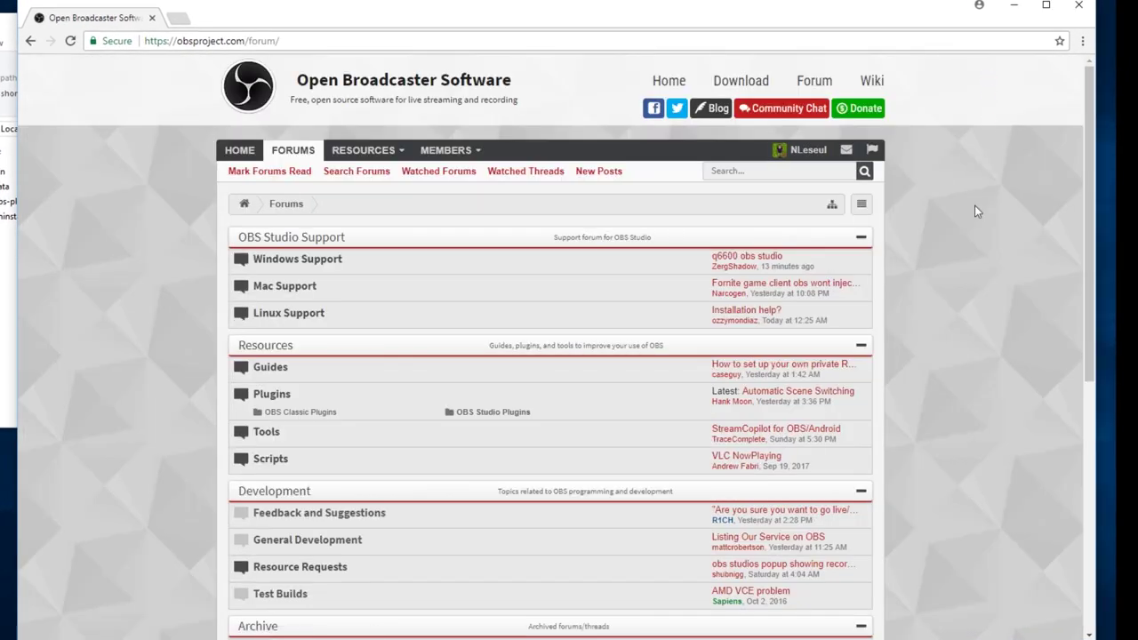
{"action": "left_click", "coordinate": [371, 151]}
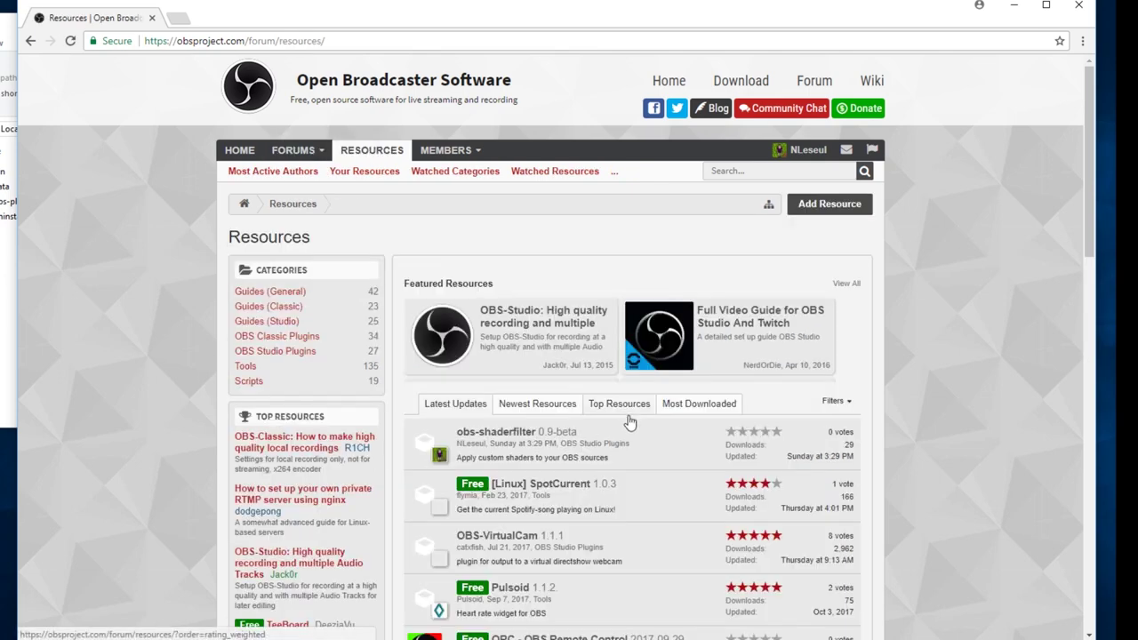
{"action": "scroll", "coordinate": [655, 426], "scroll_direction": "down", "scroll_amount": 4}
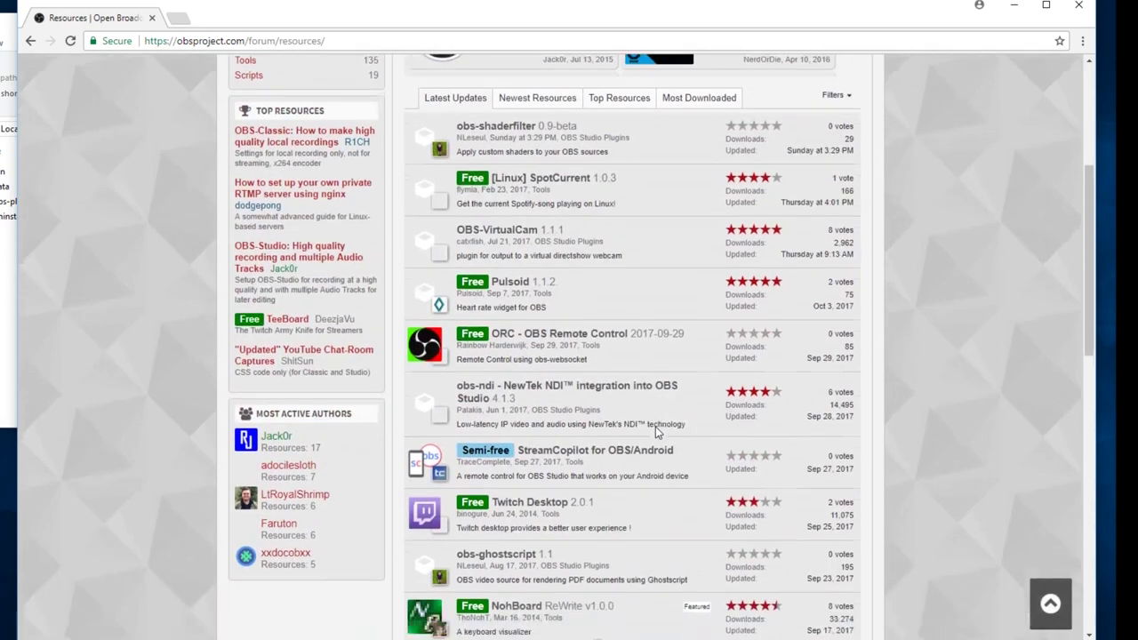
{"action": "scroll", "coordinate": [655, 431], "scroll_direction": "down", "scroll_amount": 9}
{"action": "scroll", "coordinate": [655, 431], "scroll_direction": "up", "scroll_amount": 12}
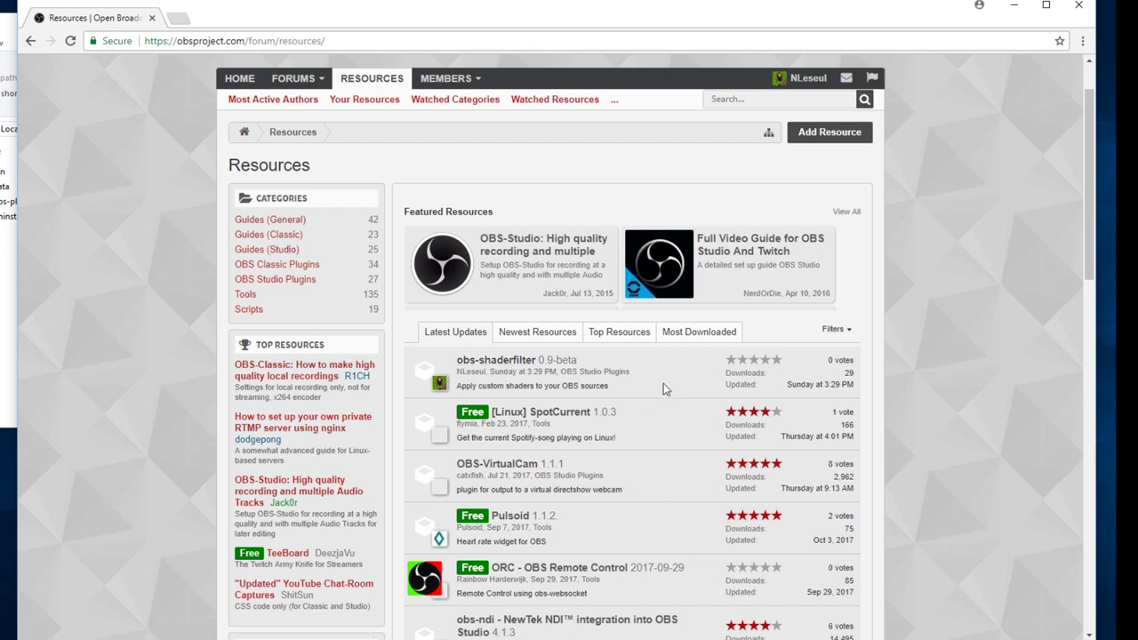
{"action": "left_click", "coordinate": [511, 365]}
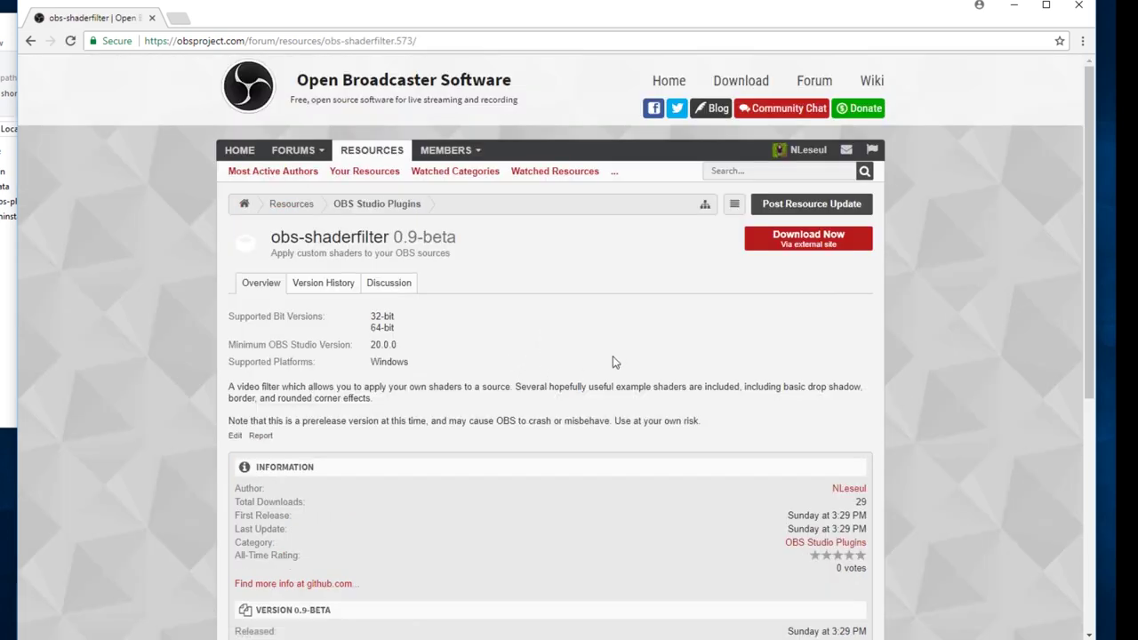
Follow the download link to the nleseul/obs-shaderfilter GitHub repository and open its '1 release' page
{"action": "left_click", "coordinate": [799, 241]}
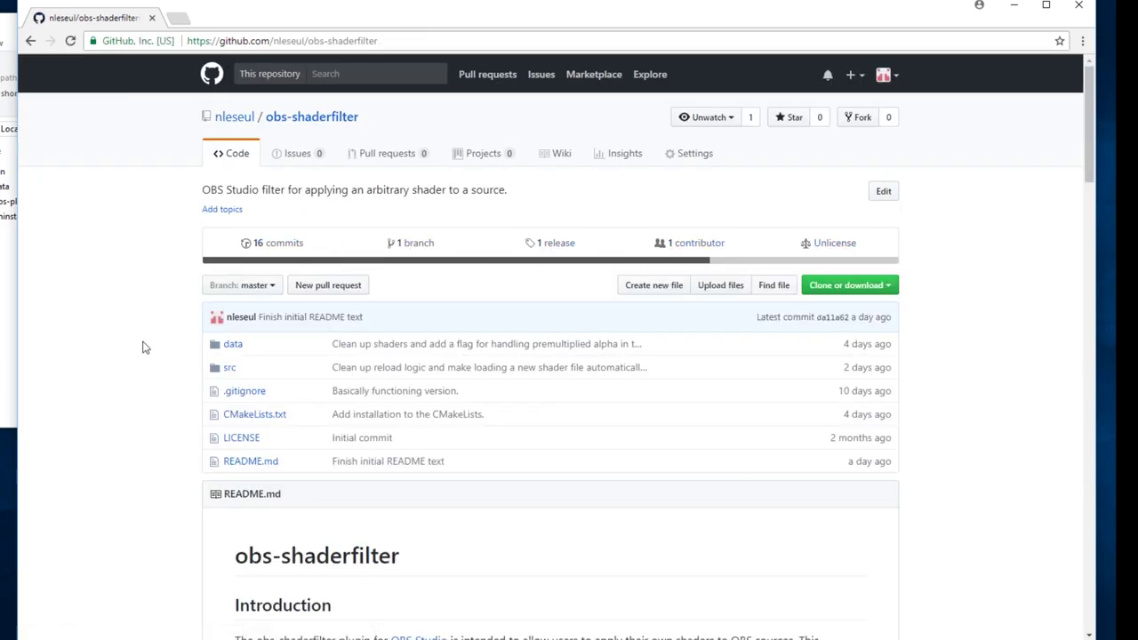
{"action": "scroll", "coordinate": [142, 348], "scroll_direction": "down", "scroll_amount": 6}
{"action": "scroll", "coordinate": [142, 347], "scroll_direction": "down", "scroll_amount": 15}
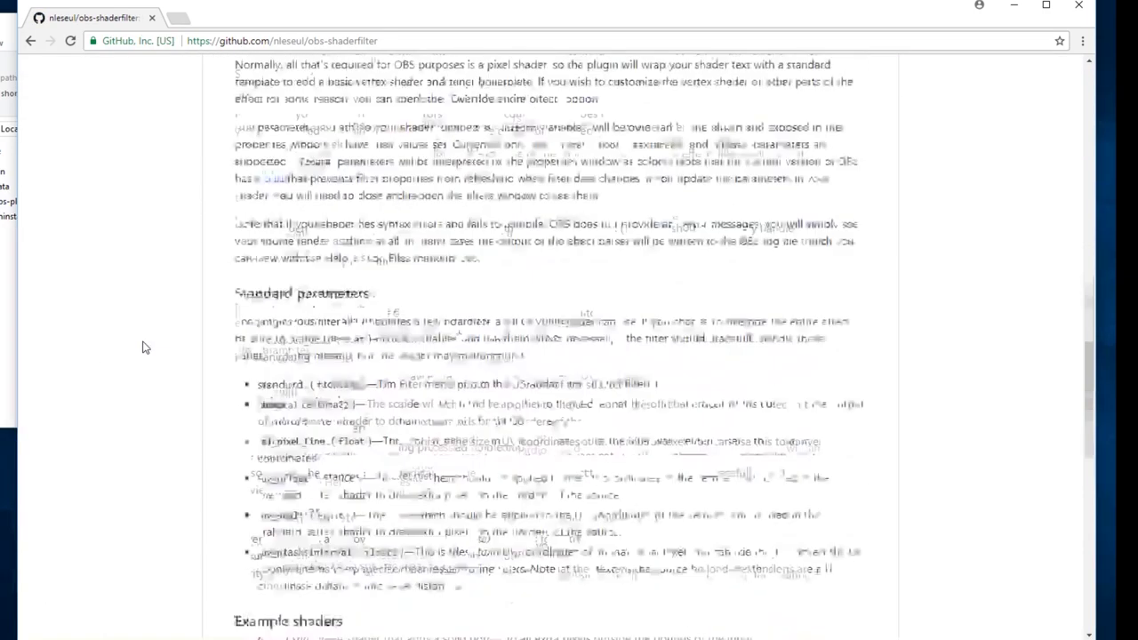
{"action": "scroll", "coordinate": [142, 347], "scroll_direction": "up", "scroll_amount": 18}
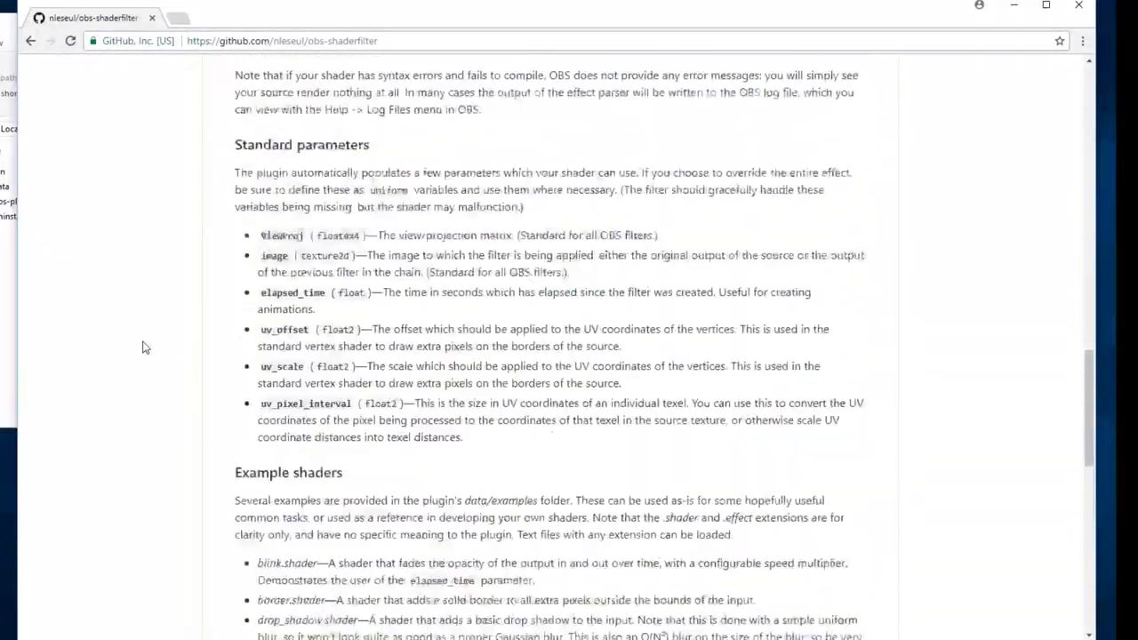
{"action": "scroll", "coordinate": [142, 347], "scroll_direction": "up", "scroll_amount": 4}
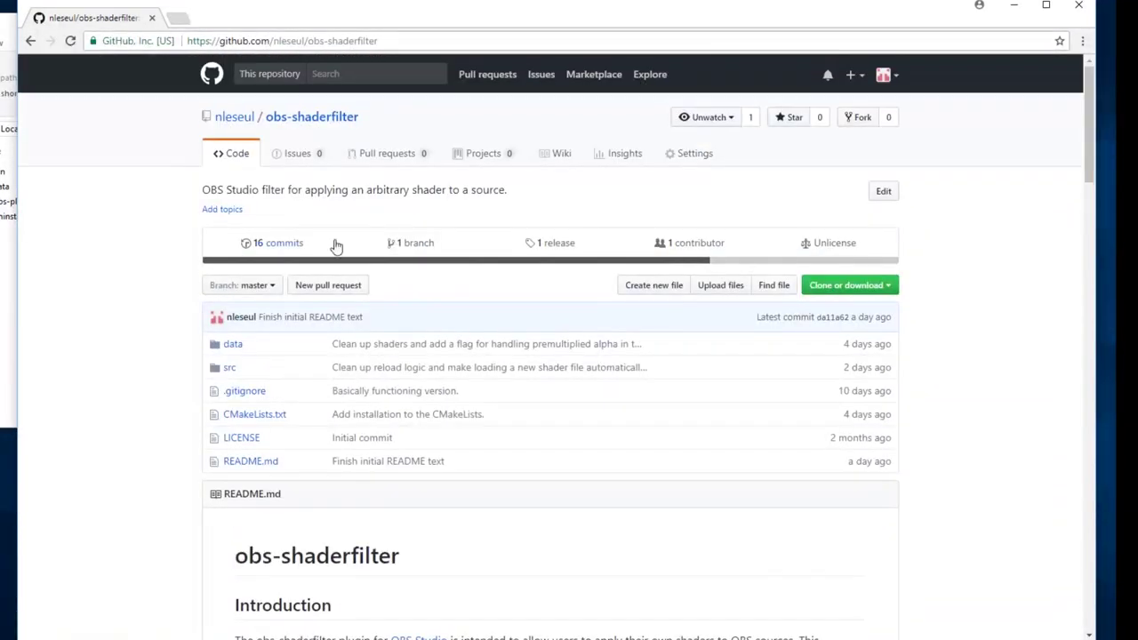
{"action": "left_click", "coordinate": [558, 247]}
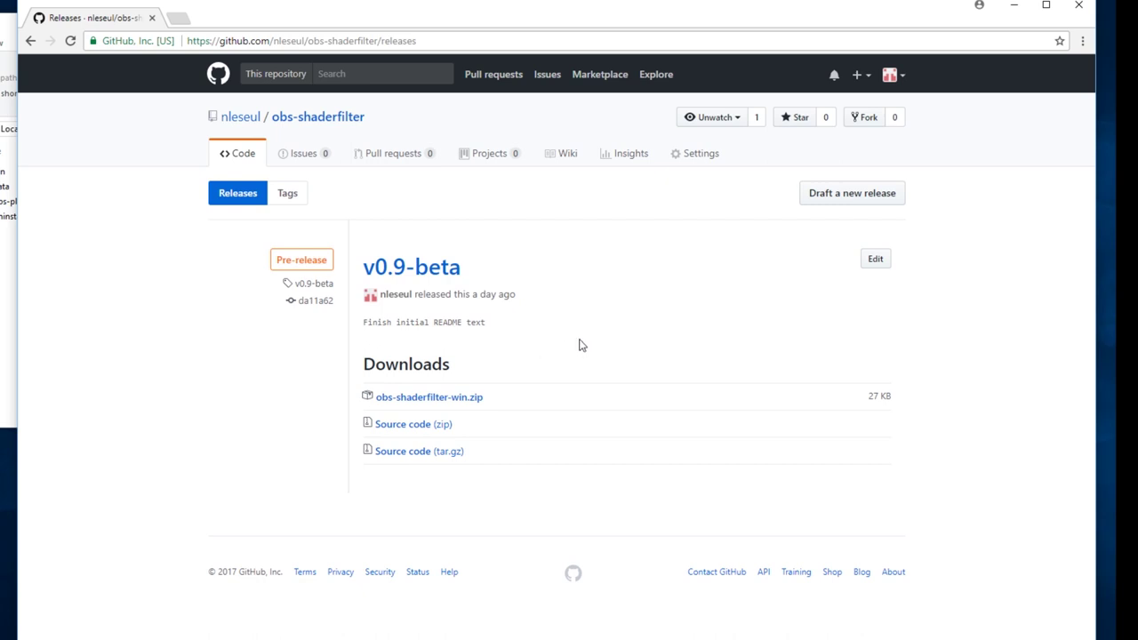
Download obs-shaderfilter-win.zip, open it, and select its data and obs-plugins folders
{"action": "left_click", "coordinate": [429, 398]}
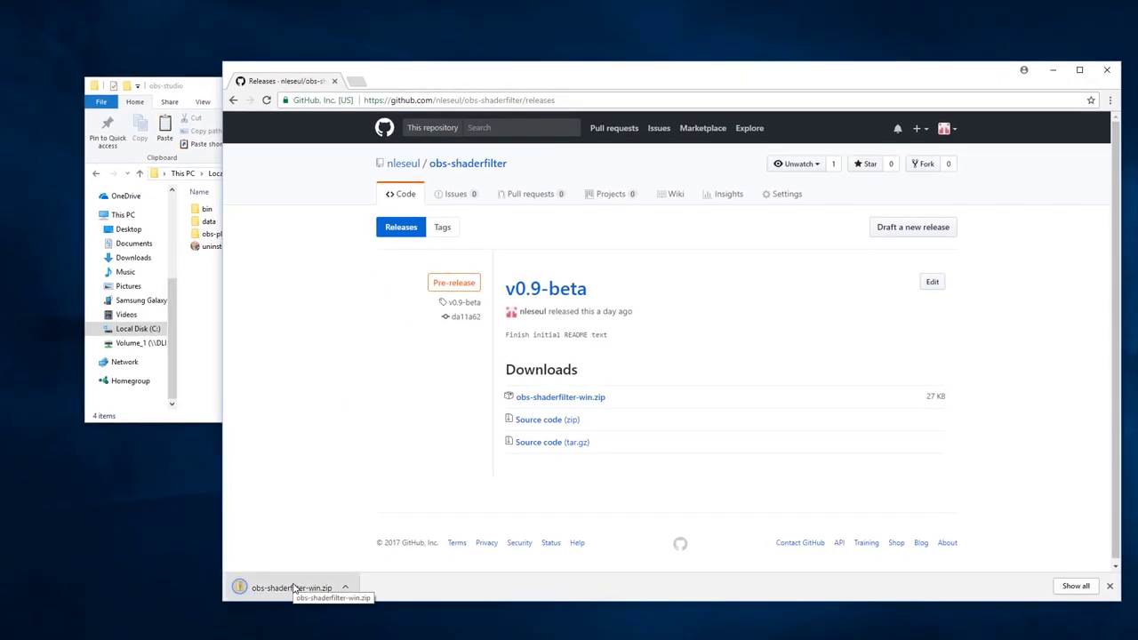
{"action": "left_click", "coordinate": [294, 587]}
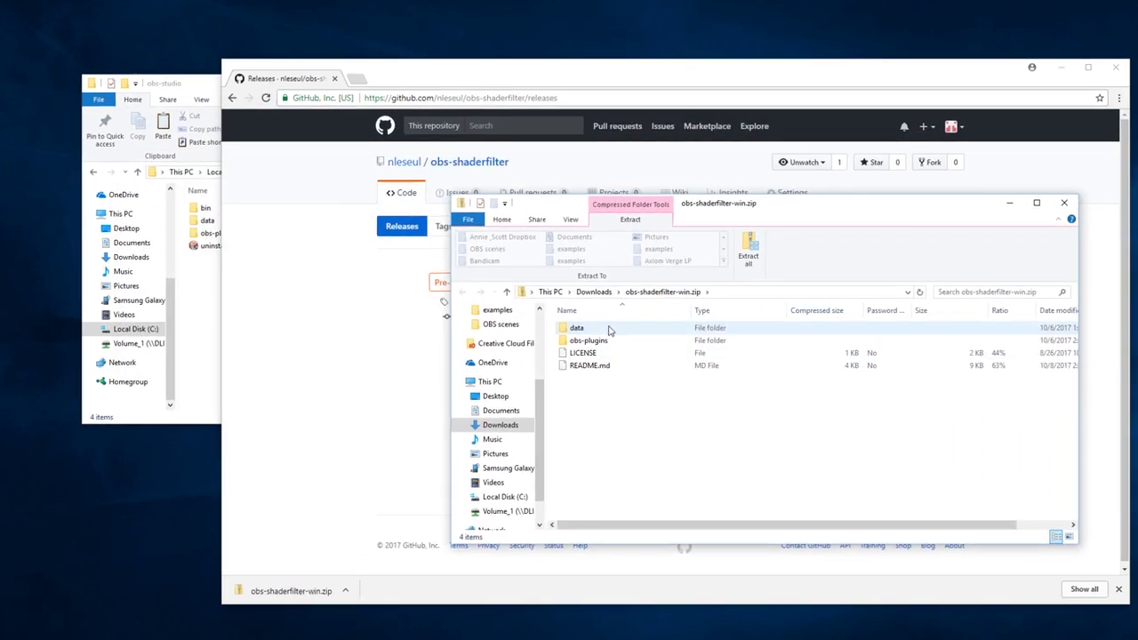
{"action": "left_click", "coordinate": [610, 331]}
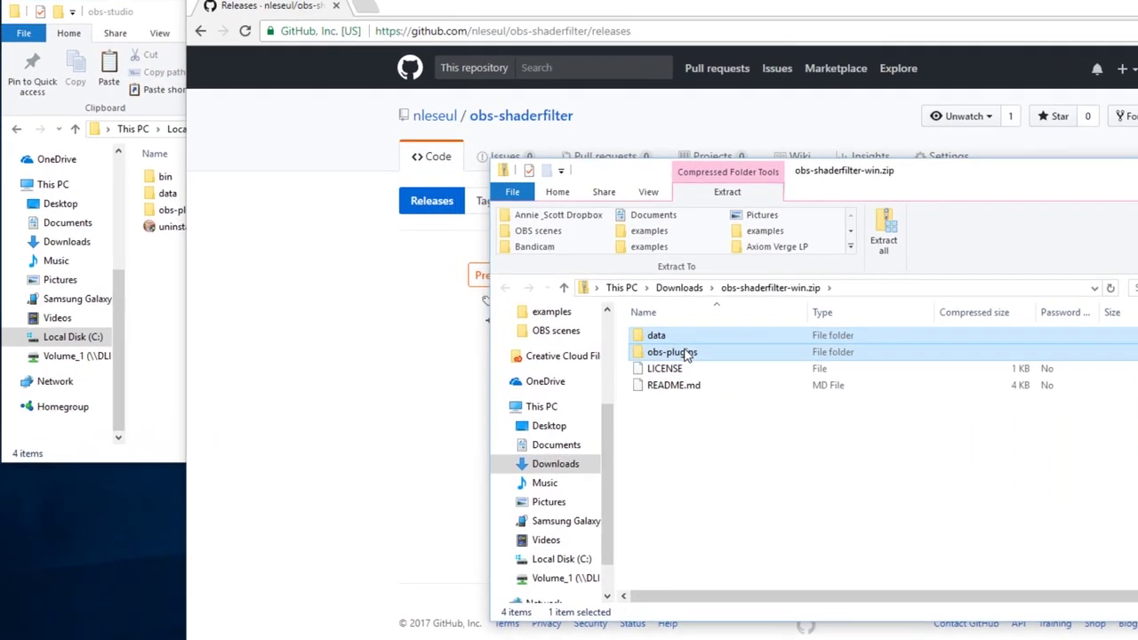
{"action": "left_click", "coordinate": [588, 340], "text": "ctrl"}
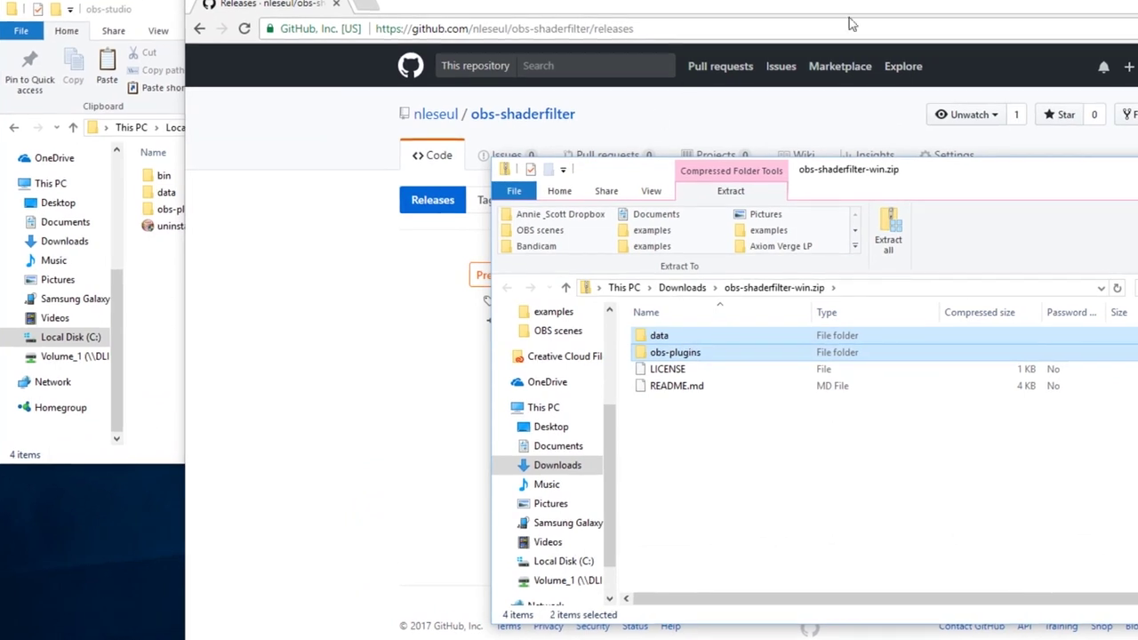
Drag both folders into the obs-studio folder, replacing existing files for all items
{"action": "left_click", "coordinate": [145, 16]}
{"action": "left_click", "coordinate": [1032, 169]}
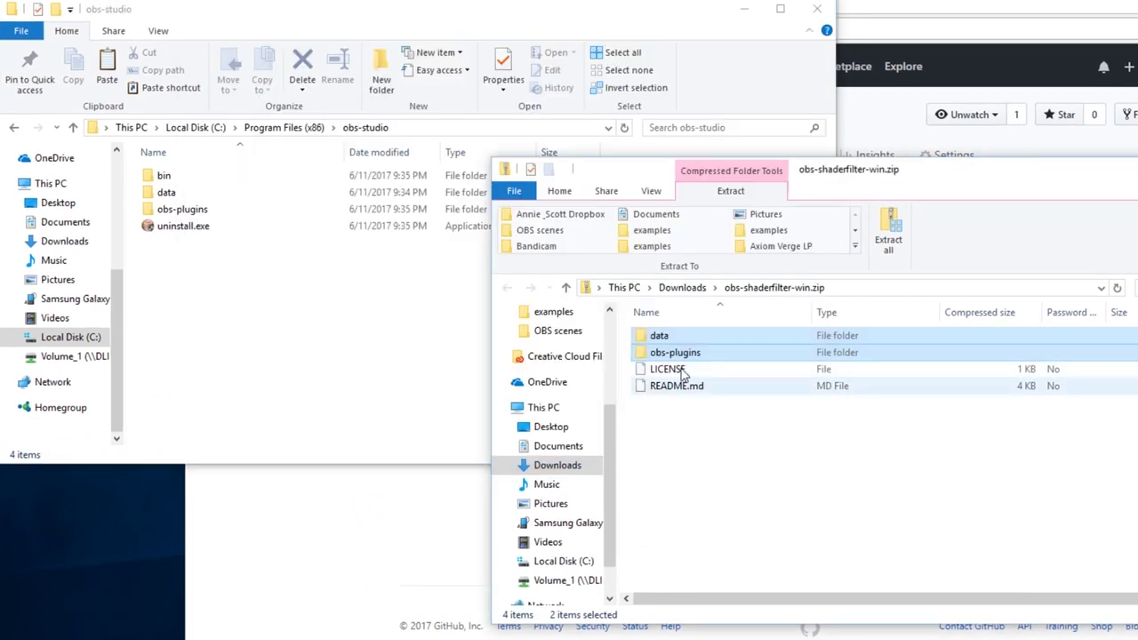
{"action": "left_click_drag", "start_coordinate": [686, 353], "coordinate": [299, 310]}
{"action": "left_click", "coordinate": [745, 238]}
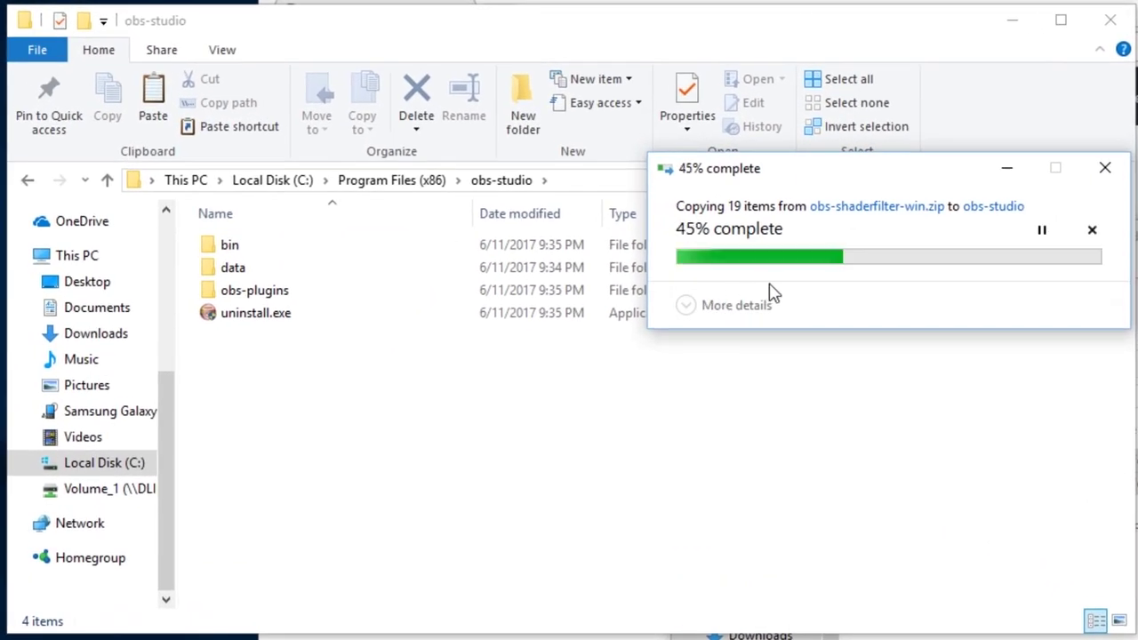
{"action": "left_click", "coordinate": [576, 269]}
Allow the copy with administrator permission and find obs-shaderfilter.dll in obs-plugins\64bit
{"action": "left_click", "coordinate": [833, 354]}
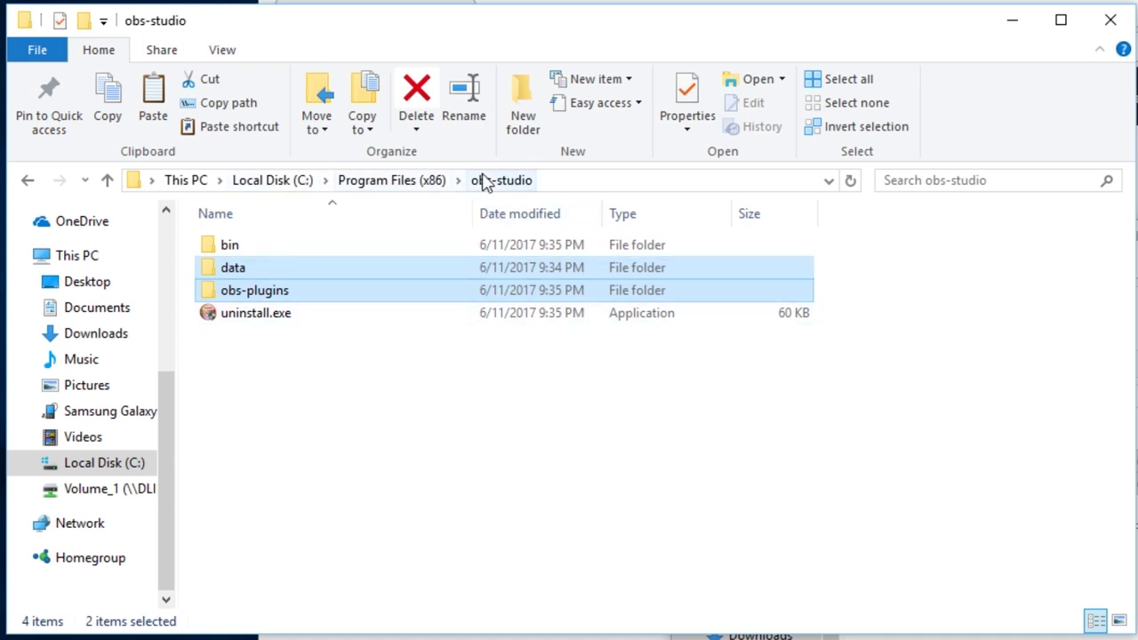
{"action": "left_click", "coordinate": [368, 399]}
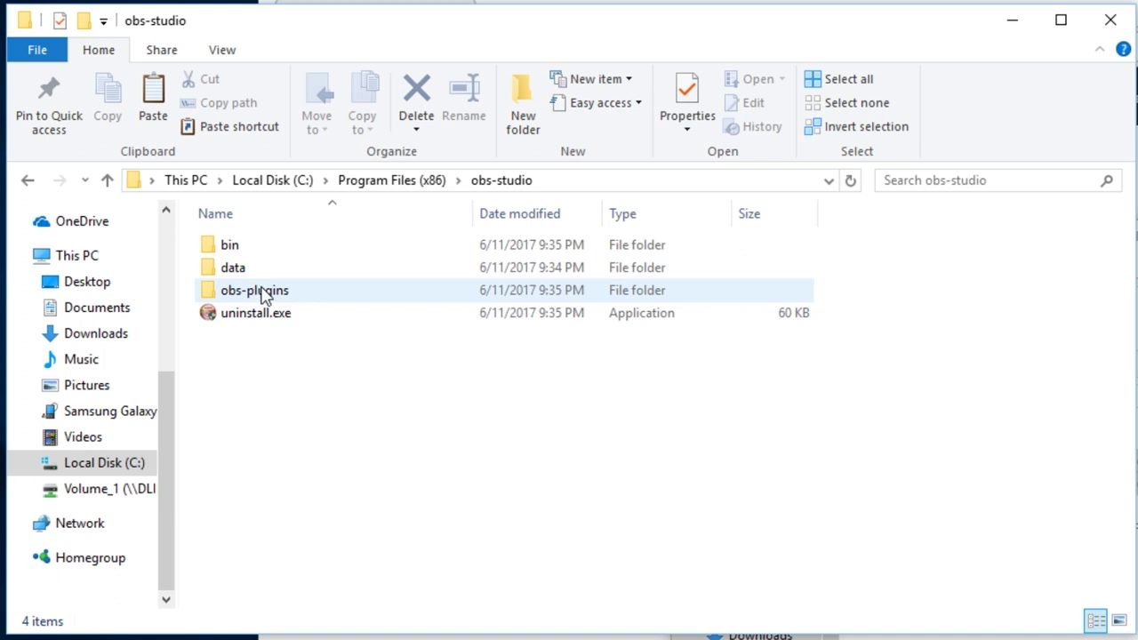
{"action": "mouse_move", "coordinate": [262, 296]}
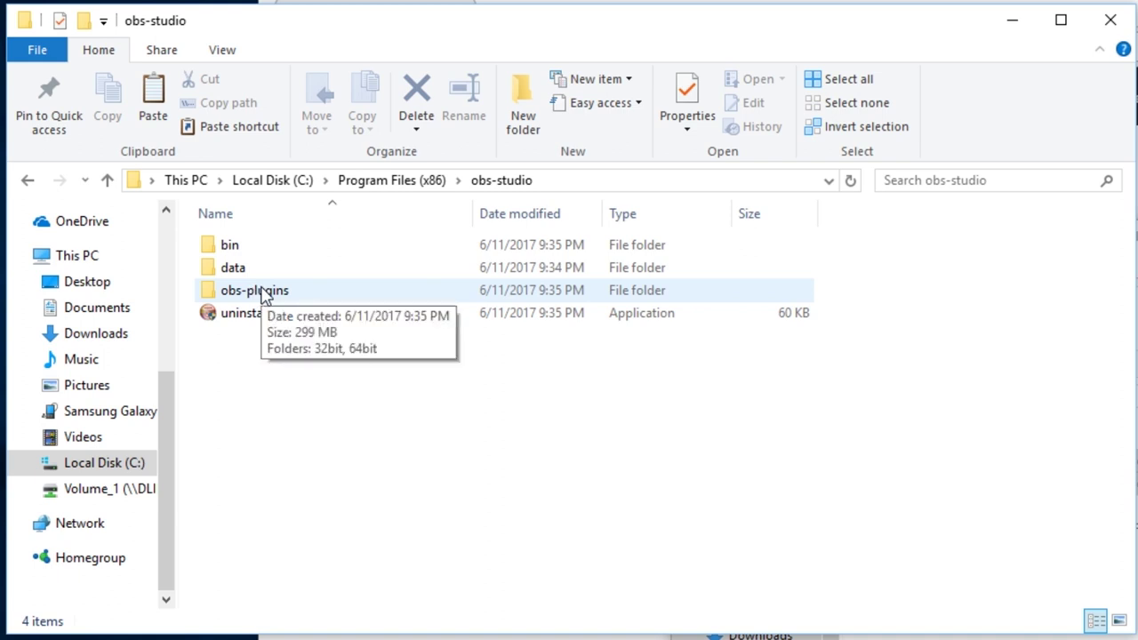
{"action": "double_click", "coordinate": [261, 296]}
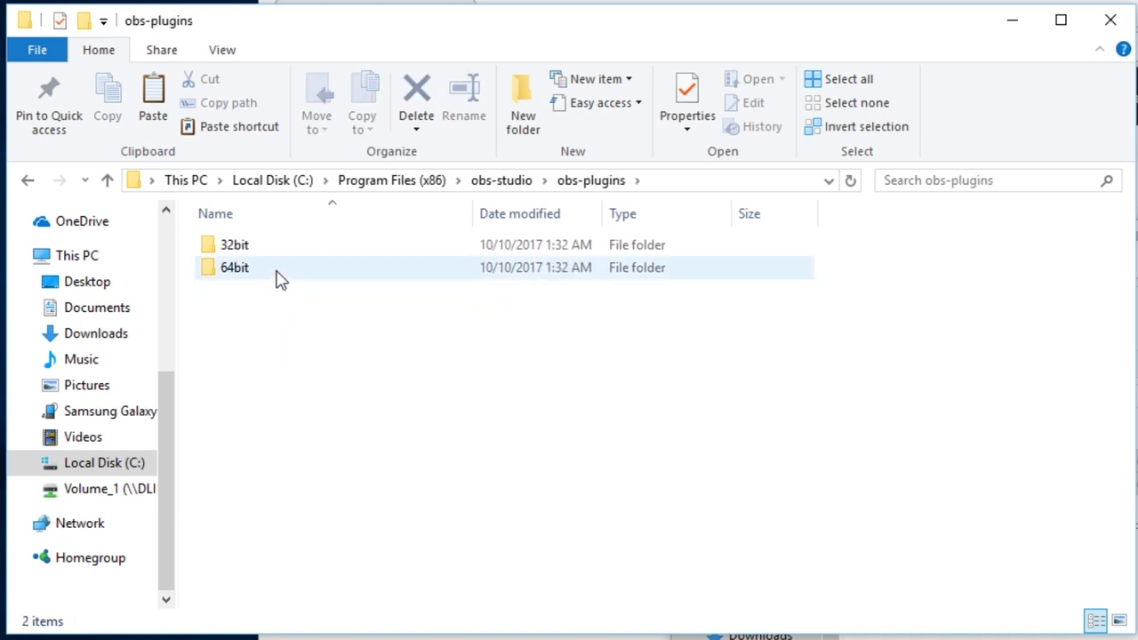
{"action": "left_click", "coordinate": [276, 278]}
{"action": "double_click", "coordinate": [277, 279]}
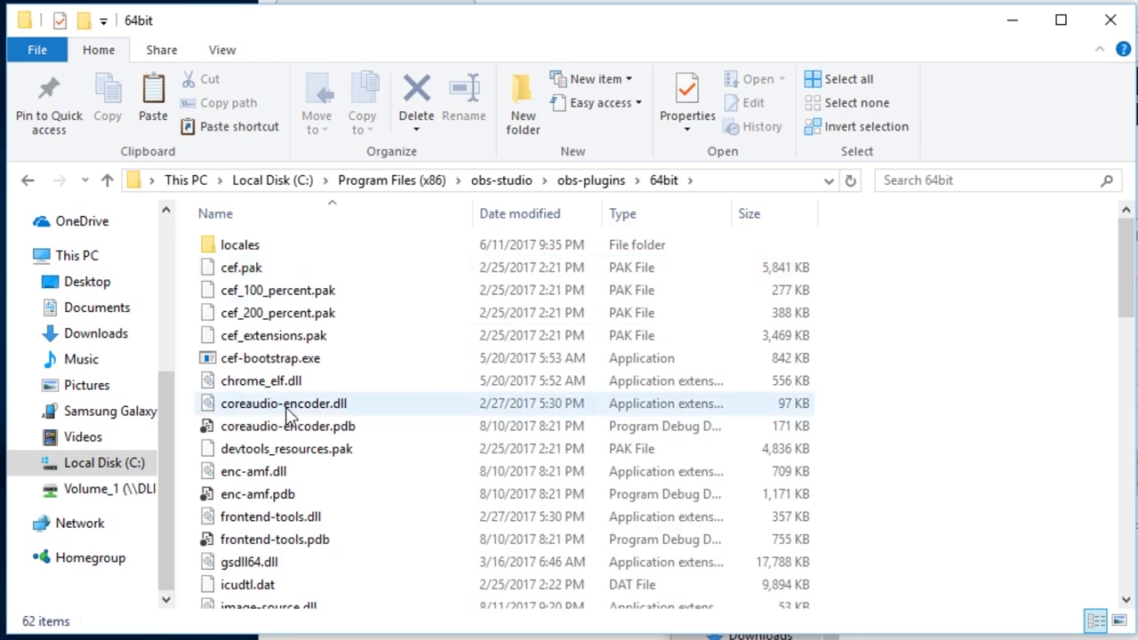
{"action": "scroll", "coordinate": [289, 415], "scroll_direction": "down", "scroll_amount": 3}
{"action": "scroll", "coordinate": [289, 415], "scroll_direction": "down", "scroll_amount": 7}
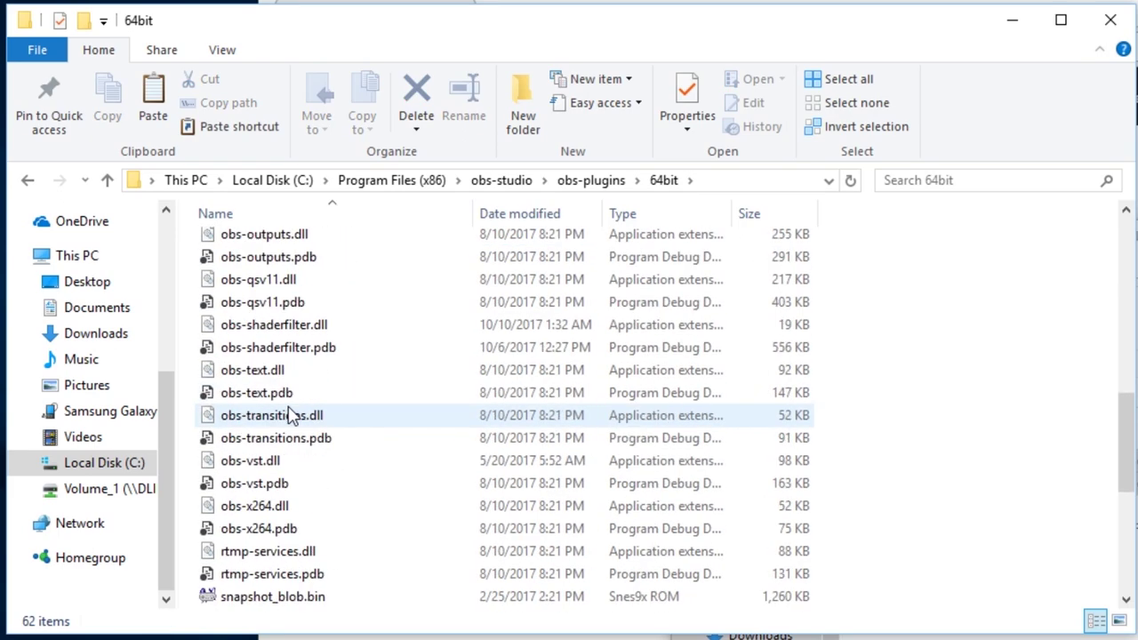
{"action": "left_click", "coordinate": [336, 329]}
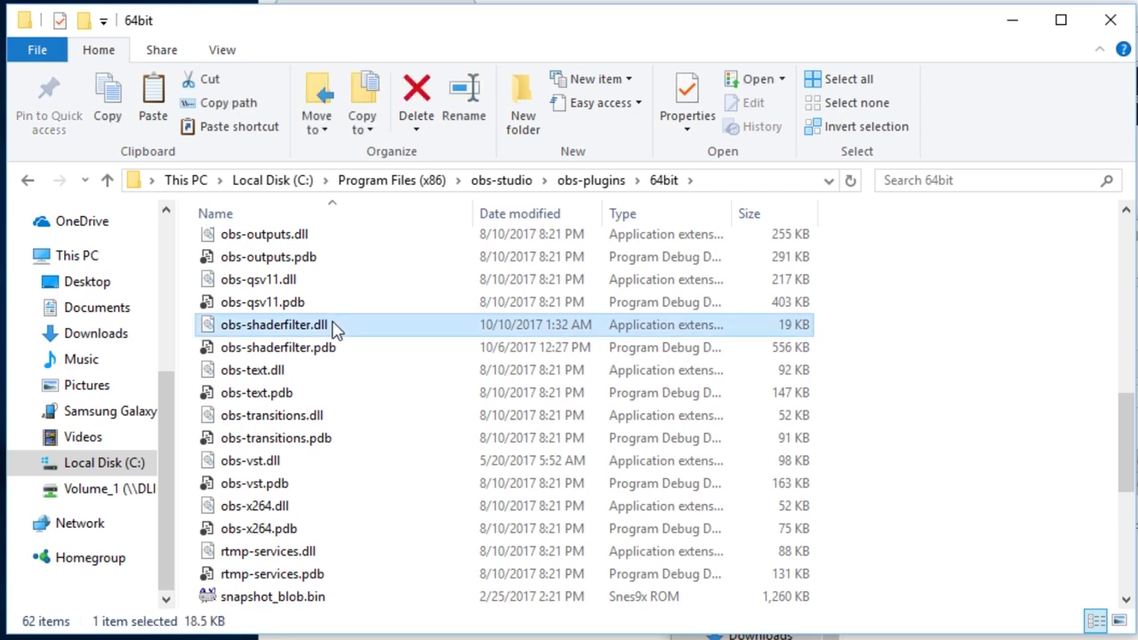
Confirm obs-shaderfilter.dll is also present in obs-plugins\32bit
{"action": "left_click", "coordinate": [578, 180]}
{"action": "double_click", "coordinate": [305, 251]}
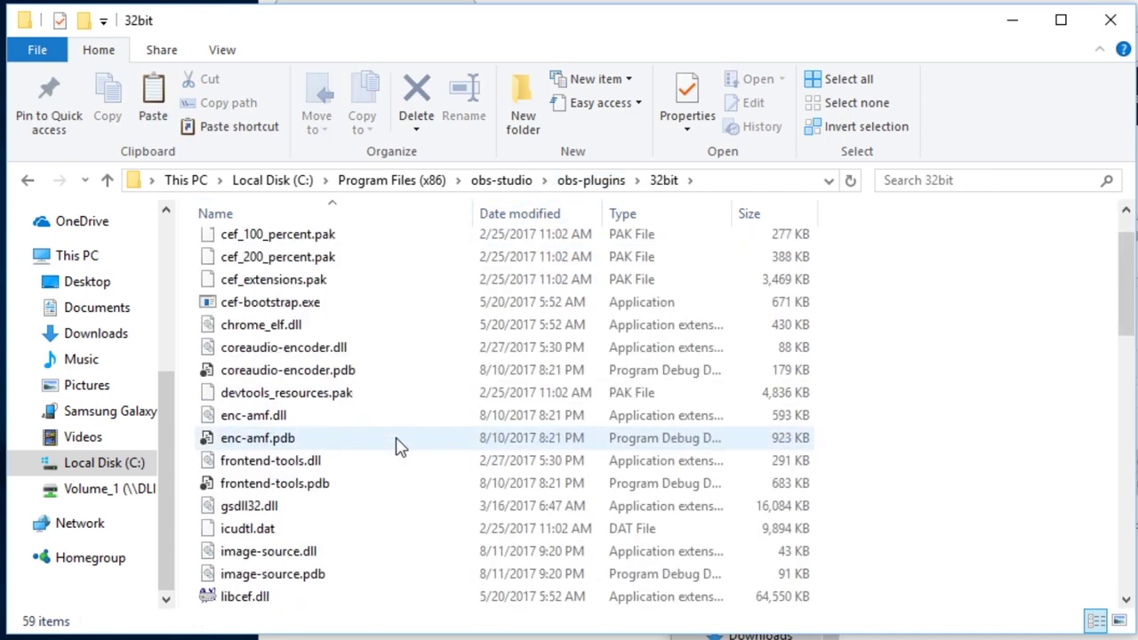
{"action": "scroll", "coordinate": [398, 446], "scroll_direction": "down", "scroll_amount": 5}
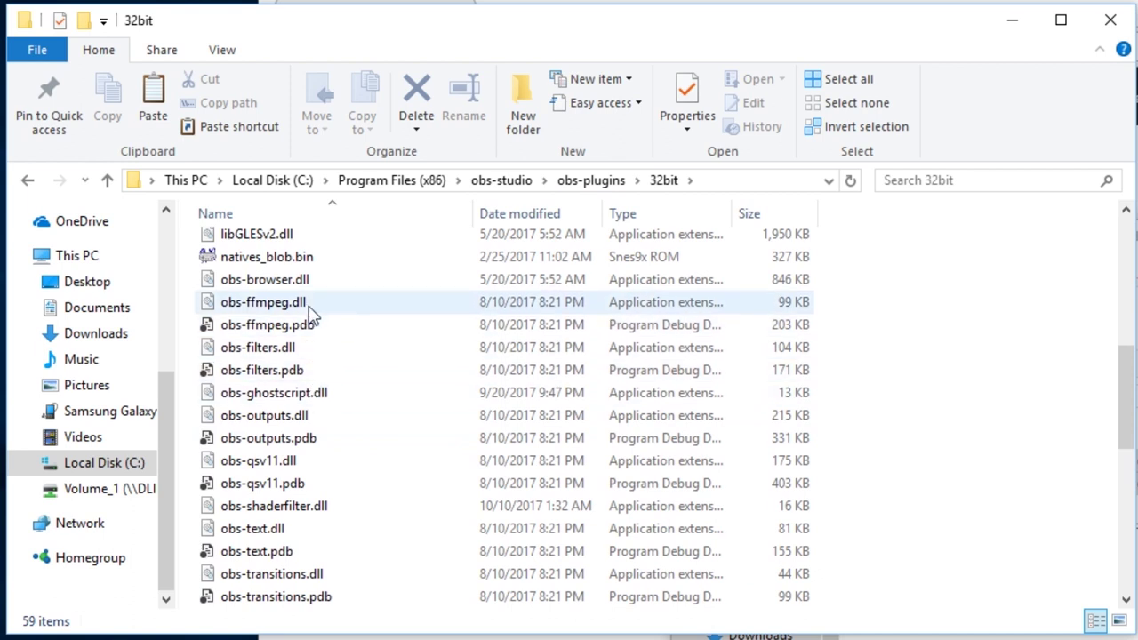
{"action": "left_click", "coordinate": [327, 508]}
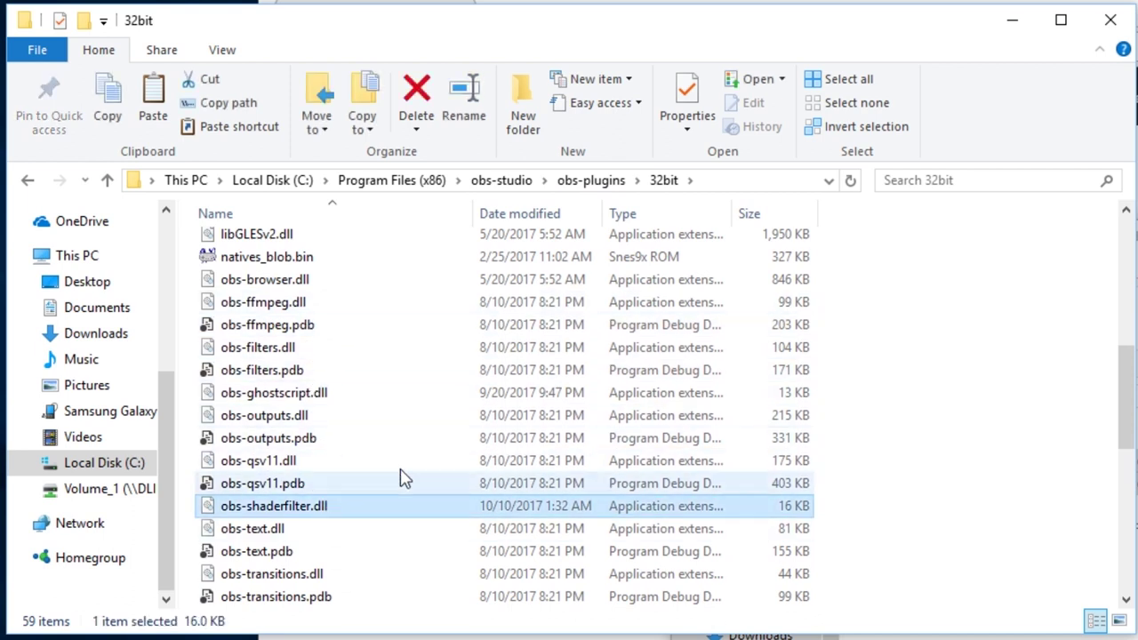
Browse data\obs-plugins\obs-shaderfilter's locale and examples folders (8 shader files), then return to obs-studio
{"action": "left_click", "coordinate": [486, 182]}
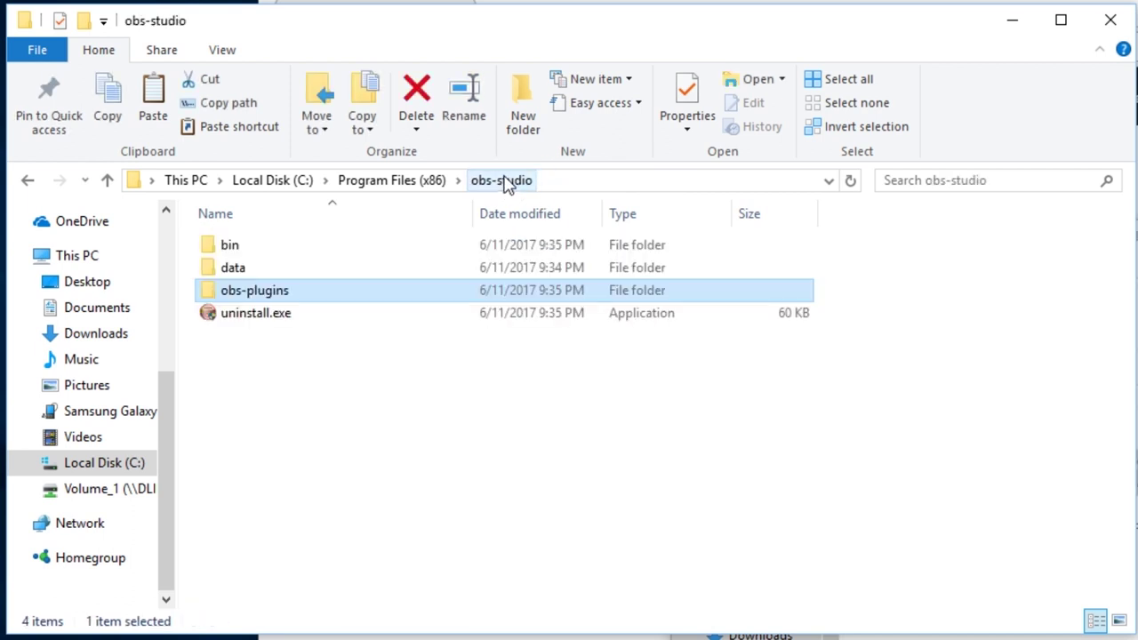
{"action": "double_click", "coordinate": [325, 271]}
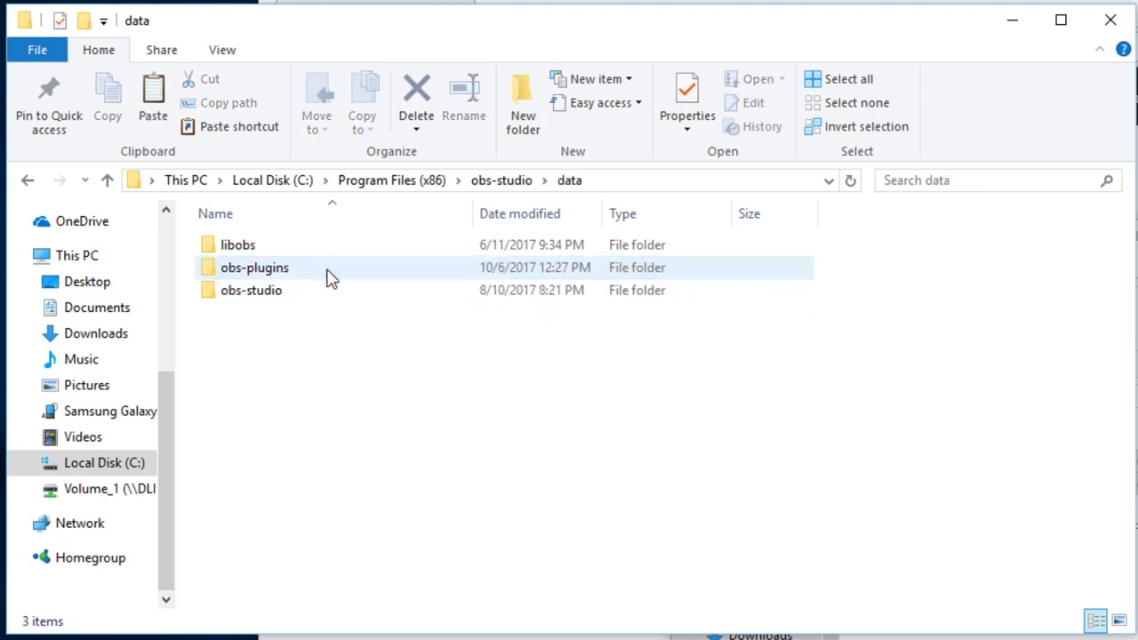
{"action": "double_click", "coordinate": [273, 270]}
{"action": "scroll", "coordinate": [284, 471], "scroll_direction": "down", "scroll_amount": 1}
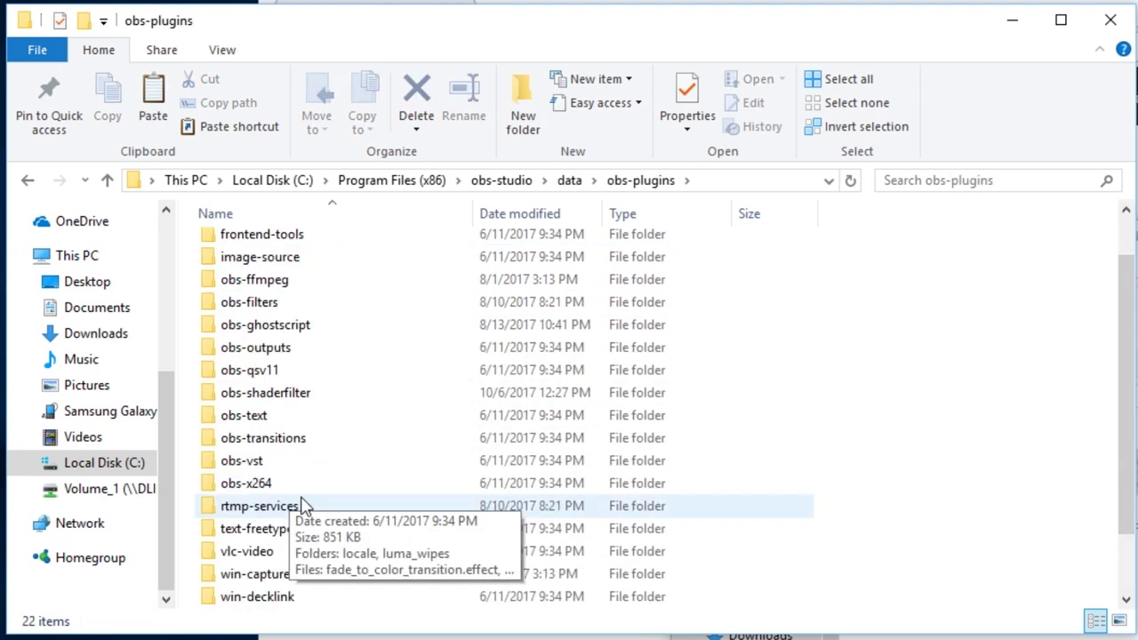
{"action": "double_click", "coordinate": [318, 398]}
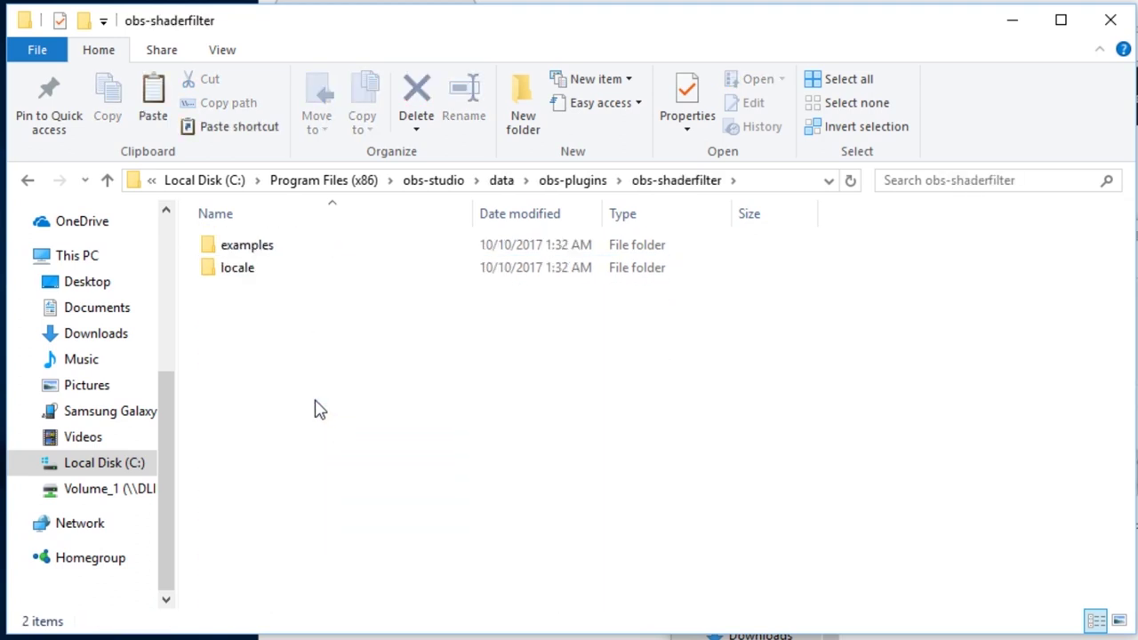
{"action": "left_click", "coordinate": [265, 271]}
{"action": "double_click", "coordinate": [264, 270]}
{"action": "left_click", "coordinate": [574, 180]}
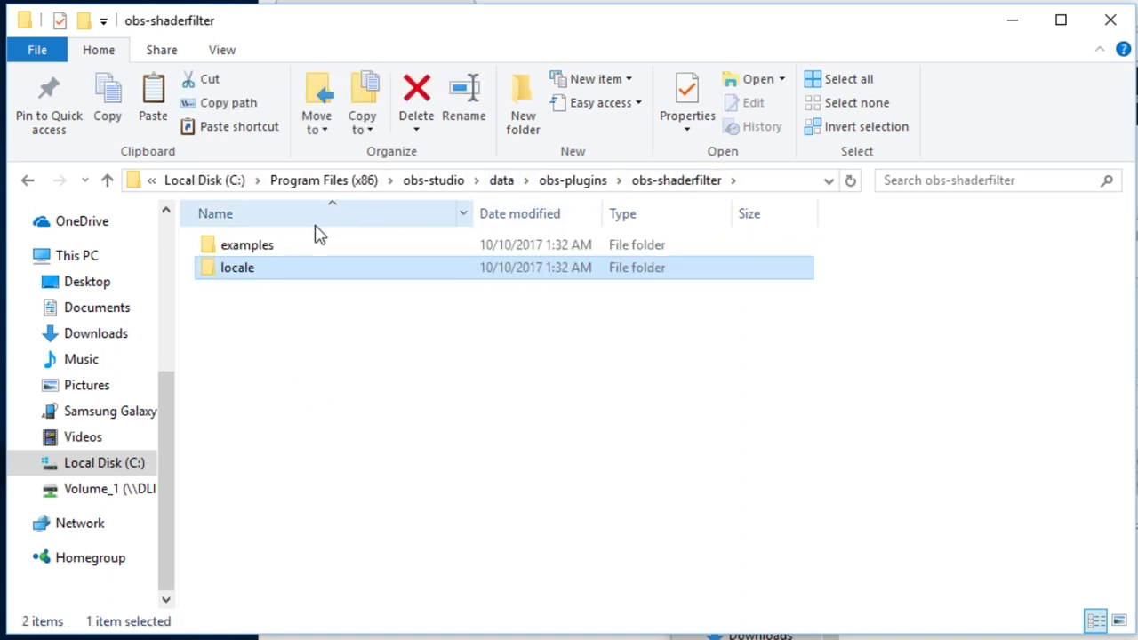
{"action": "double_click", "coordinate": [267, 249]}
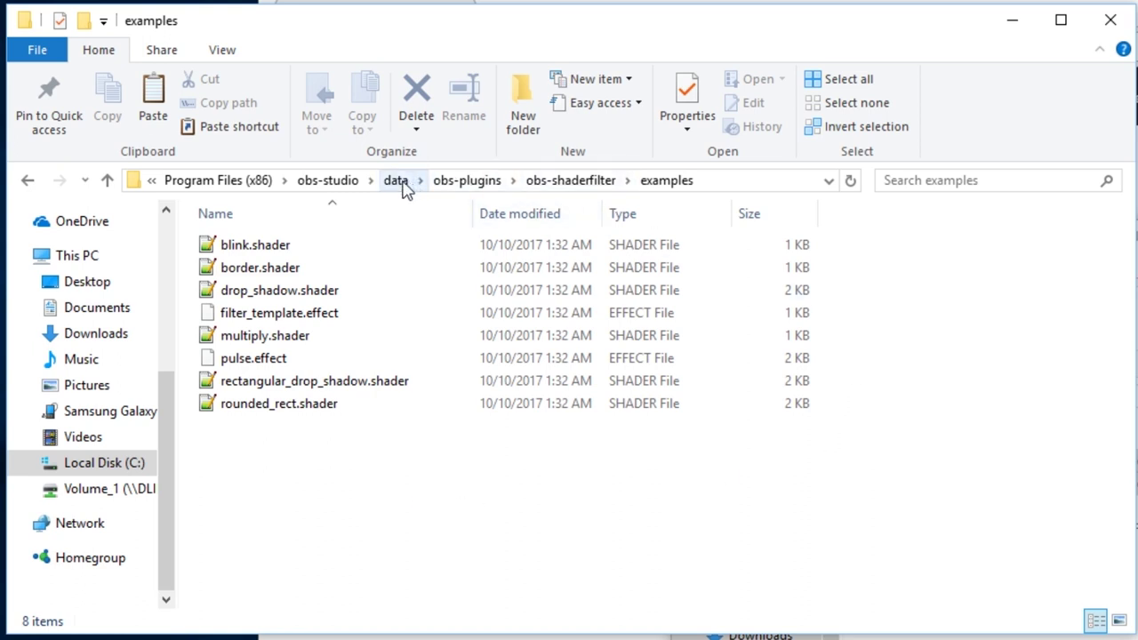
{"action": "left_click", "coordinate": [318, 181]}
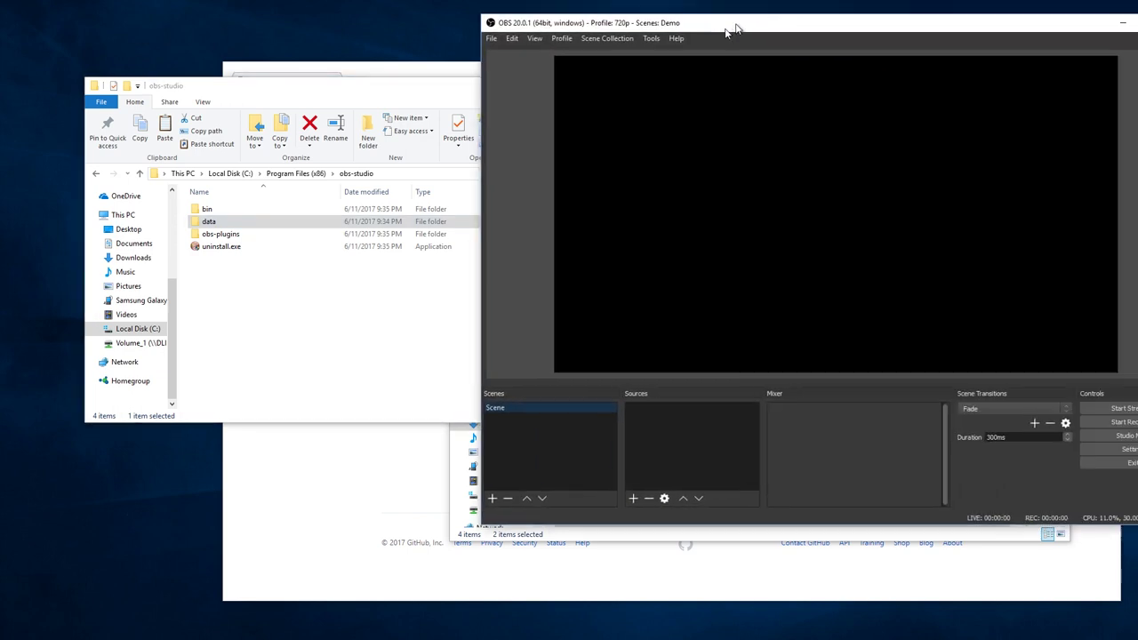
Add an Image source showing Final Fantasy background.jpg from the OBS scenes folder
{"action": "left_click_drag", "start_coordinate": [729, 30], "coordinate": [462, 91]}
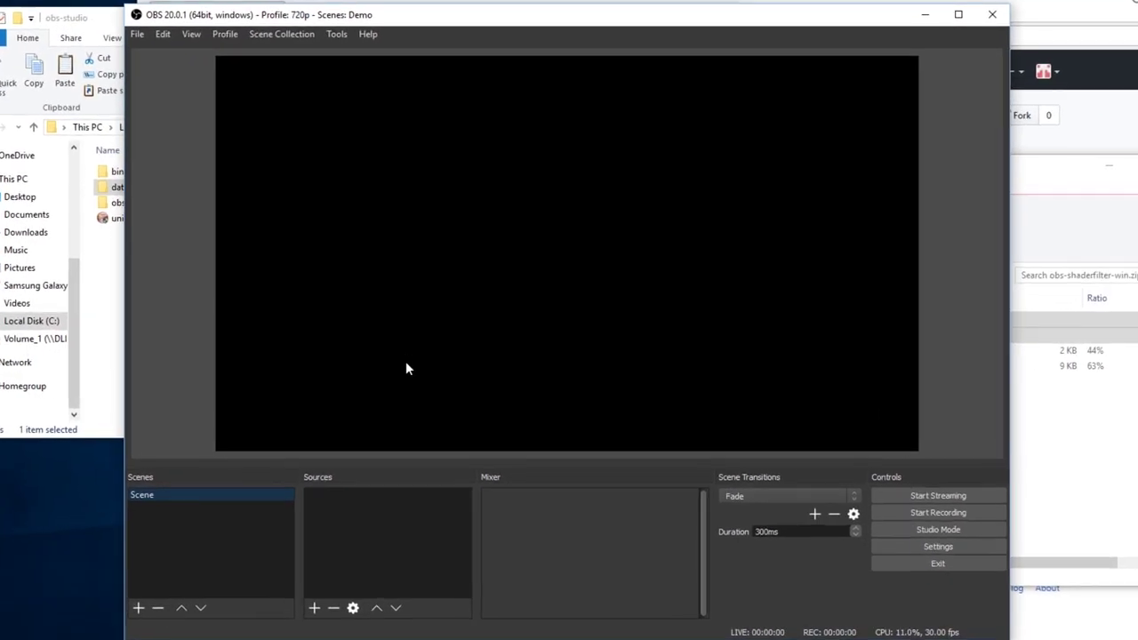
{"action": "left_click", "coordinate": [314, 608]}
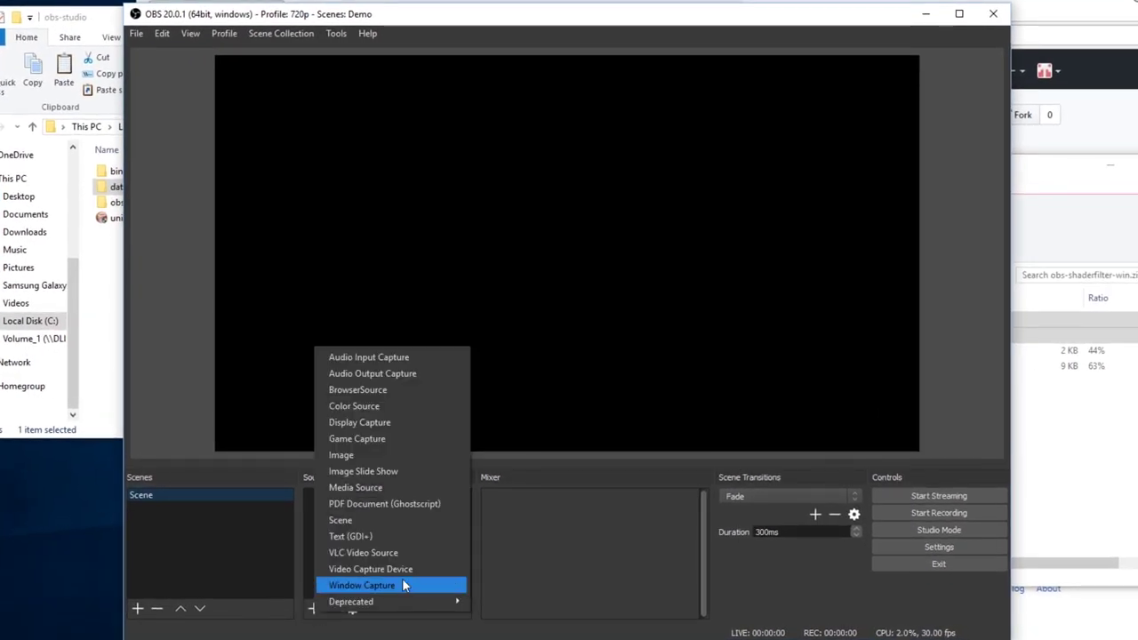
{"action": "left_click", "coordinate": [363, 456]}
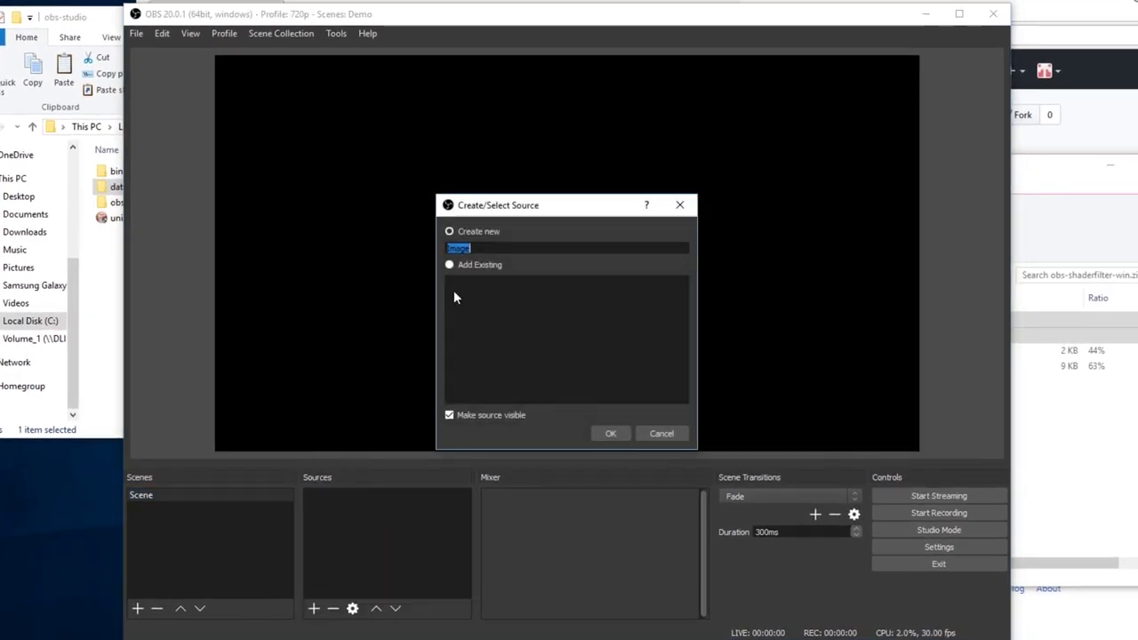
{"action": "left_click", "coordinate": [621, 439]}
{"action": "left_click", "coordinate": [771, 423]}
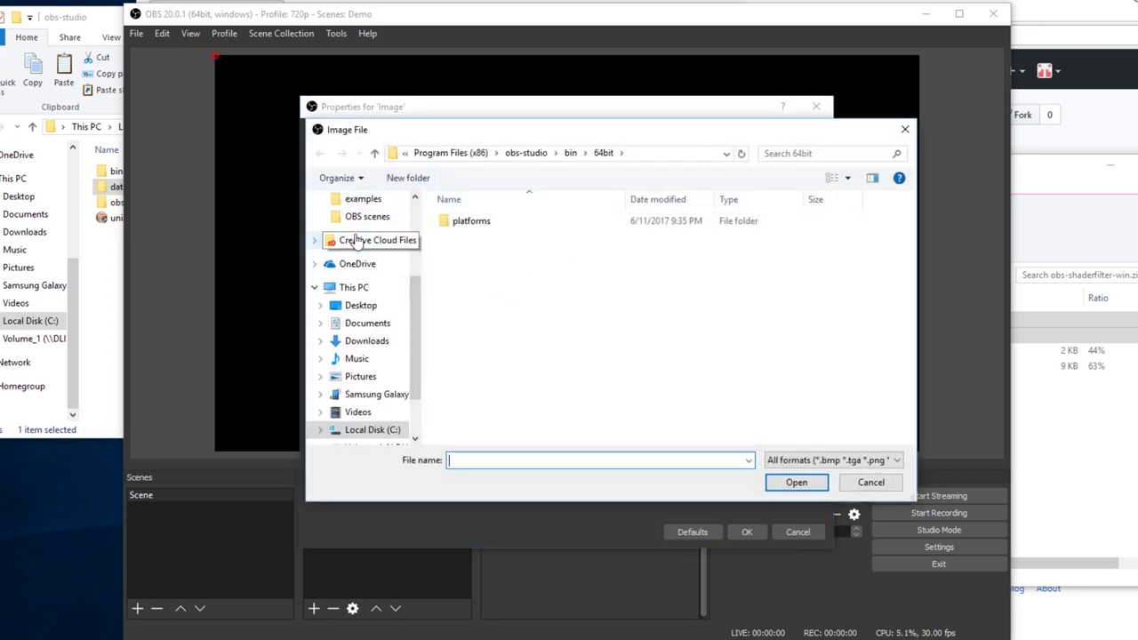
{"action": "left_click", "coordinate": [367, 217]}
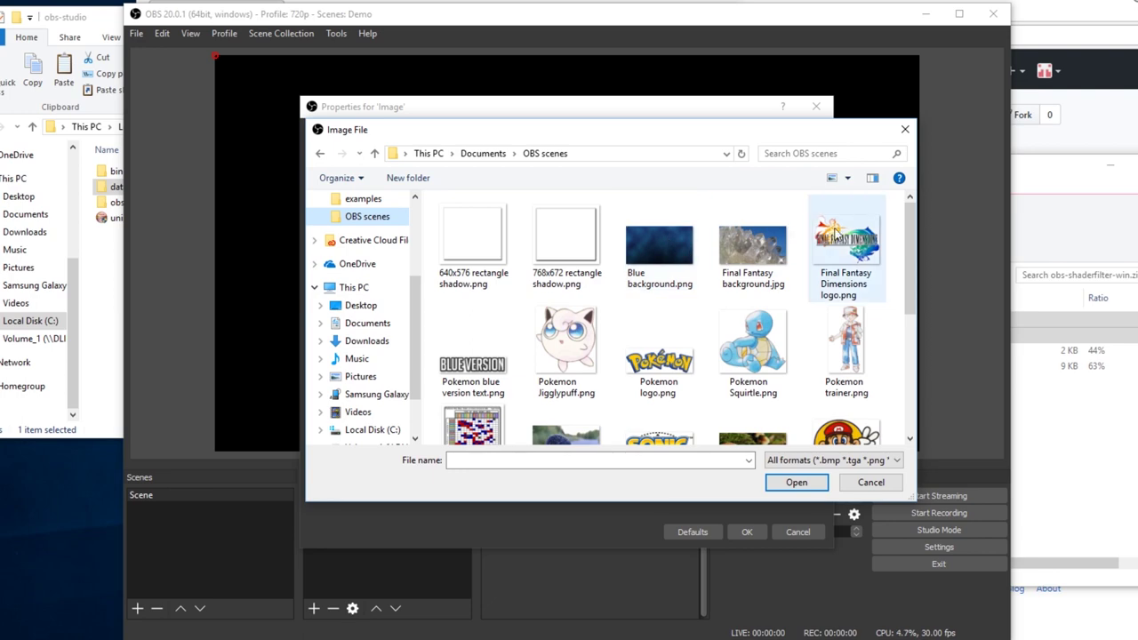
{"action": "double_click", "coordinate": [752, 245]}
{"action": "left_click", "coordinate": [743, 531]}
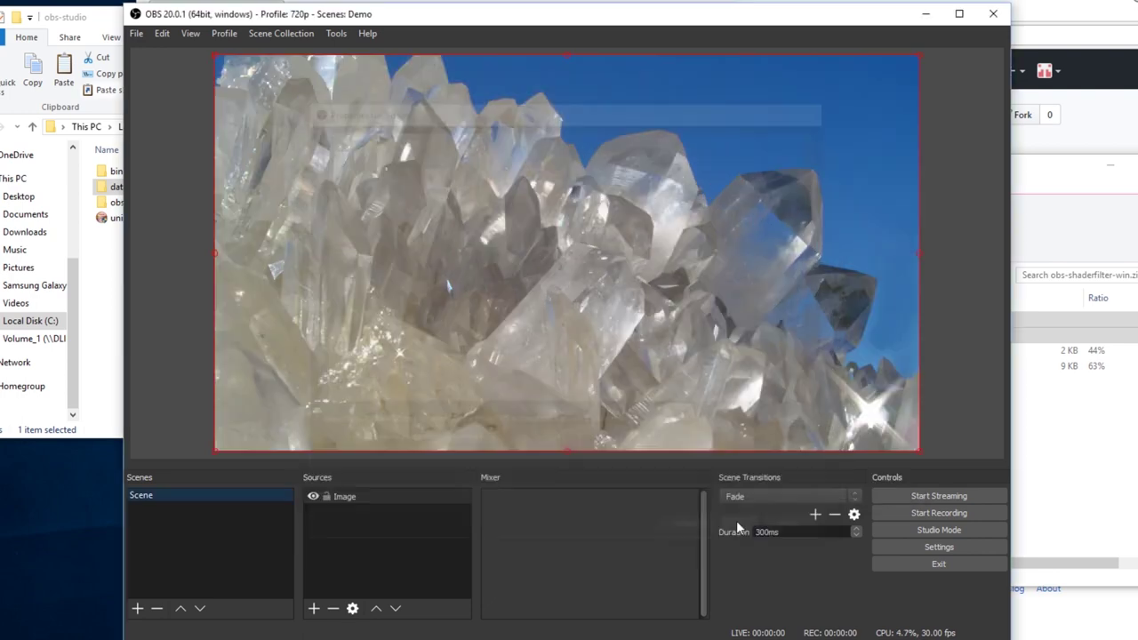
Add a Text (GDI+) source with the caption 'Streaming video in OBS Studio… joyously!' split over three lines
{"action": "left_click", "coordinate": [313, 608]}
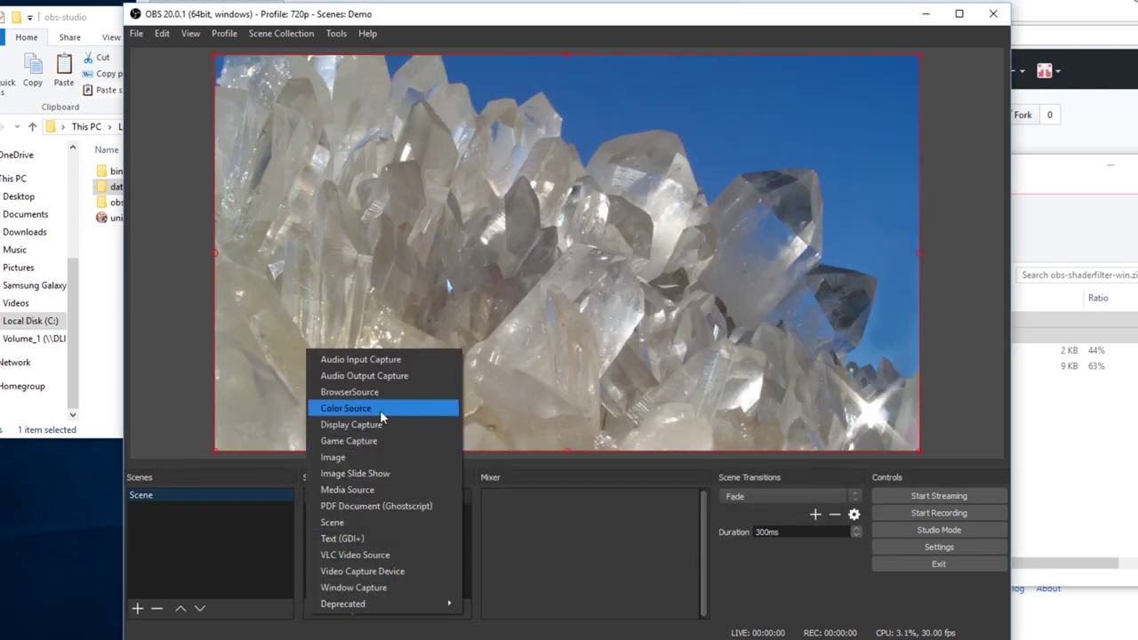
{"action": "left_click", "coordinate": [367, 539]}
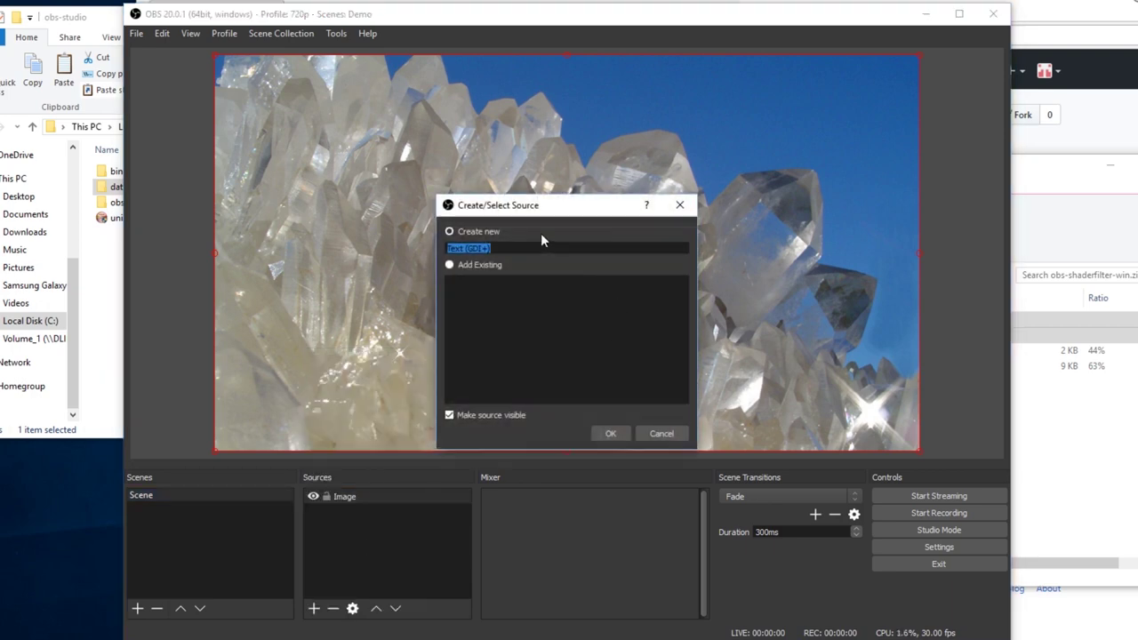
{"action": "left_click", "coordinate": [608, 430]}
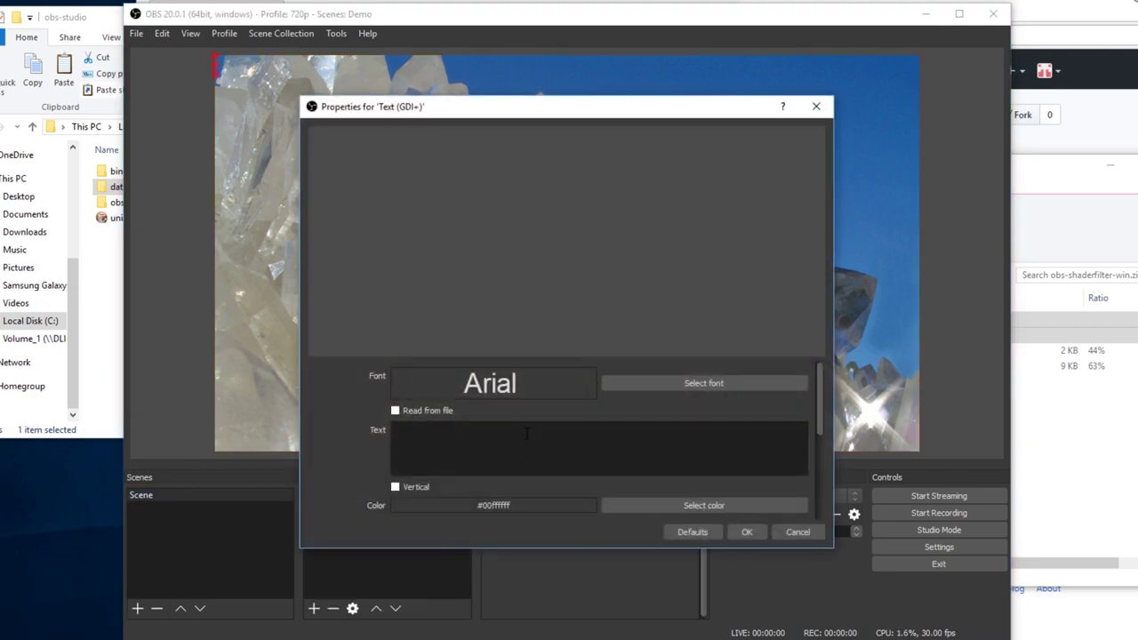
{"action": "type", "text": "Streaming video in OBS Studio is the most amazing thing ever and everyone should do it joyously!"}
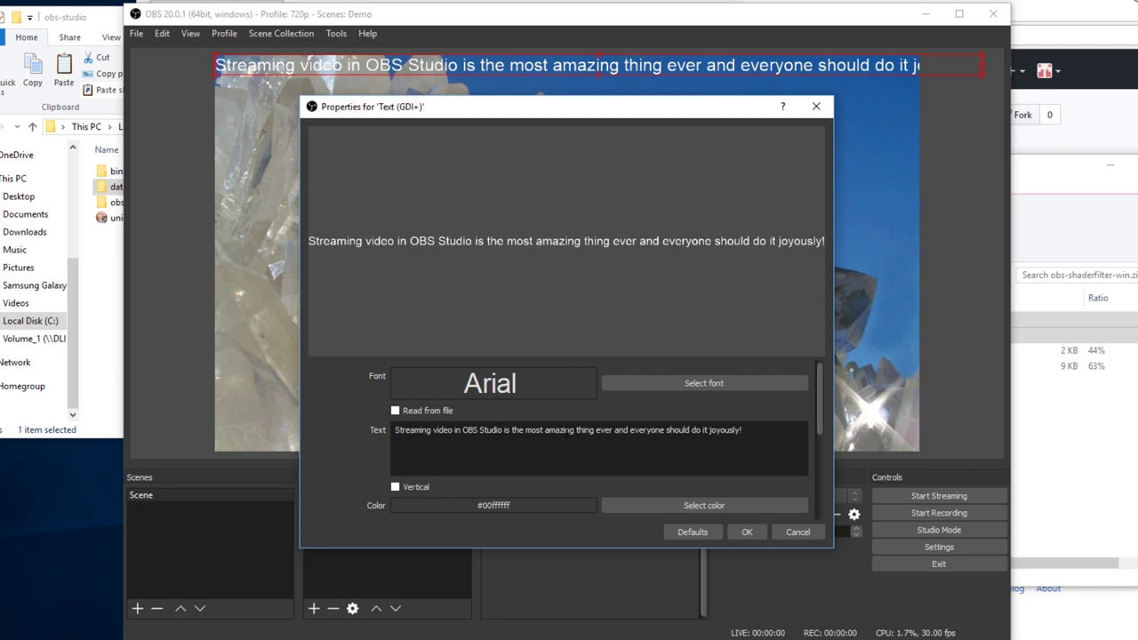
{"action": "left_click", "coordinate": [503, 430]}
{"action": "key", "text": "Return"}
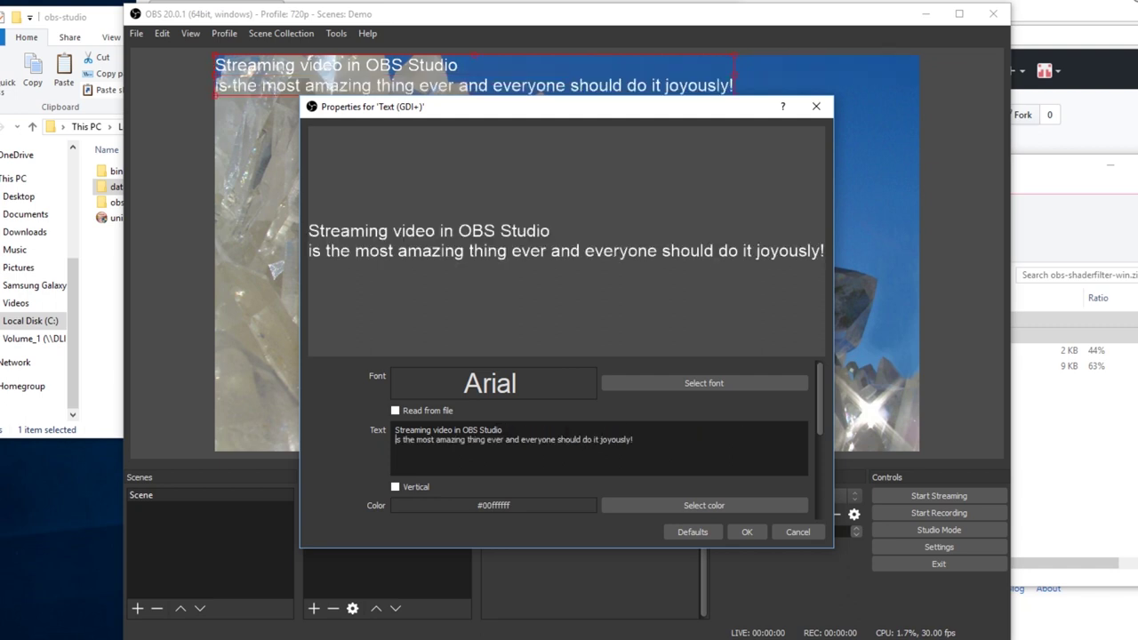
{"action": "key", "text": "Delete"}
{"action": "type", "text": "i"}
{"action": "key", "text": "Return"}
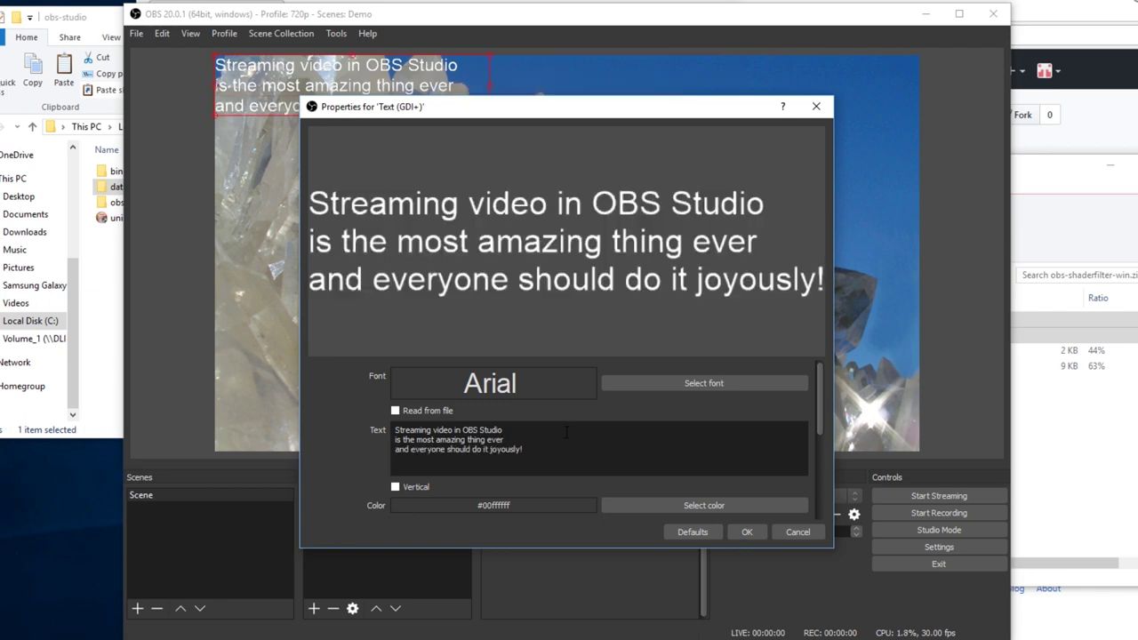
{"action": "left_click", "coordinate": [747, 532]}
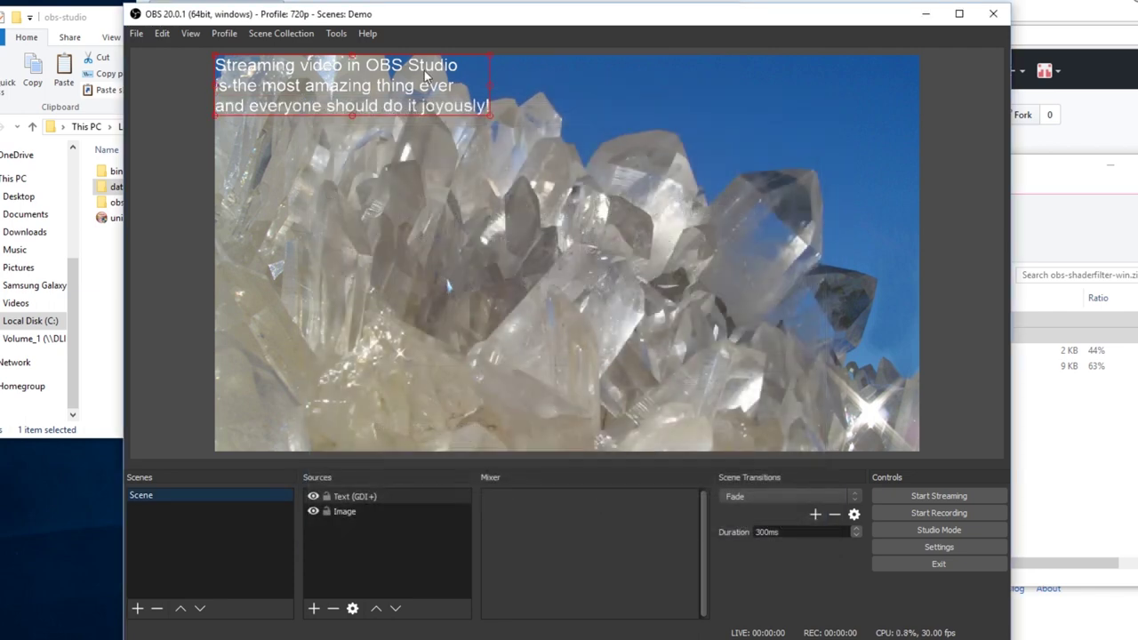
Move the caption to the top-right and add Image 2 with Super Mario Bros. 2 (1986)(Nintendo)(J).png
{"action": "left_click_drag", "start_coordinate": [393, 80], "coordinate": [805, 96]}
{"action": "left_click", "coordinate": [313, 608]}
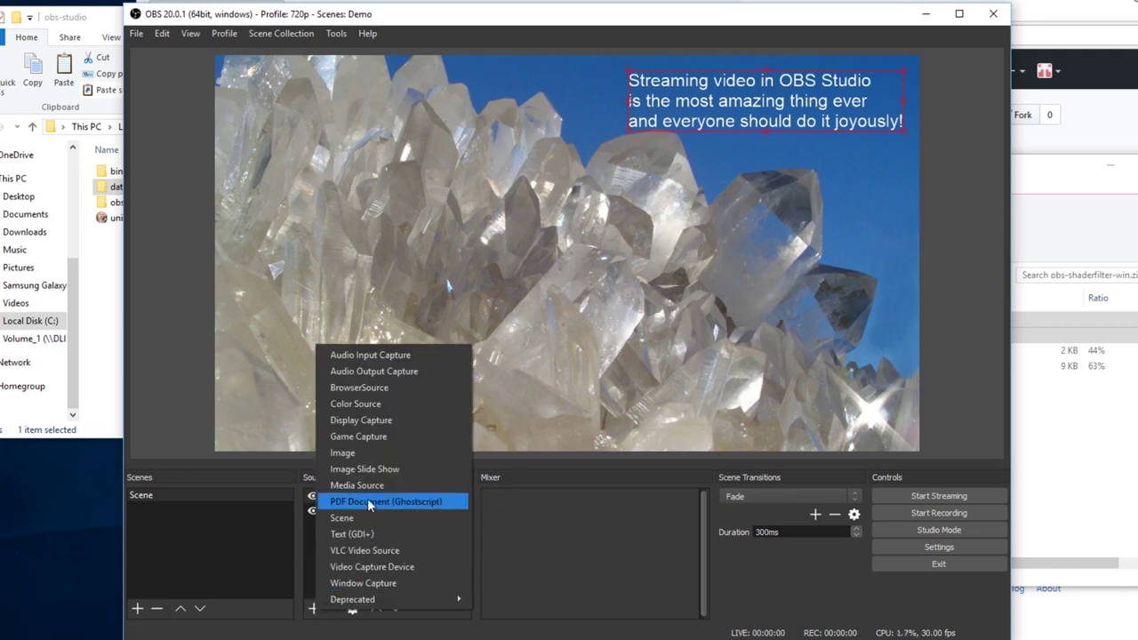
{"action": "left_click", "coordinate": [374, 454]}
{"action": "left_click", "coordinate": [611, 432]}
{"action": "left_click", "coordinate": [790, 423]}
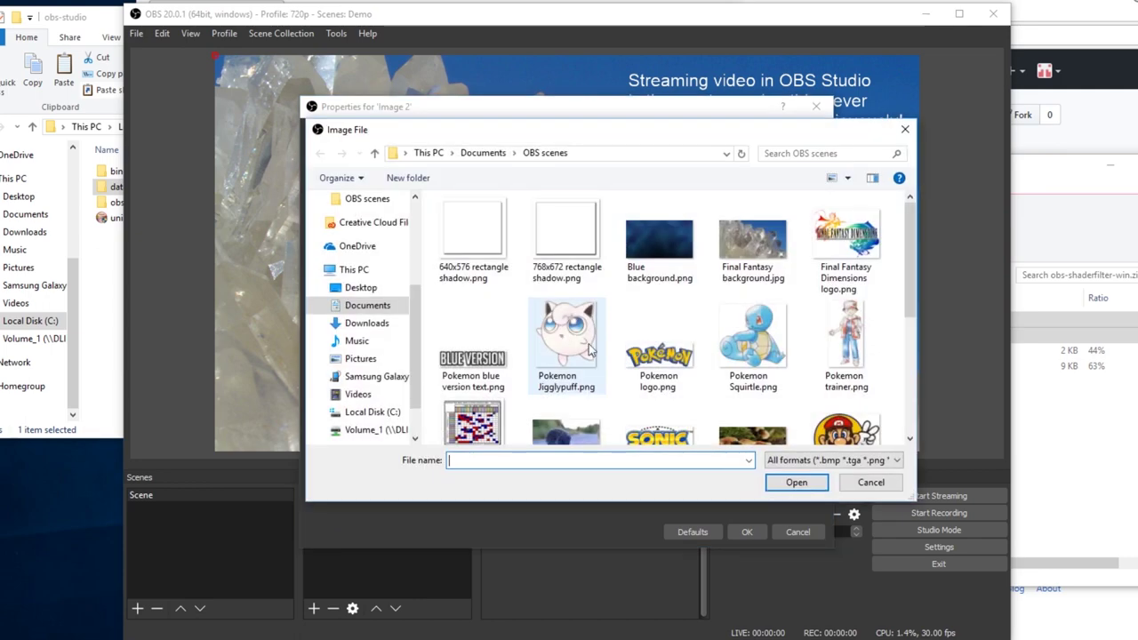
{"action": "scroll", "coordinate": [680, 349], "scroll_direction": "down", "scroll_amount": 3}
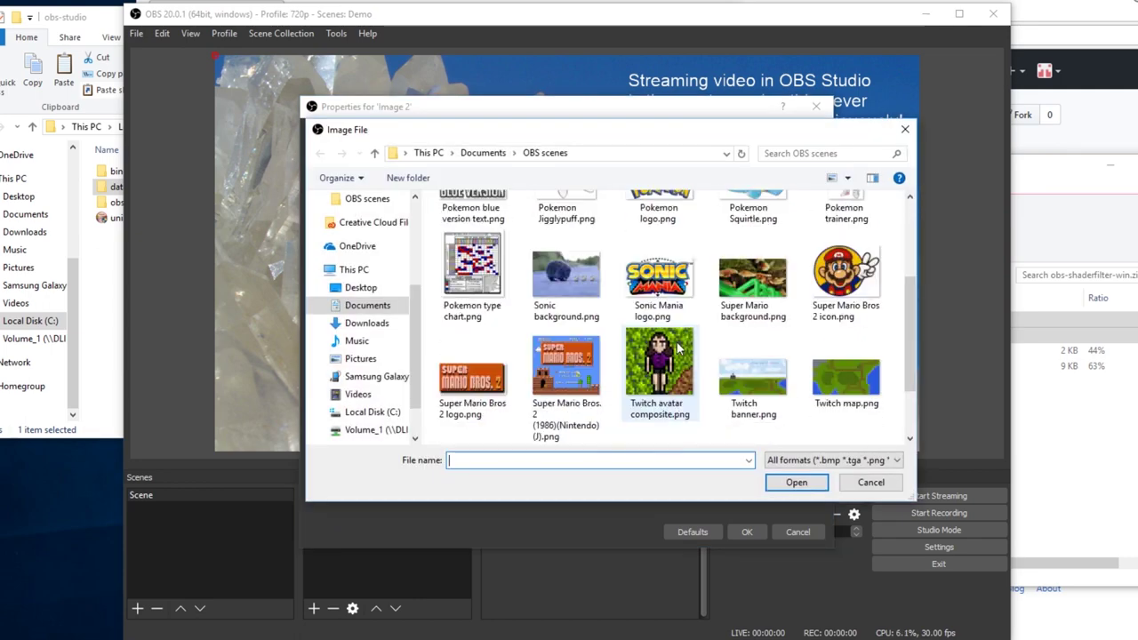
{"action": "double_click", "coordinate": [574, 359]}
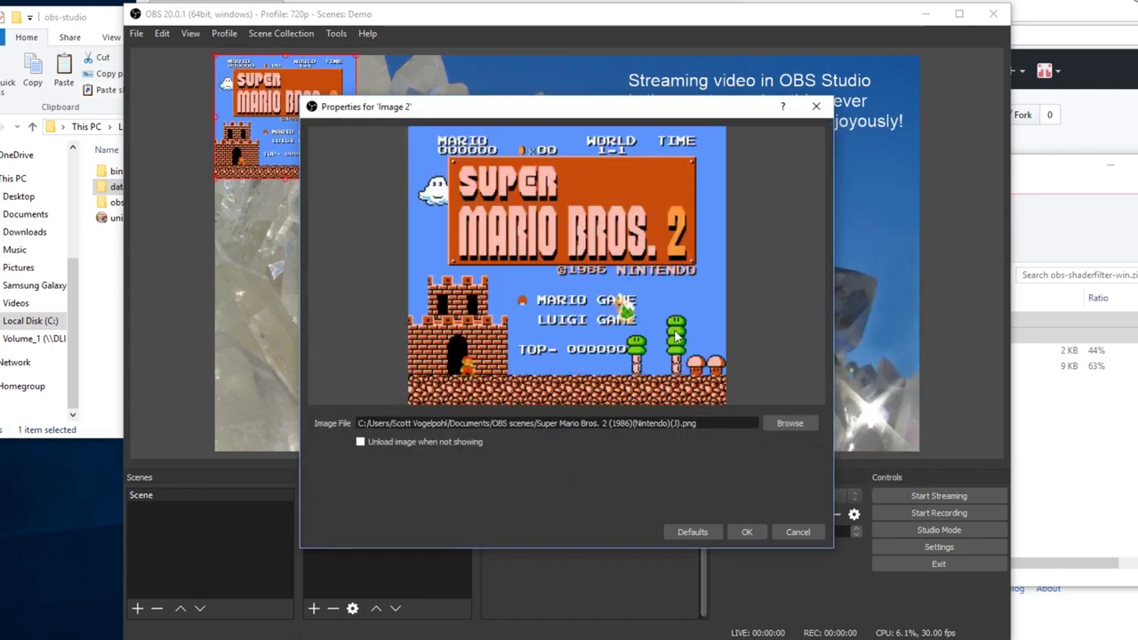
{"action": "left_click", "coordinate": [746, 531]}
Position the Mario image near the canvas centre and keep it selected
{"action": "left_click_drag", "start_coordinate": [298, 134], "coordinate": [667, 436]}
{"action": "left_click_drag", "start_coordinate": [532, 284], "coordinate": [503, 262]}
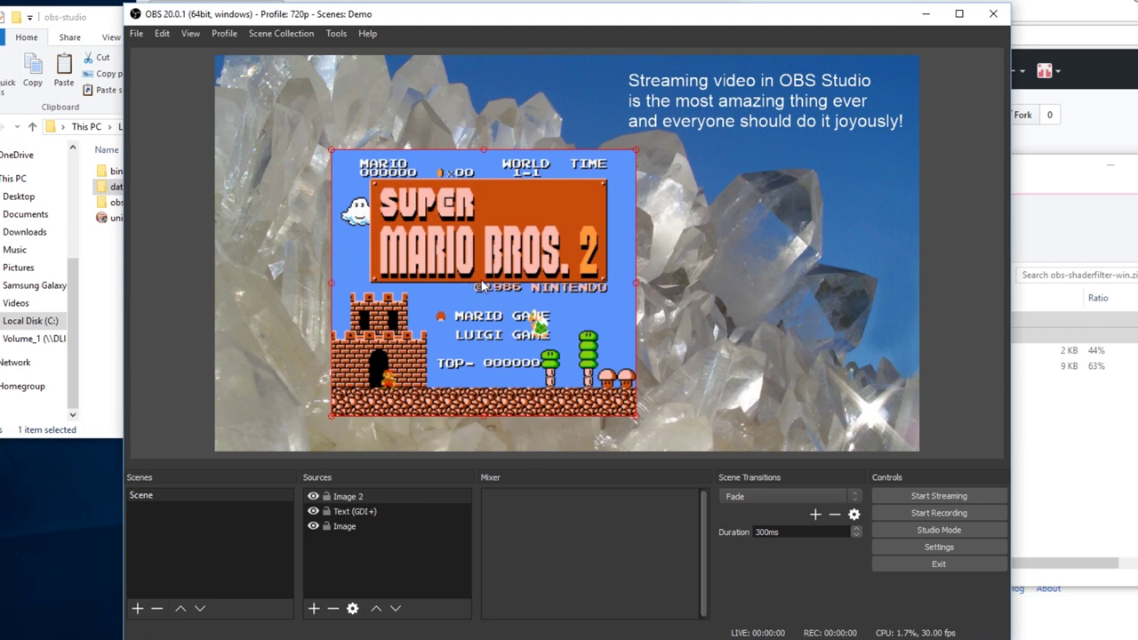
{"action": "left_click", "coordinate": [167, 323]}
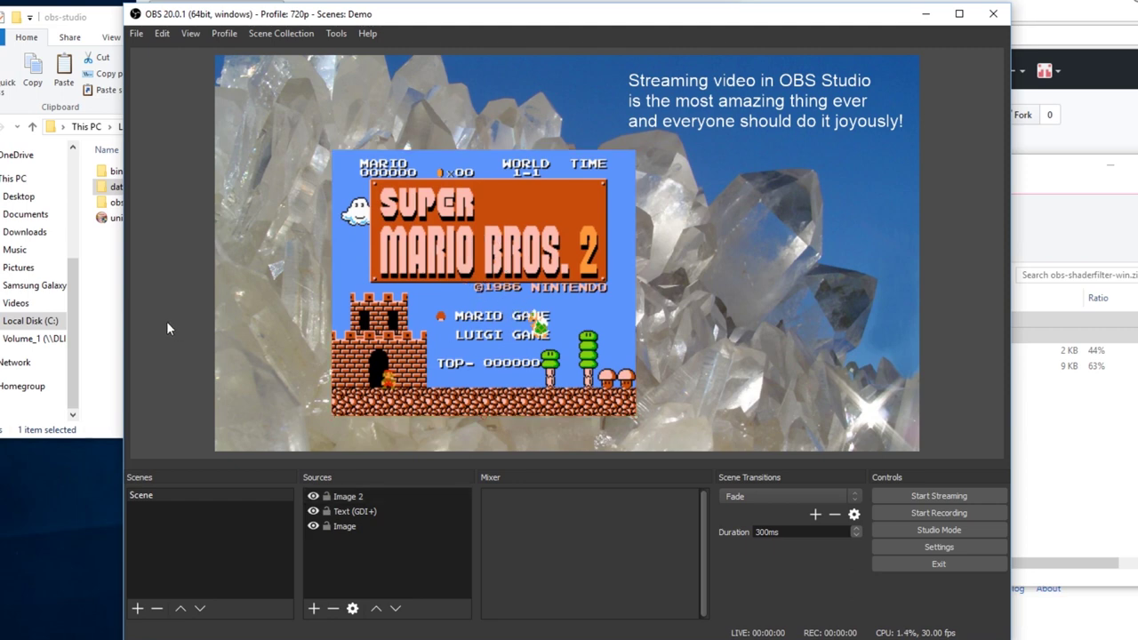
{"action": "left_click", "coordinate": [524, 299]}
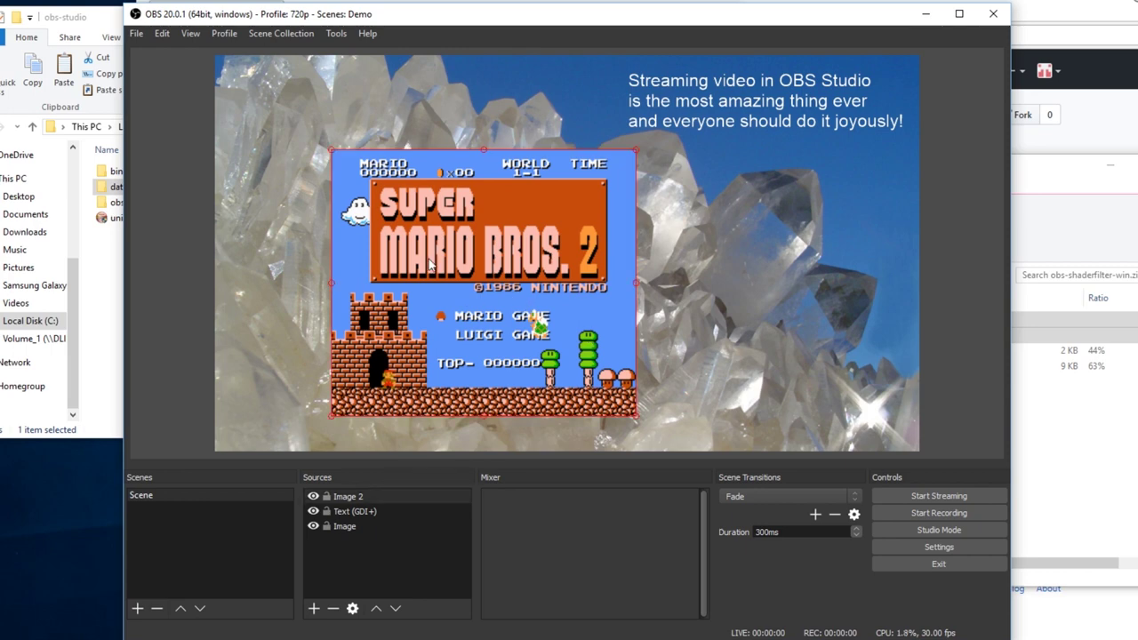
Give Image 2 a User-defined shader filter that loads the example border.shader from file
{"action": "right_click", "coordinate": [502, 295]}
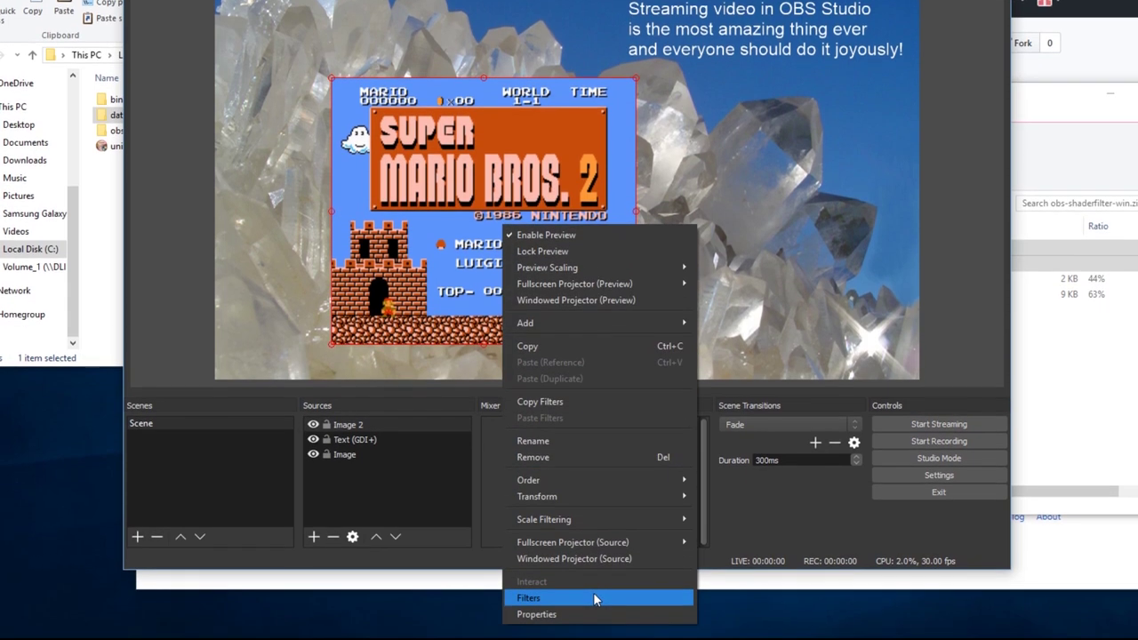
{"action": "left_click", "coordinate": [593, 597]}
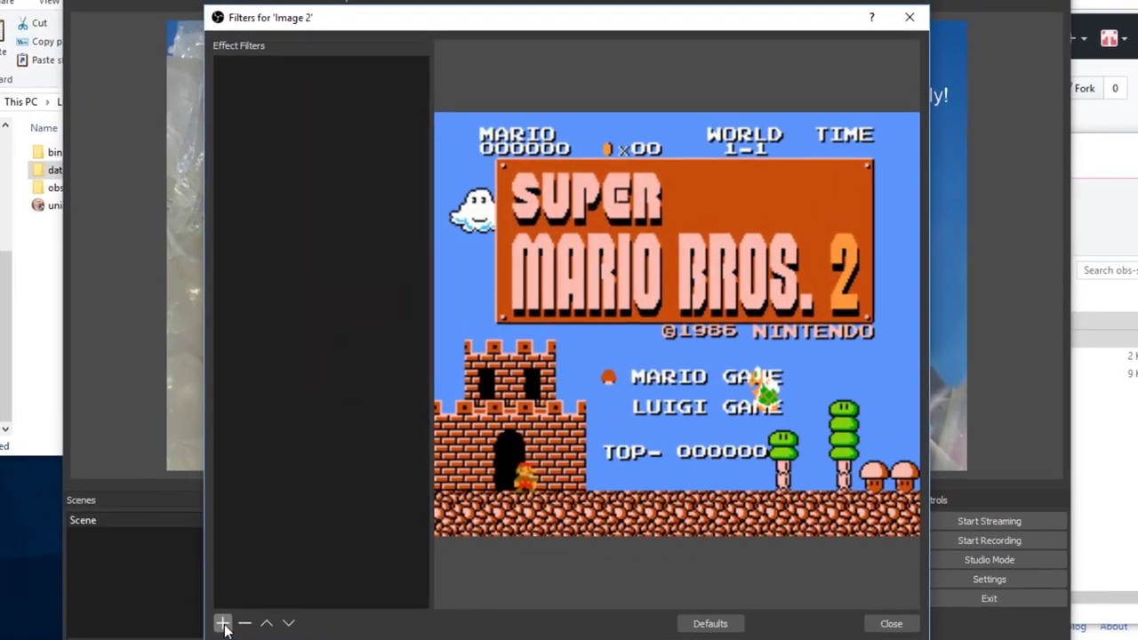
{"action": "left_click", "coordinate": [222, 623]}
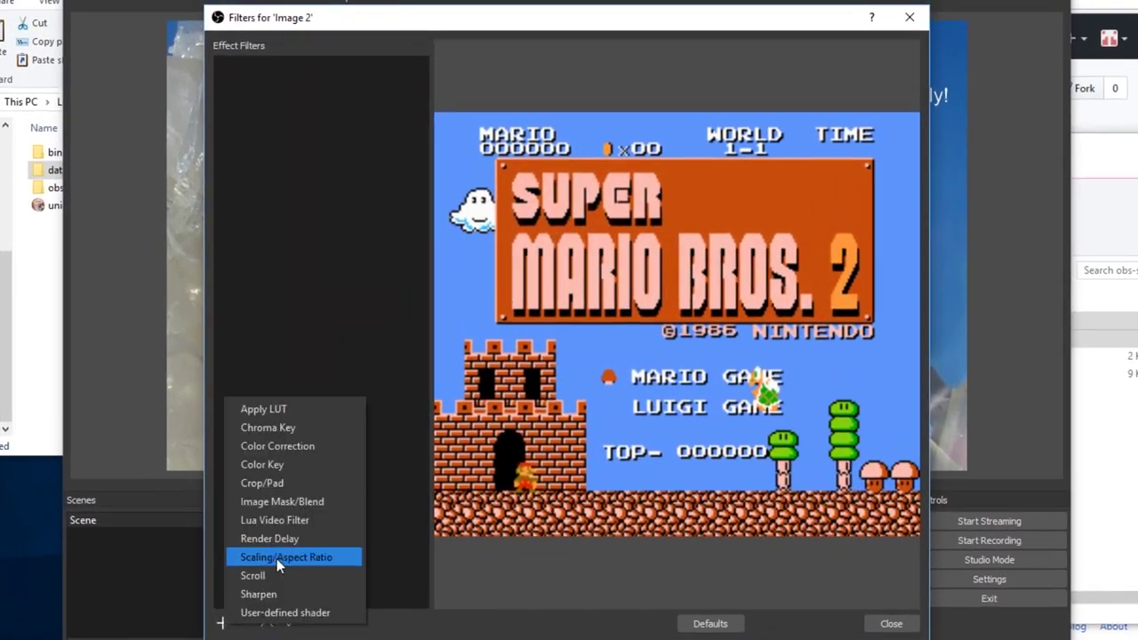
{"action": "left_click", "coordinate": [340, 613]}
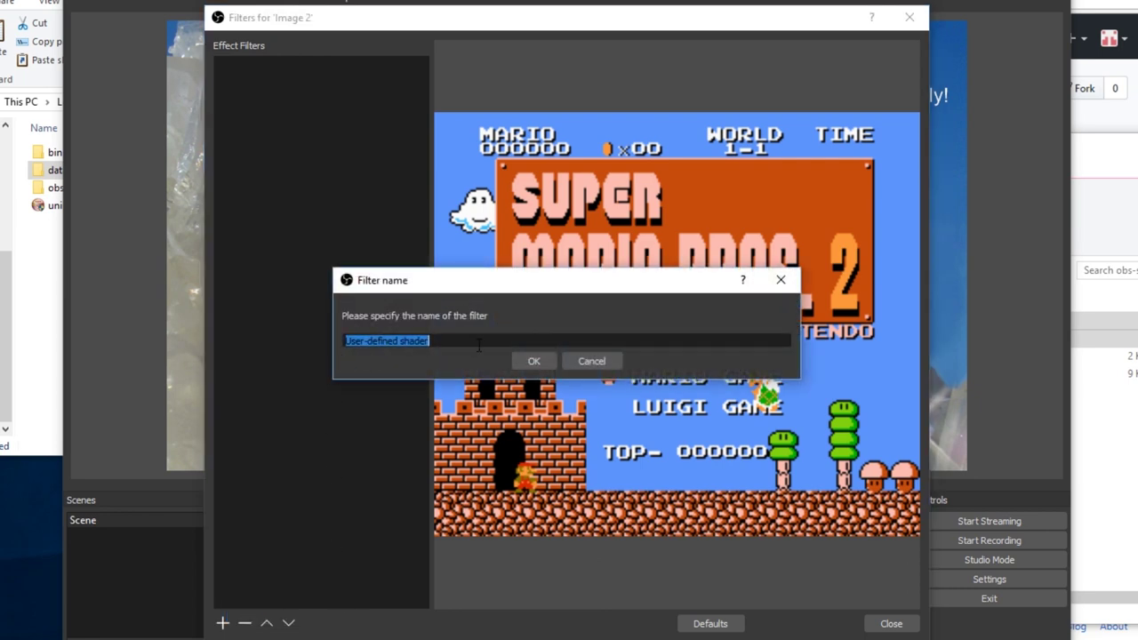
{"action": "left_click", "coordinate": [533, 363]}
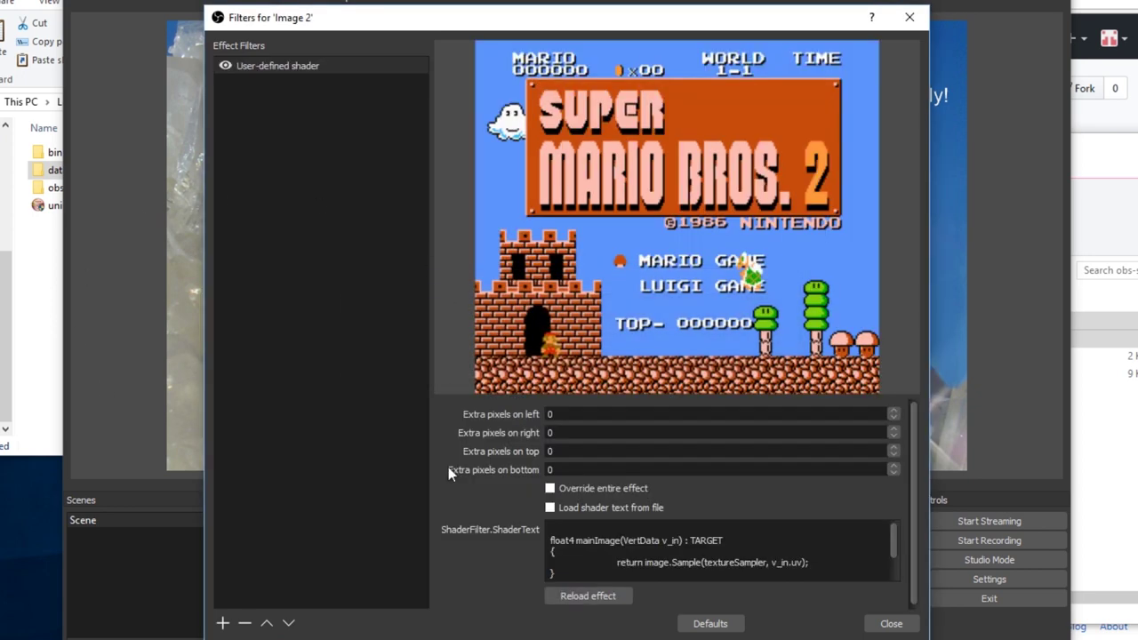
{"action": "left_click", "coordinate": [549, 508]}
{"action": "left_click", "coordinate": [876, 533]}
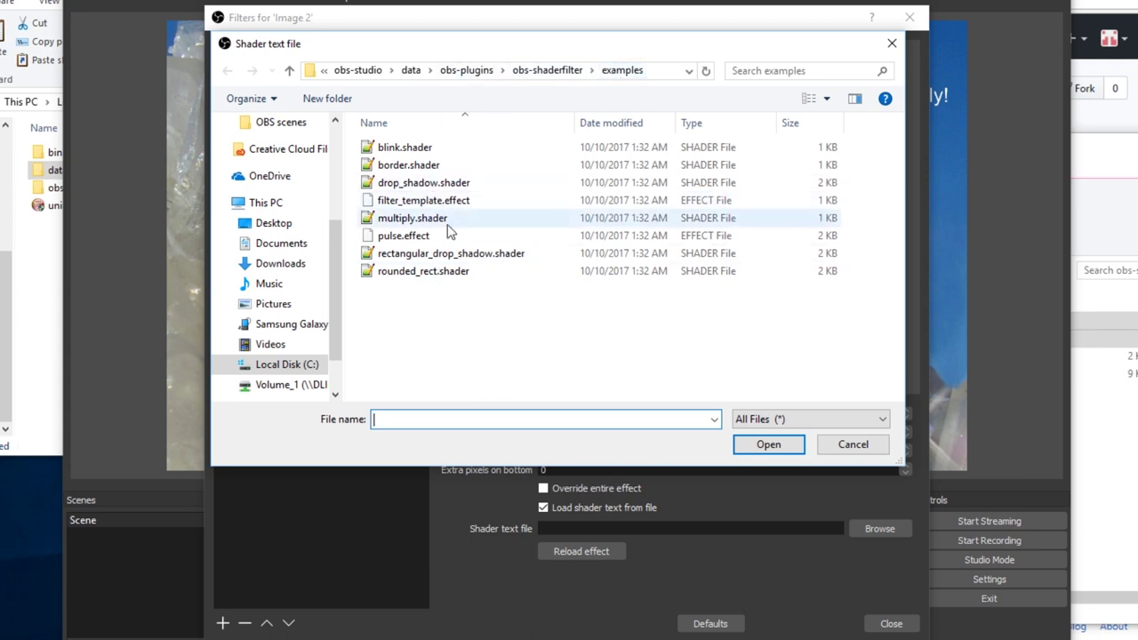
{"action": "double_click", "coordinate": [426, 166]}
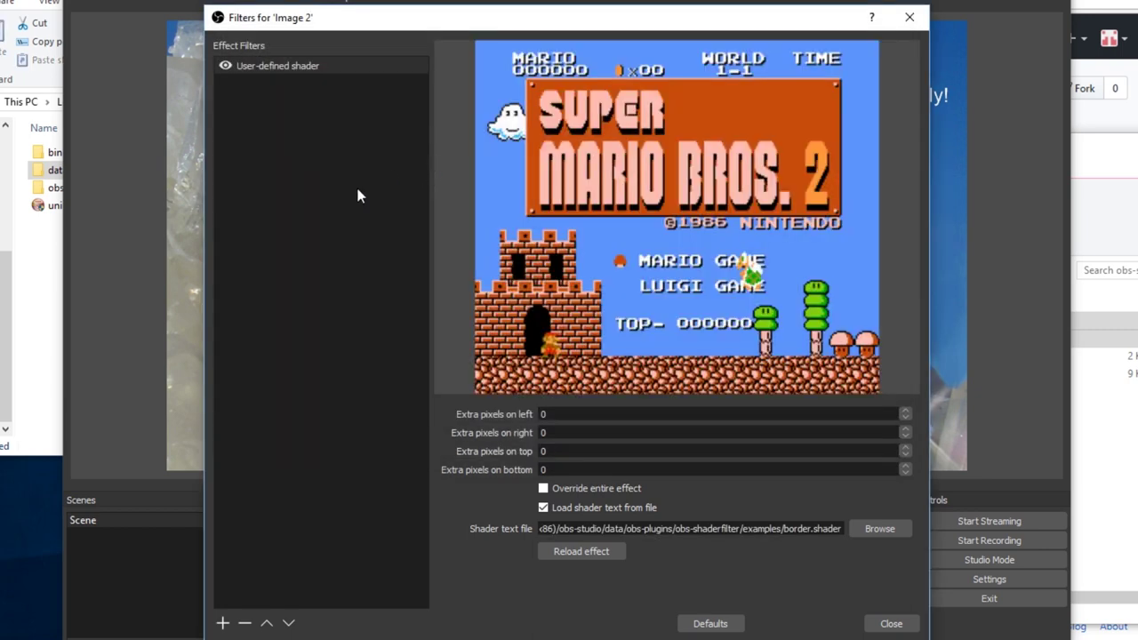
{"action": "left_click", "coordinate": [891, 625]}
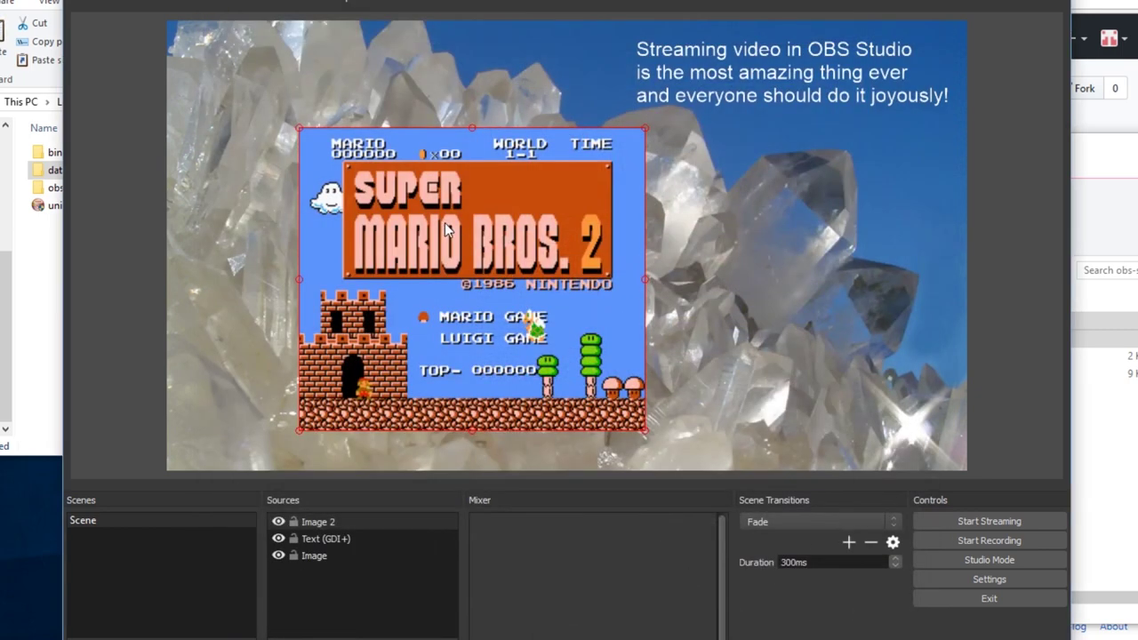
Set the border shader's colour to spring green (#00ff7f)
{"action": "right_click", "coordinate": [450, 309]}
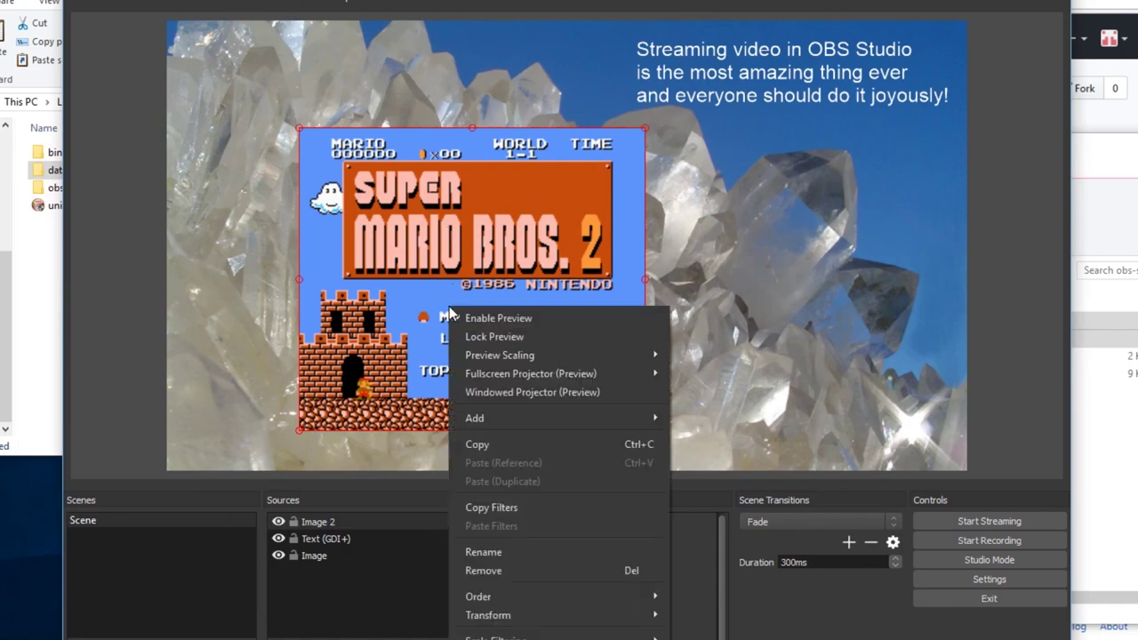
{"action": "left_click", "coordinate": [485, 639]}
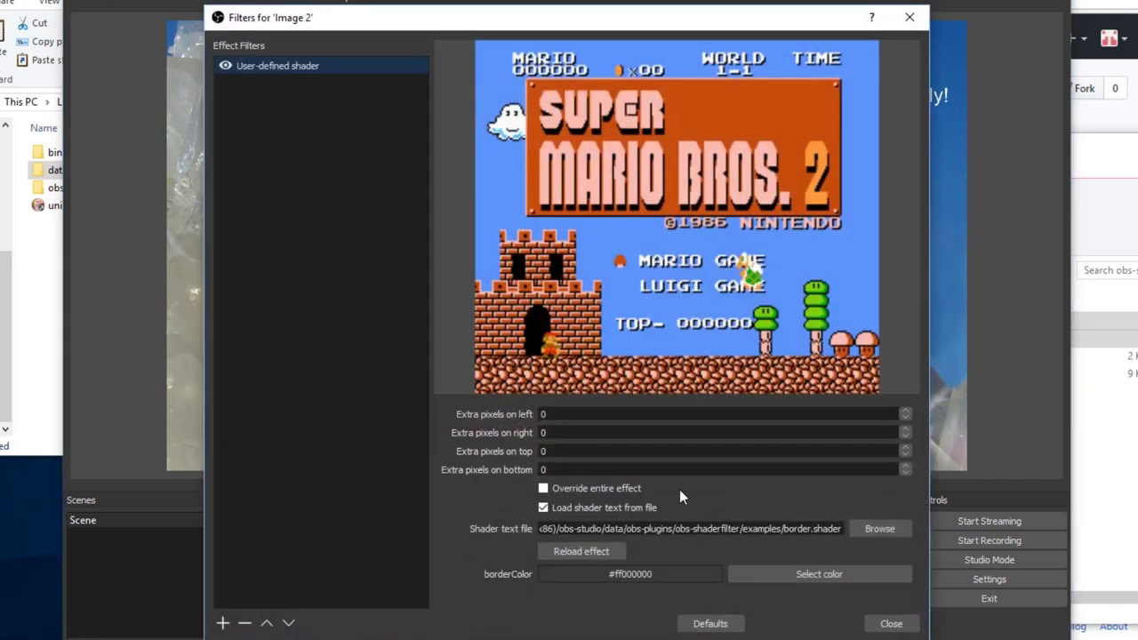
{"action": "left_click", "coordinate": [764, 575]}
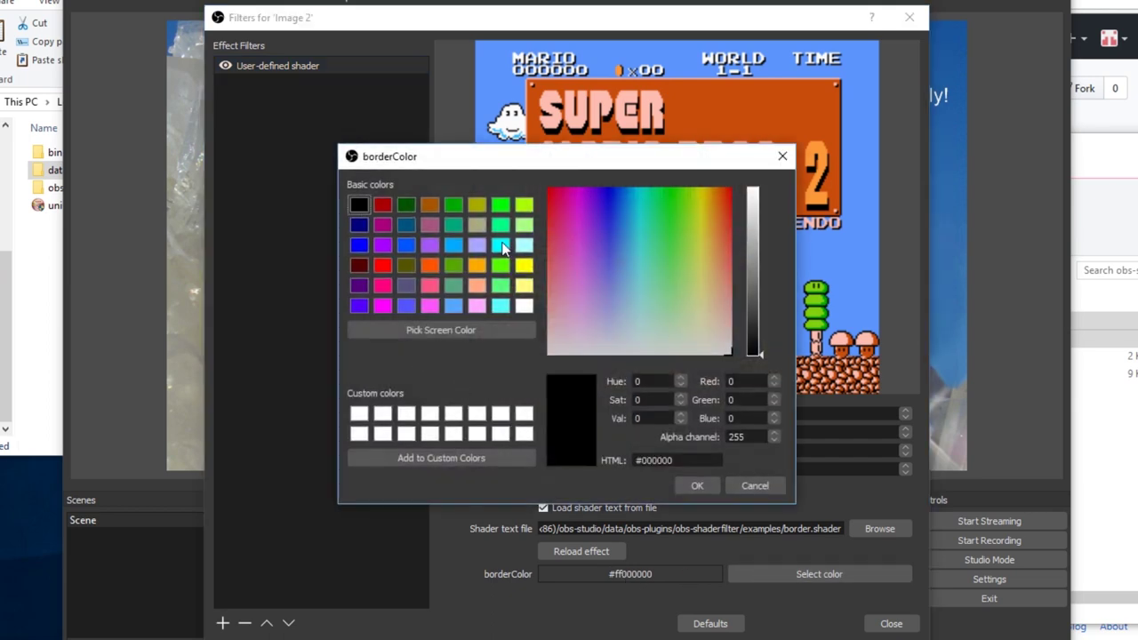
{"action": "left_click", "coordinate": [479, 226]}
{"action": "left_click", "coordinate": [500, 225]}
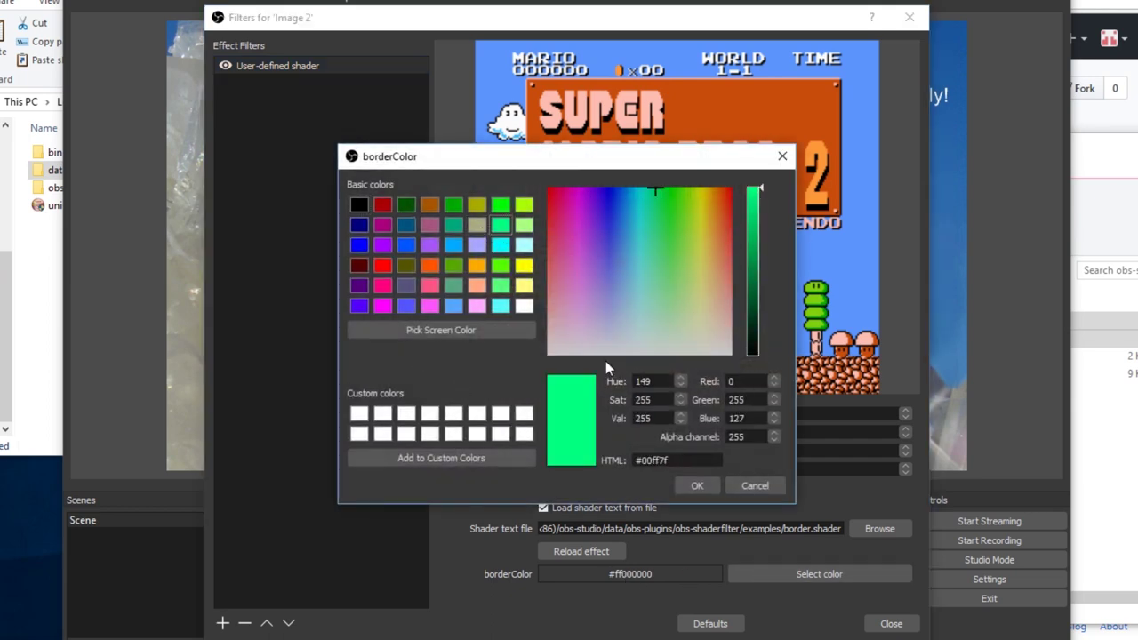
{"action": "left_click", "coordinate": [700, 487]}
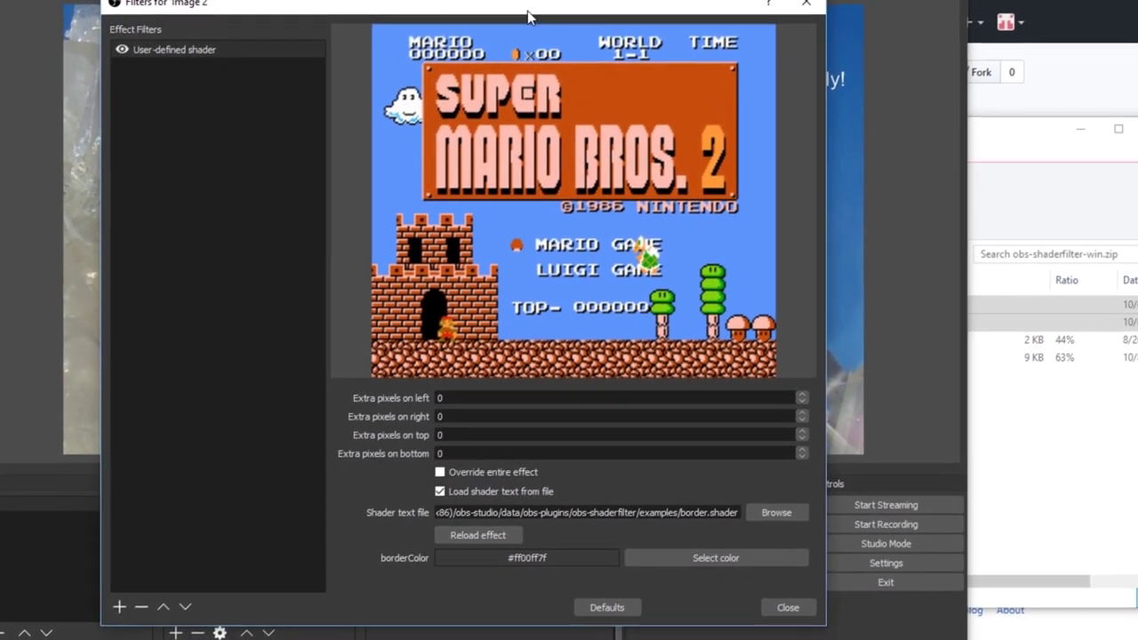
{"action": "left_click_drag", "start_coordinate": [527, 11], "coordinate": [790, 22]}
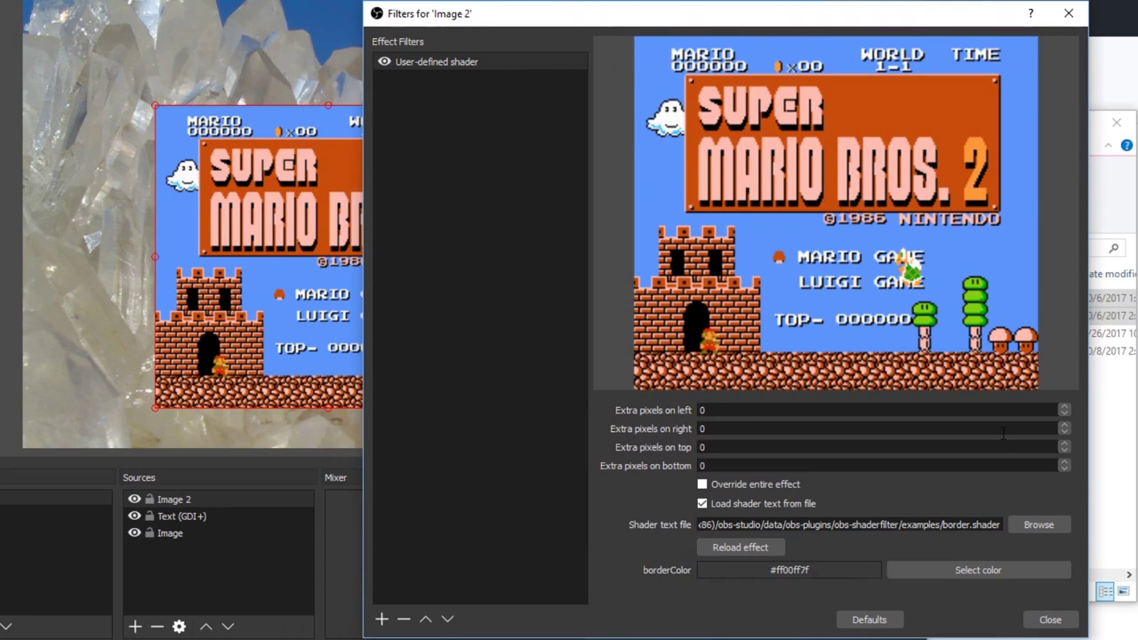
Set the extra border pixels on left, right, top and bottom to 3 each
{"action": "left_click", "coordinate": [1063, 406]}
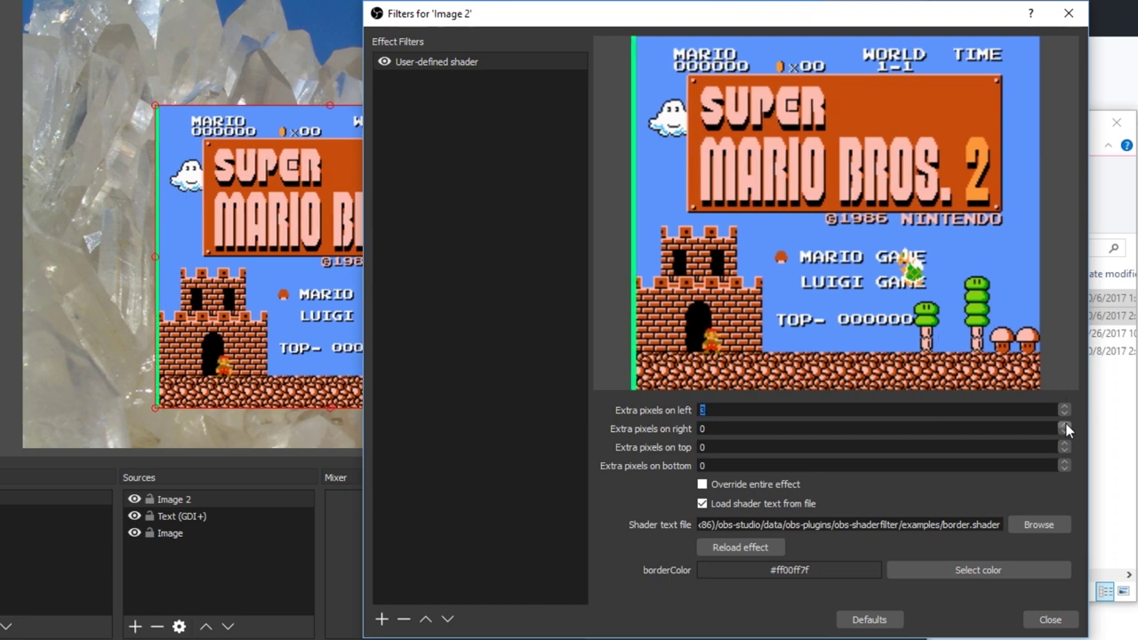
{"action": "left_click", "coordinate": [1065, 425]}
{"action": "left_click", "coordinate": [1065, 425]}
{"action": "left_click", "coordinate": [1064, 425]}
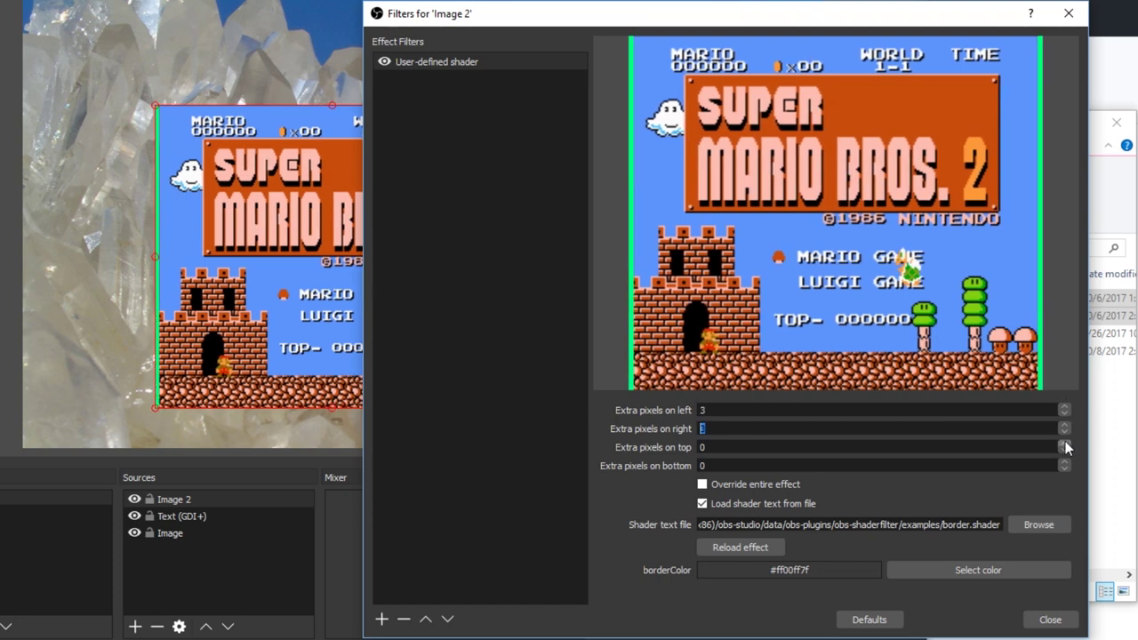
{"action": "left_click", "coordinate": [1064, 443]}
{"action": "left_click", "coordinate": [1065, 443]}
{"action": "left_click", "coordinate": [1064, 444]}
{"action": "left_click", "coordinate": [1064, 462]}
{"action": "left_click", "coordinate": [1065, 462]}
{"action": "left_click", "coordinate": [1064, 462]}
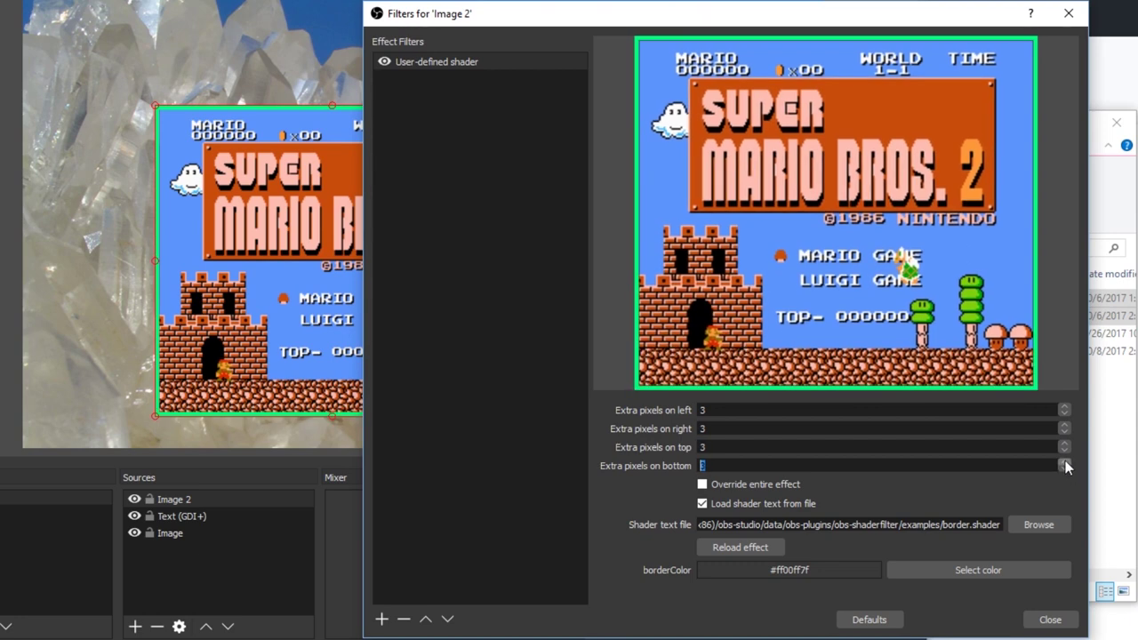
{"action": "left_click_drag", "start_coordinate": [598, 23], "coordinate": [798, 24]}
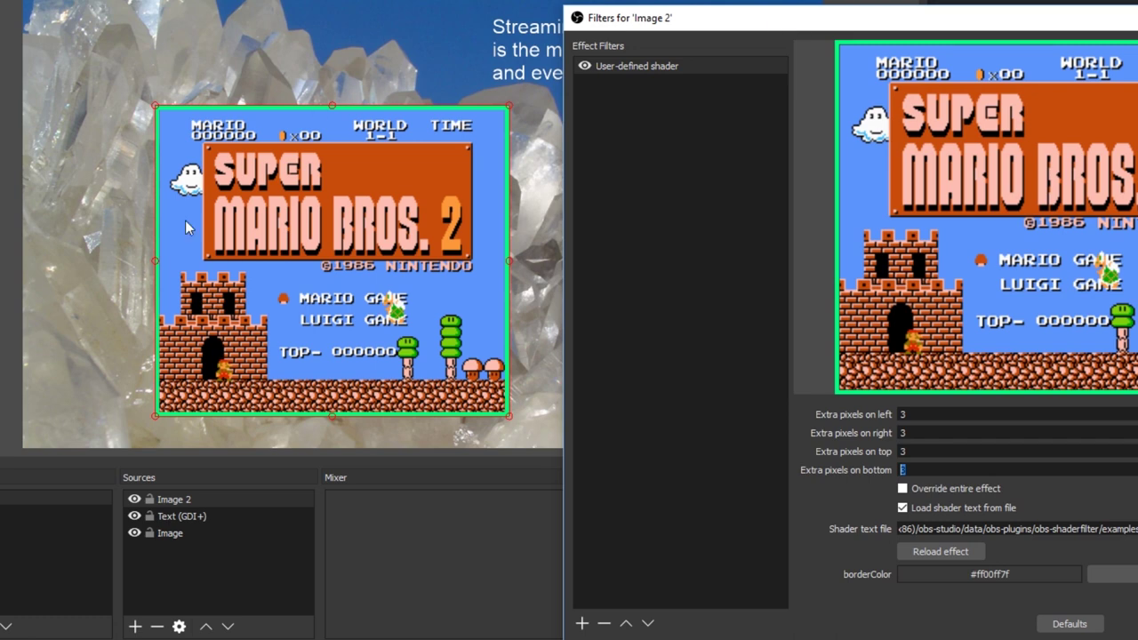
{"action": "left_click_drag", "start_coordinate": [739, 21], "coordinate": [504, 41]}
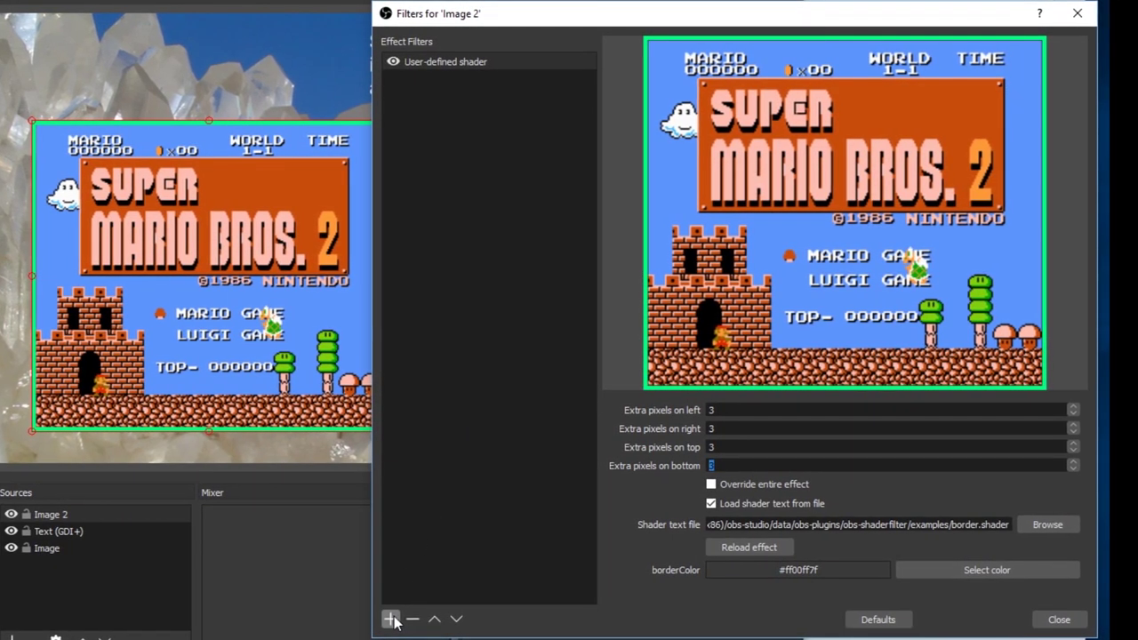
Add another User-defined shader filter to Image 2 named Shadow
{"action": "left_click", "coordinate": [392, 619]}
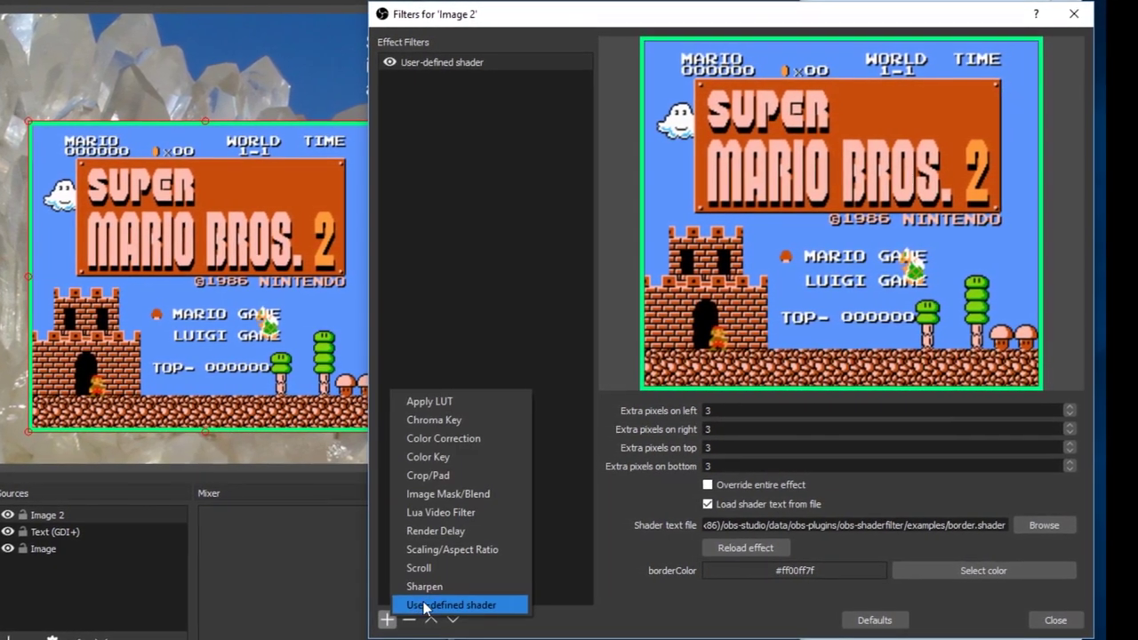
{"action": "left_click", "coordinate": [424, 607]}
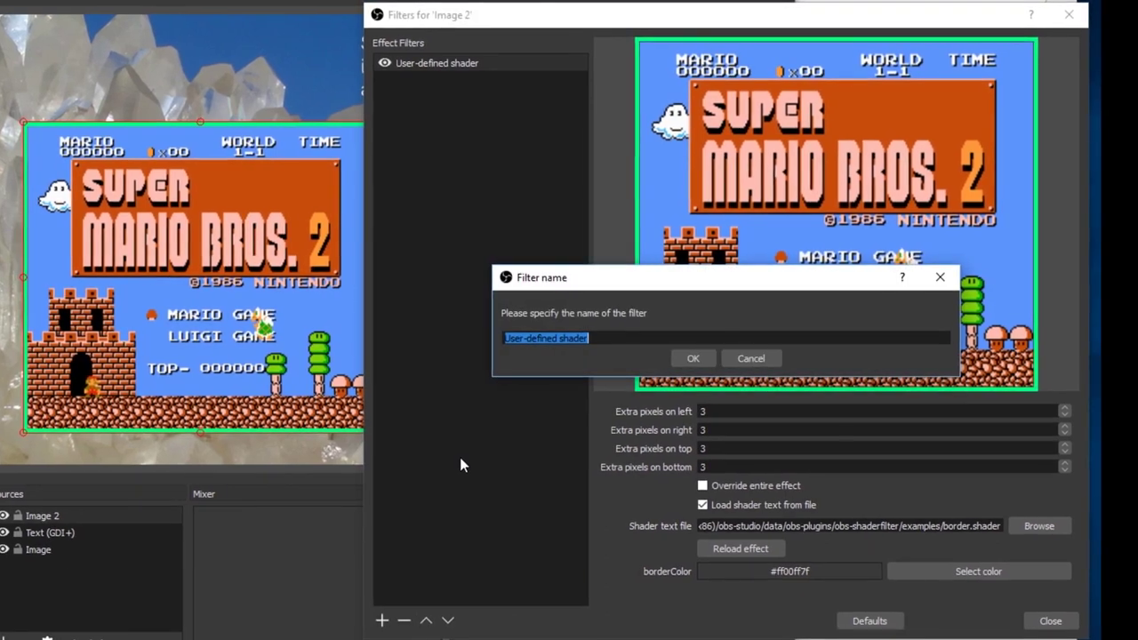
{"action": "type", "text": "Shadow"}
{"action": "key", "text": "Return"}
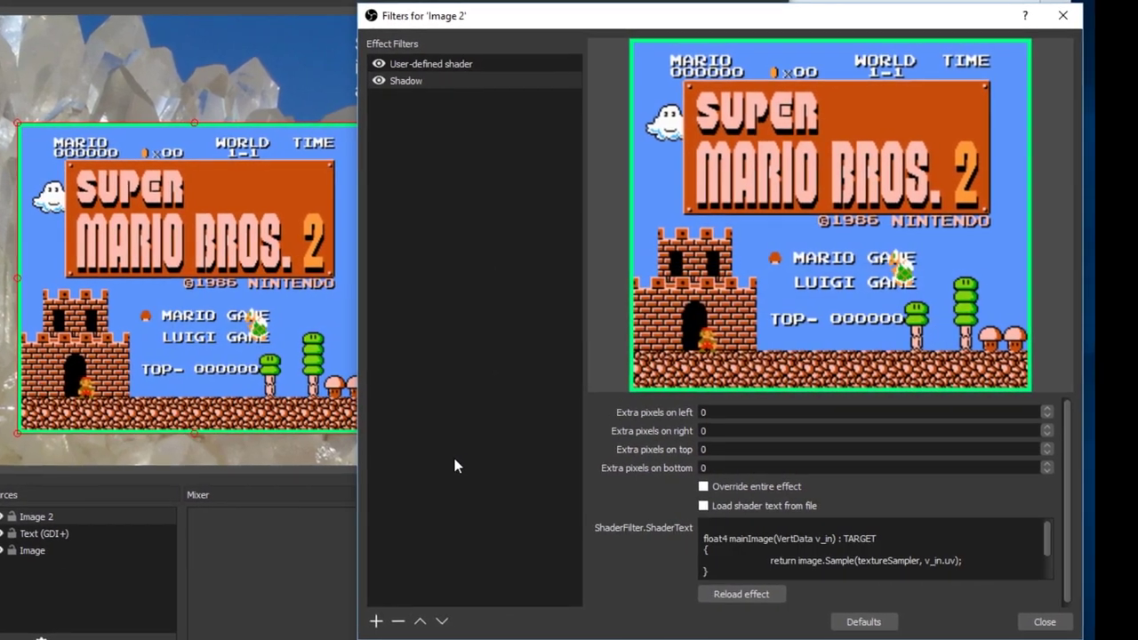
Load rectangular_drop_shadow.shader into the Shadow filter, reload the effect, and close the filters window
{"action": "left_click", "coordinate": [698, 508]}
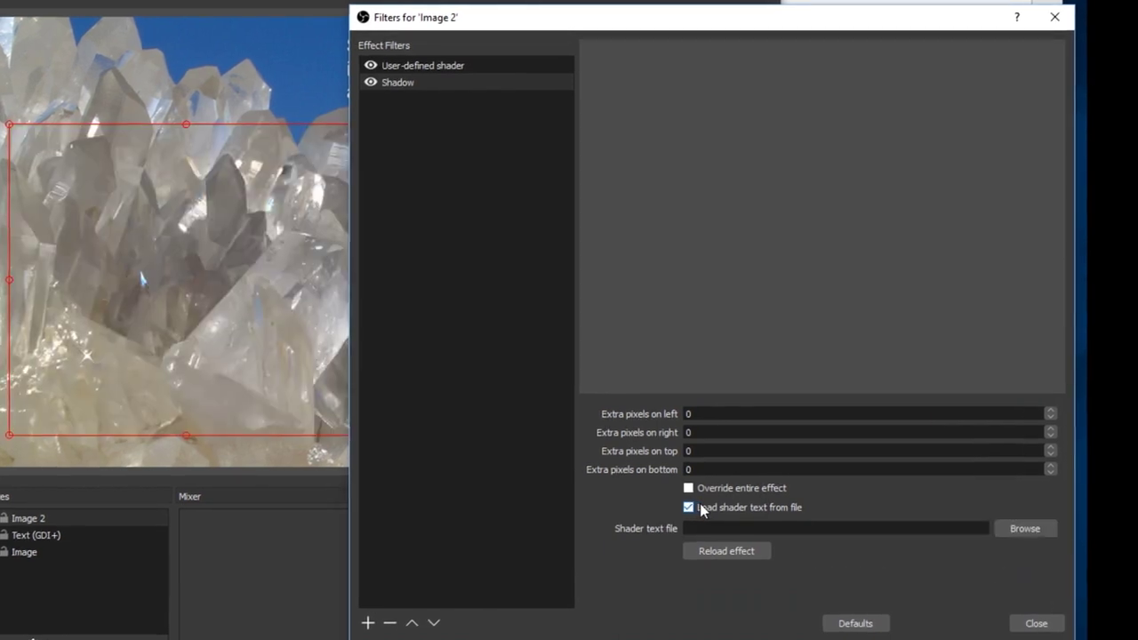
{"action": "left_click", "coordinate": [1031, 531]}
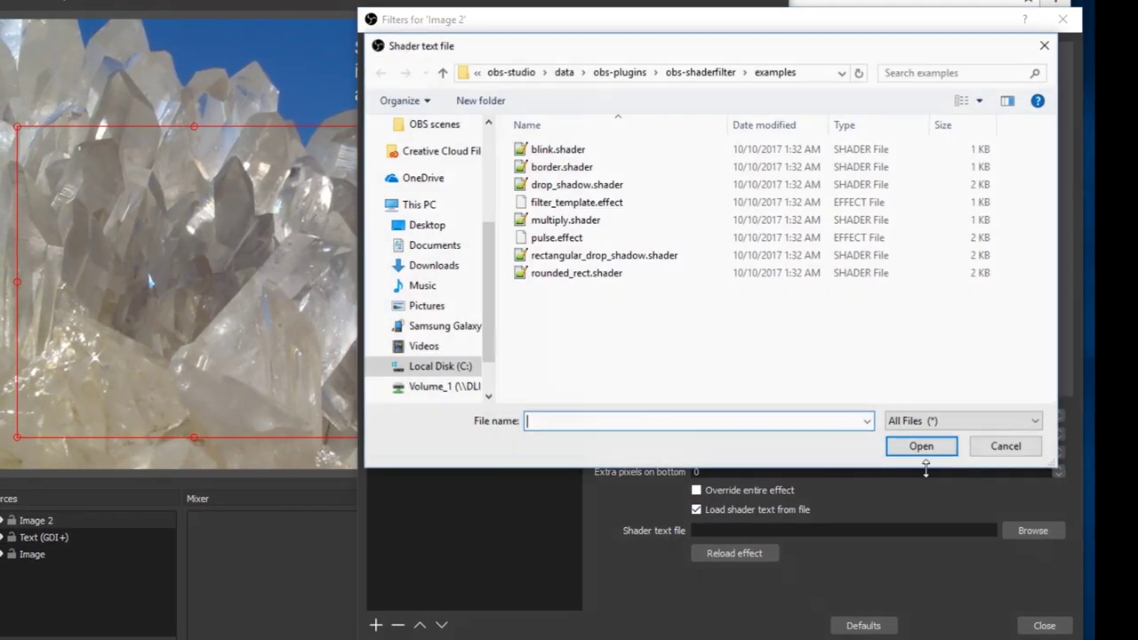
{"action": "left_click", "coordinate": [613, 258]}
{"action": "double_click", "coordinate": [612, 257]}
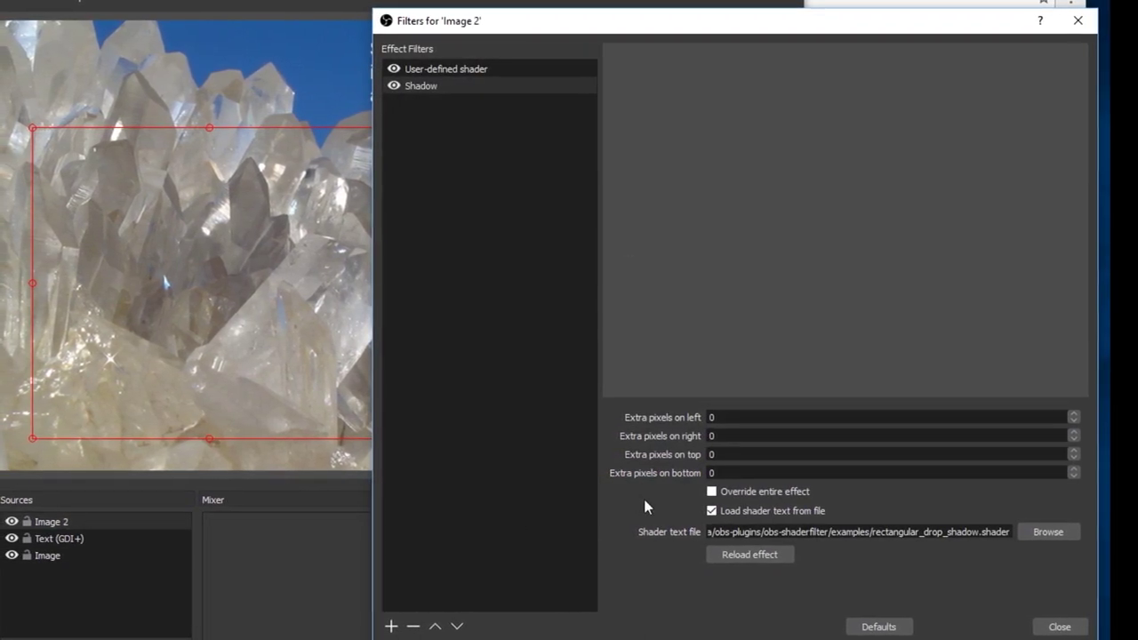
{"action": "left_click", "coordinate": [743, 554]}
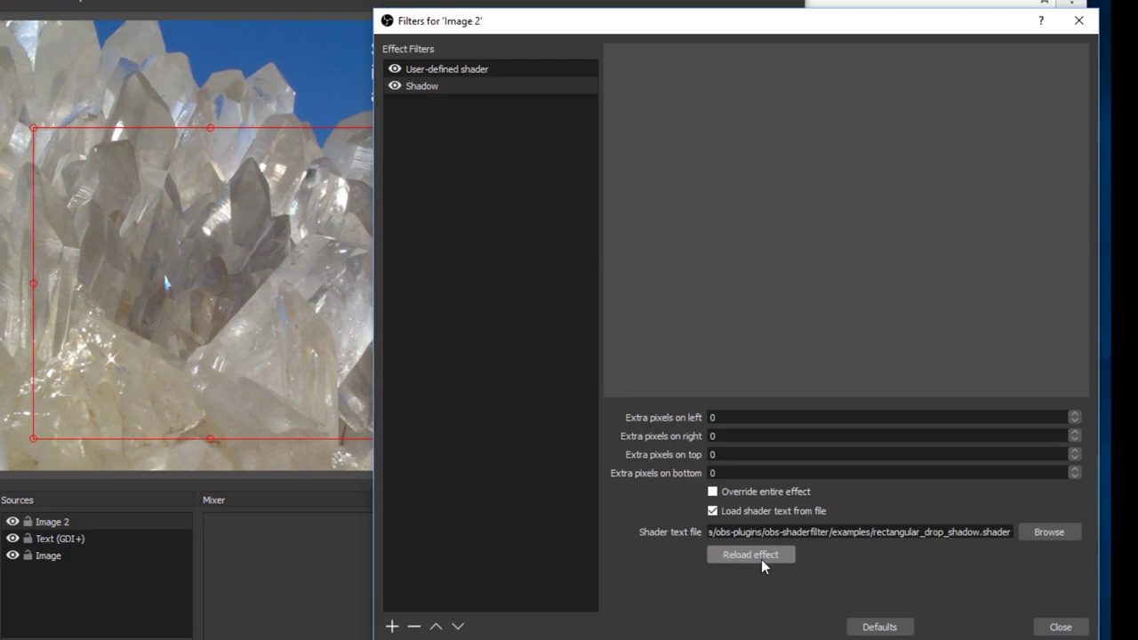
{"action": "left_click", "coordinate": [1060, 626]}
{"action": "right_click", "coordinate": [297, 228]}
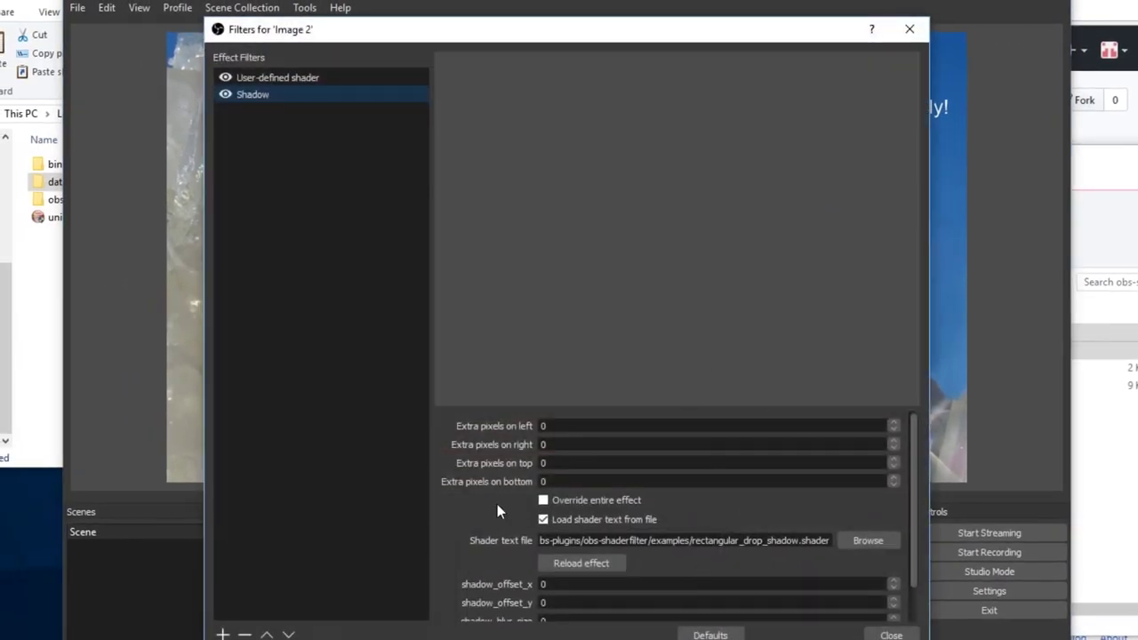
Increase the Mario shadow's blur and move the filters window aside to see the canvas
{"action": "scroll", "coordinate": [458, 562], "scroll_direction": "down", "scroll_amount": 2}
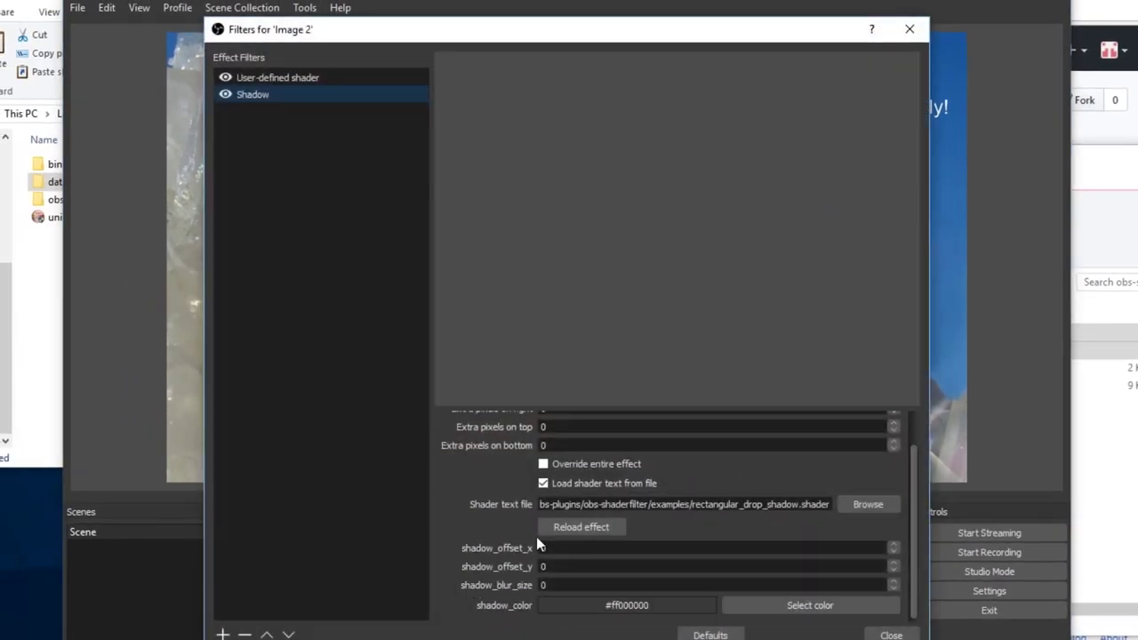
{"action": "left_click", "coordinate": [892, 582]}
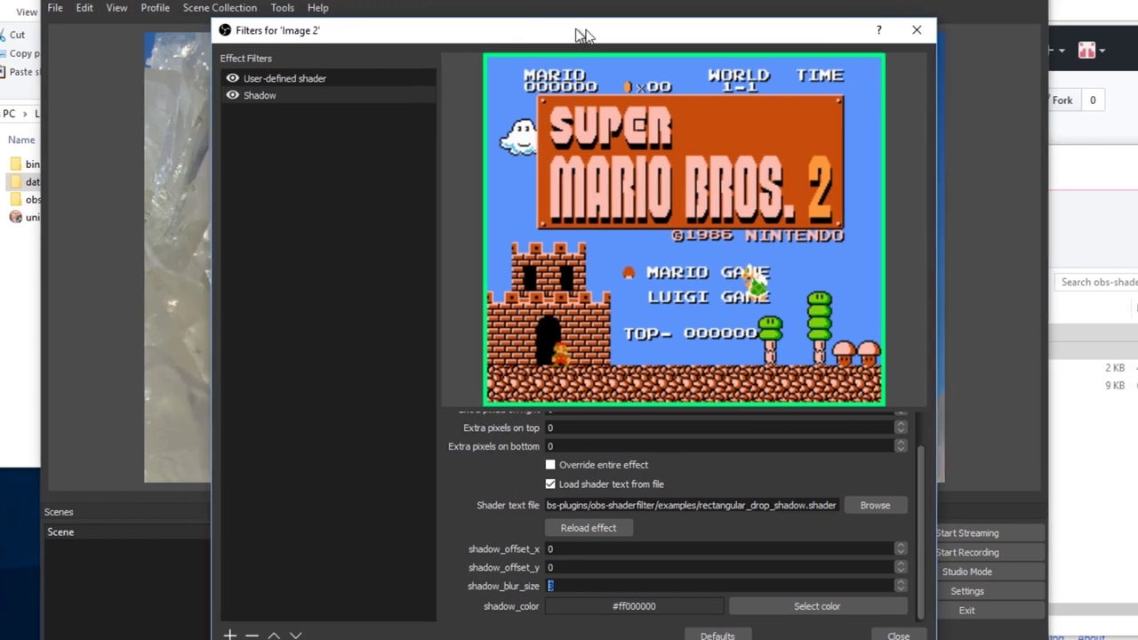
{"action": "left_click_drag", "start_coordinate": [578, 35], "coordinate": [998, 25]}
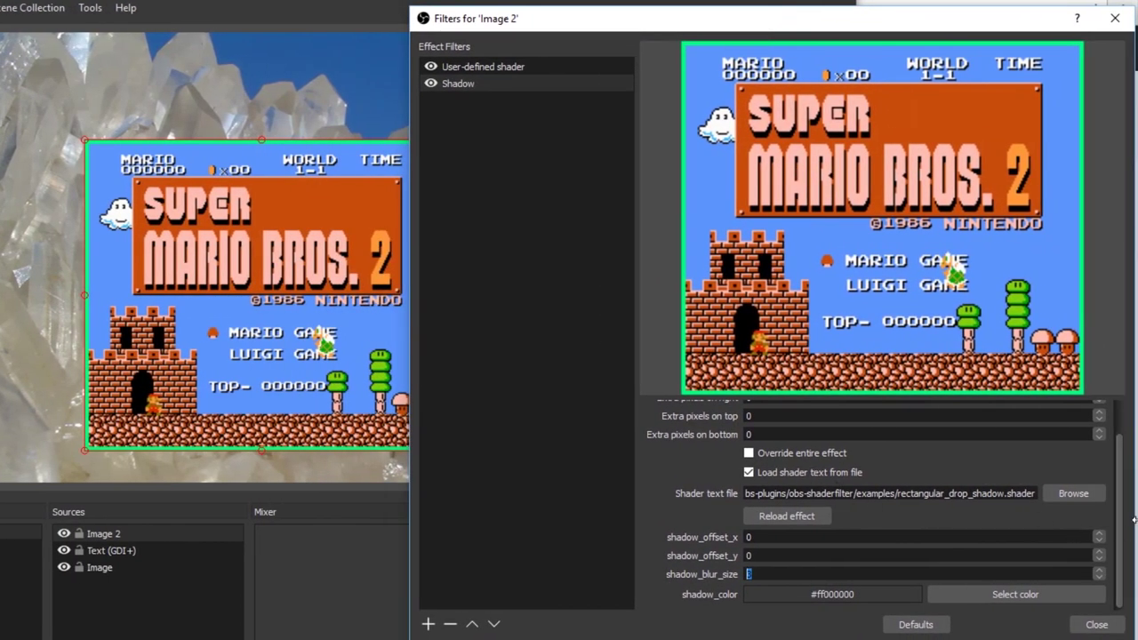
{"action": "left_click", "coordinate": [1099, 540]}
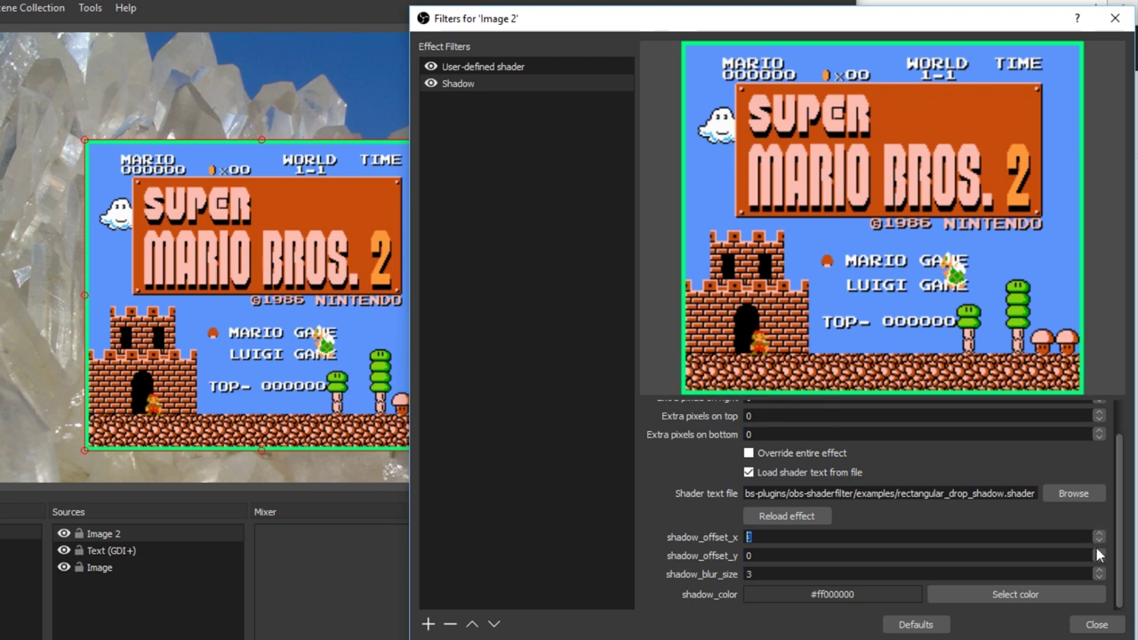
{"action": "scroll", "coordinate": [1126, 444], "scroll_direction": "up", "scroll_amount": 2}
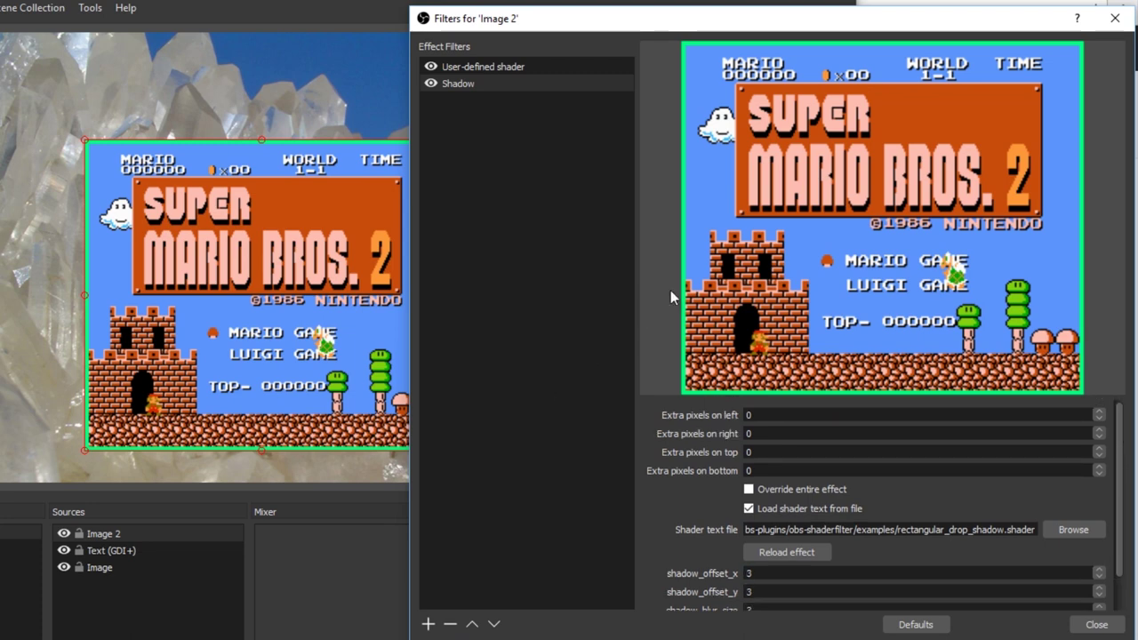
Pad the shadow with 3 extra pixels on left, top and bottom and 6 on the right
{"action": "left_click", "coordinate": [1098, 413]}
{"action": "left_click", "coordinate": [1099, 412]}
{"action": "left_click", "coordinate": [1098, 412]}
{"action": "left_click", "coordinate": [1098, 430]}
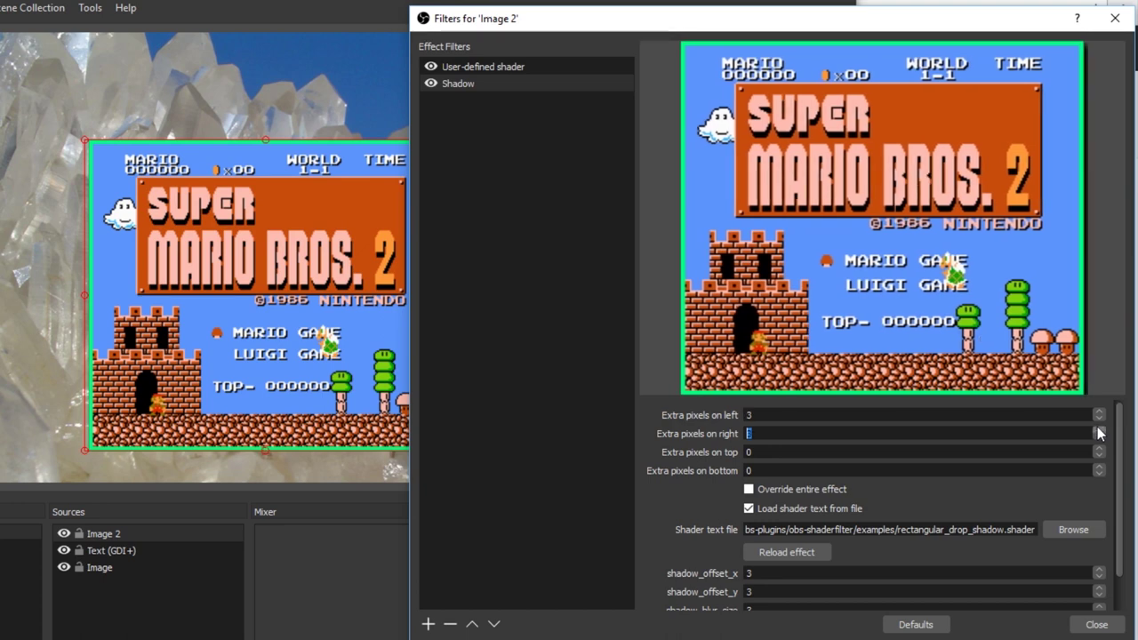
{"action": "type", "text": "3"}
{"action": "left_click", "coordinate": [1099, 454]}
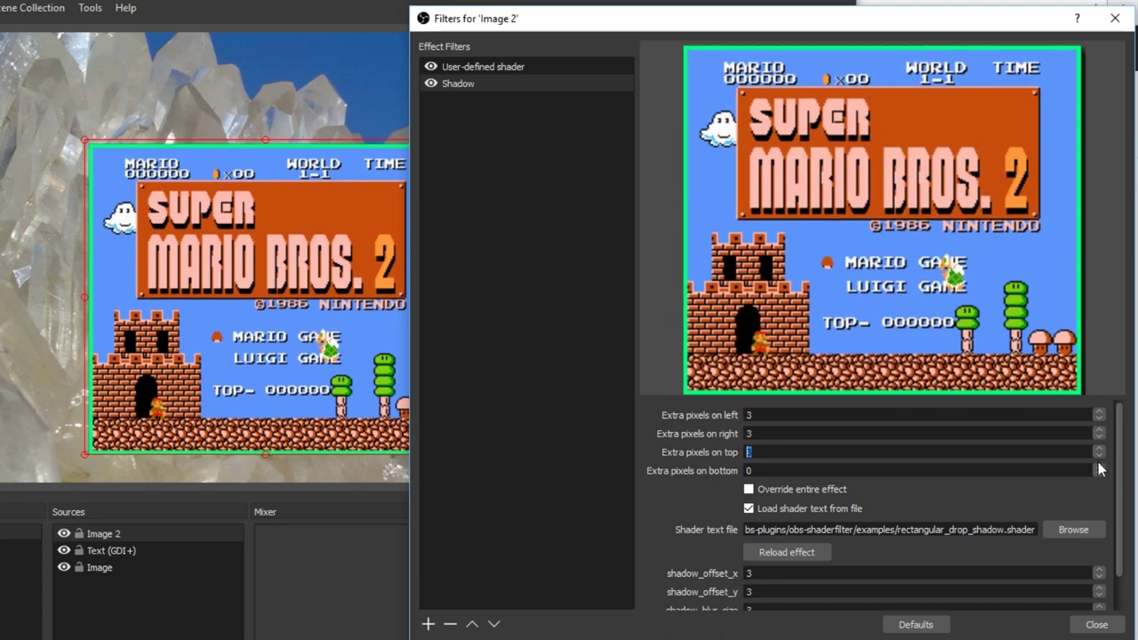
{"action": "type", "text": "3"}
{"action": "left_click", "coordinate": [1101, 468]}
{"action": "left_click", "coordinate": [1102, 468]}
{"action": "left_click", "coordinate": [1101, 468]}
{"action": "left_click", "coordinate": [1098, 434]}
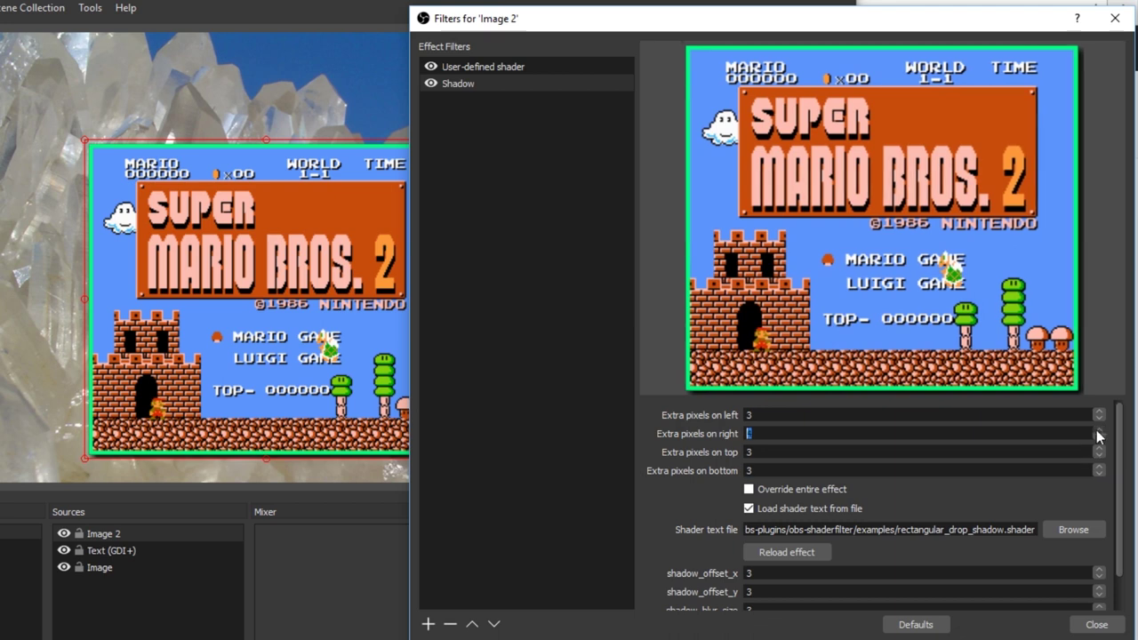
{"action": "type", "text": "6"}
{"action": "left_click", "coordinate": [1100, 468]}
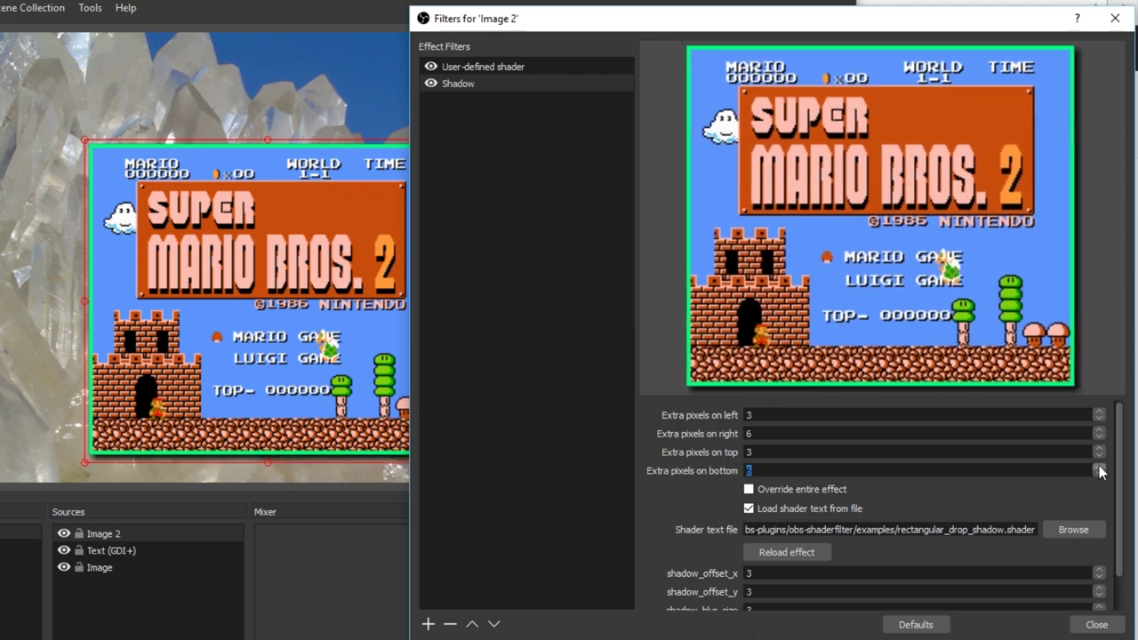
{"action": "left_click", "coordinate": [1096, 624]}
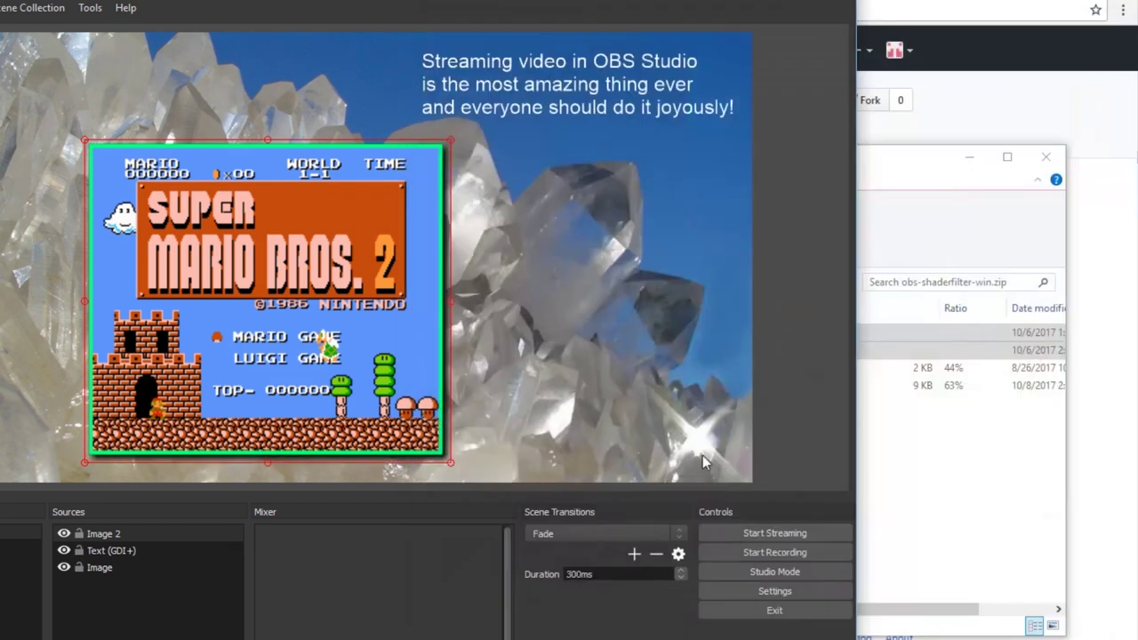
Deselect the Mario image and select the three-line text caption in the scene
{"action": "left_click", "coordinate": [789, 366]}
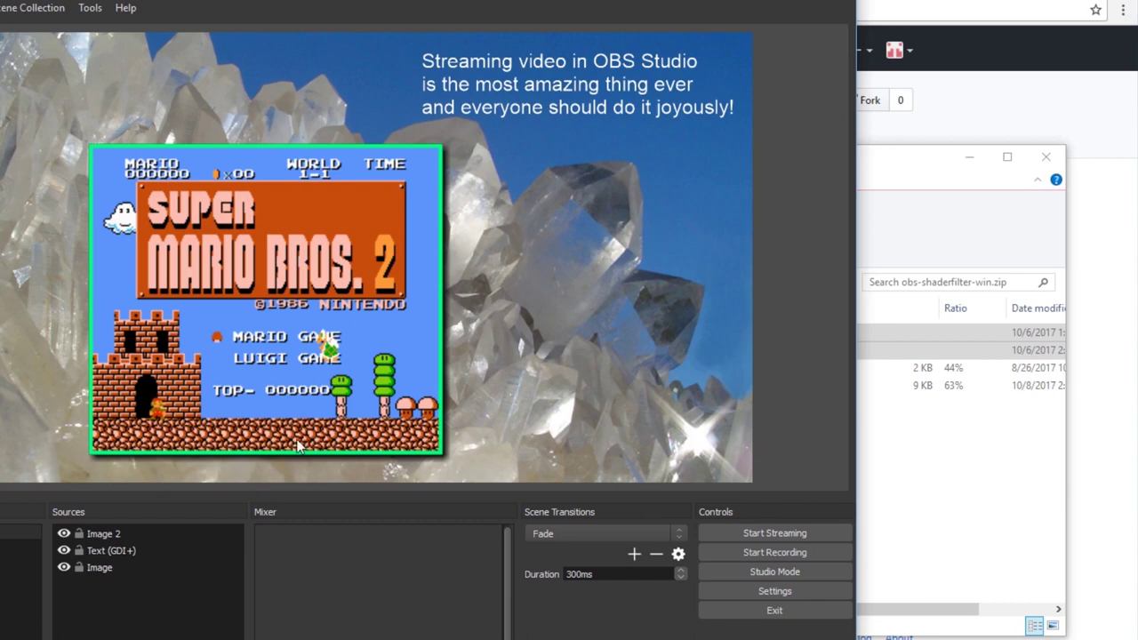
{"action": "left_click", "coordinate": [598, 106]}
Add a user-defined shader filter to the text that loads drop_shadow.shader from file
{"action": "right_click", "coordinate": [598, 106]}
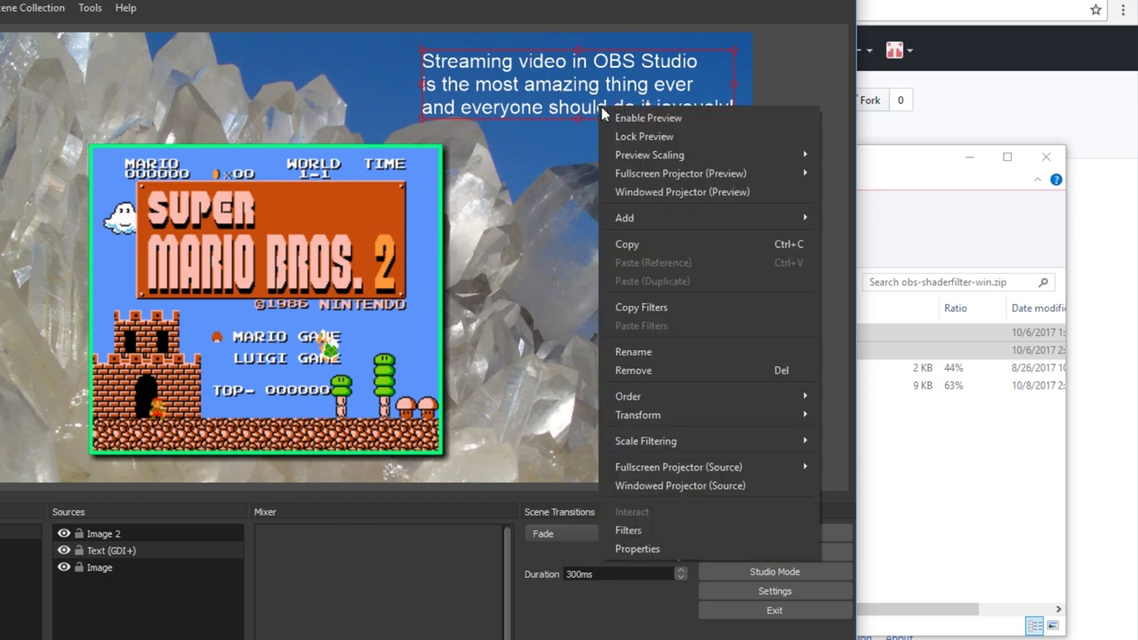
{"action": "left_click", "coordinate": [663, 523]}
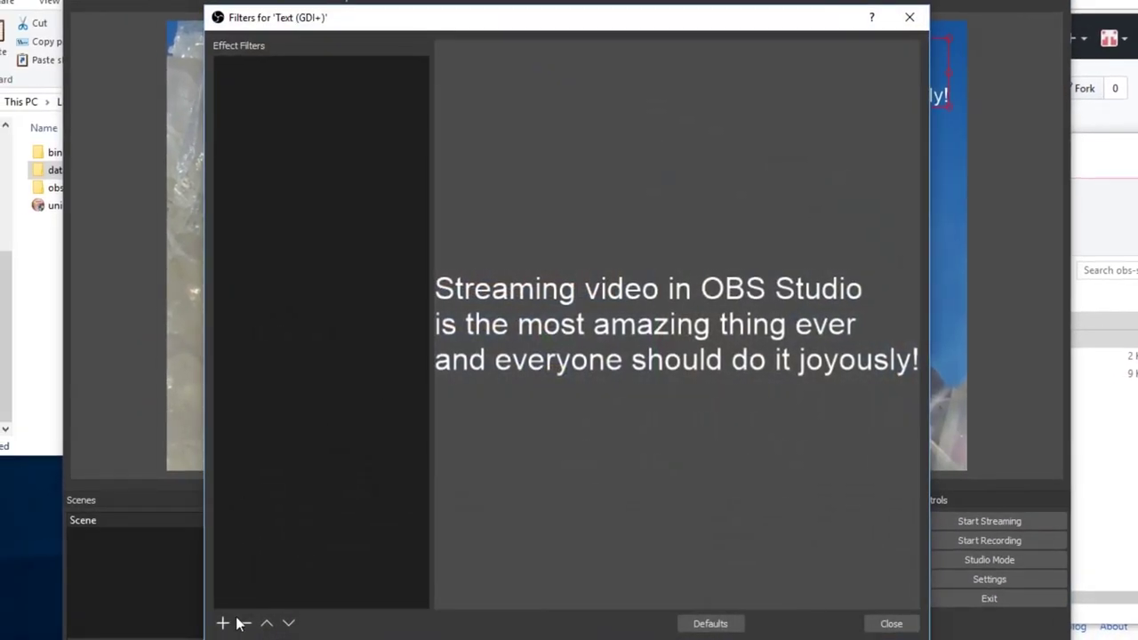
{"action": "left_click", "coordinate": [222, 623]}
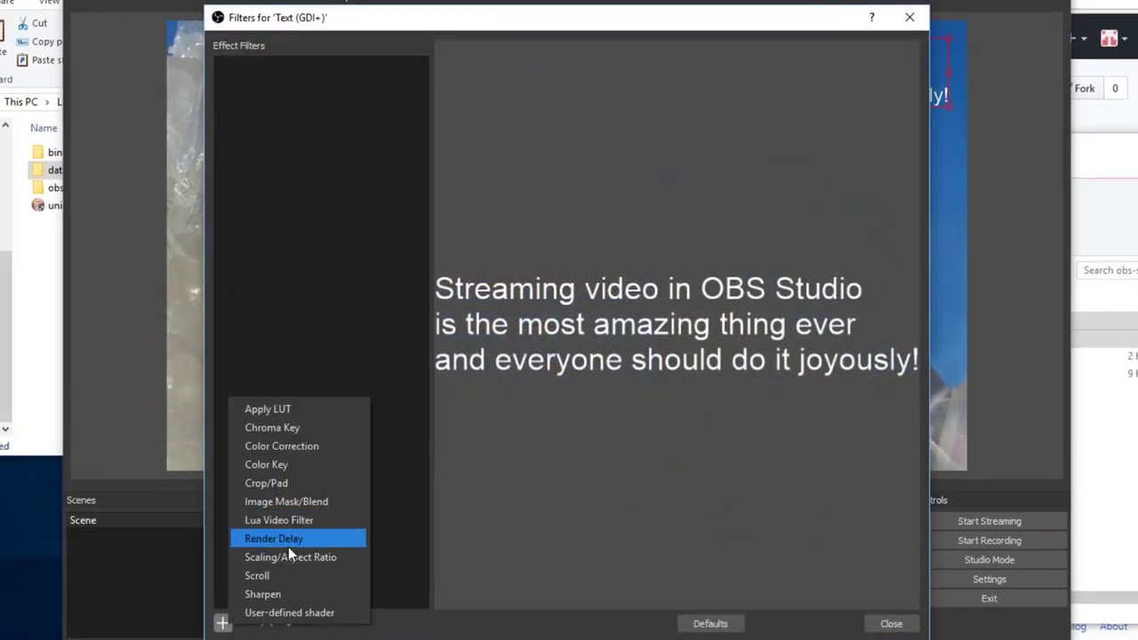
{"action": "left_click", "coordinate": [293, 610]}
{"action": "left_click", "coordinate": [524, 360]}
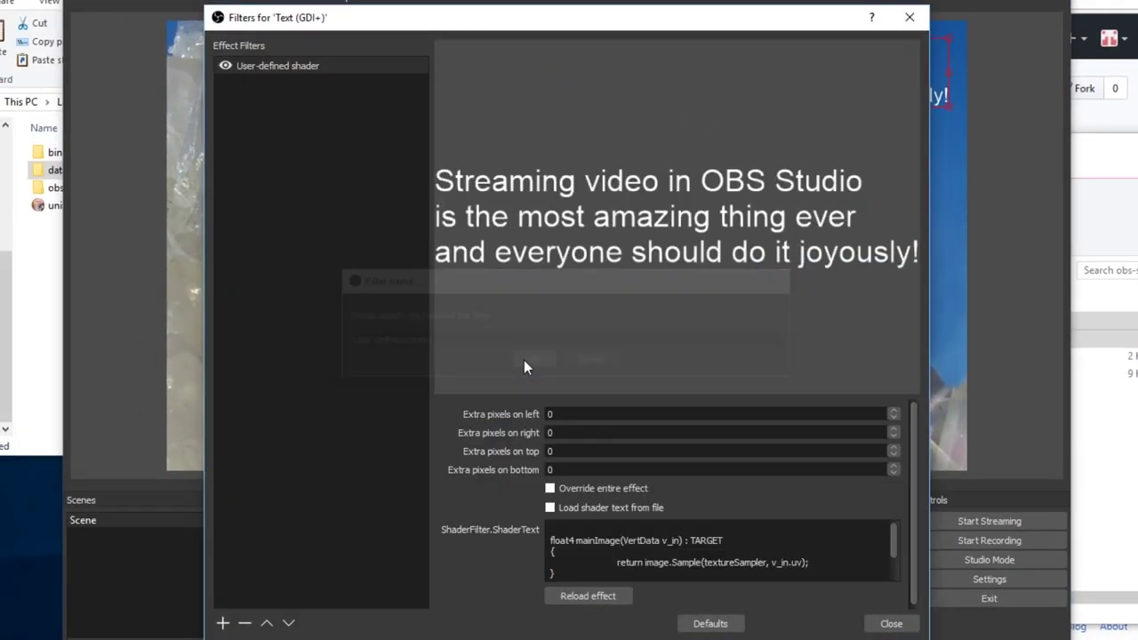
{"action": "left_click", "coordinate": [558, 507]}
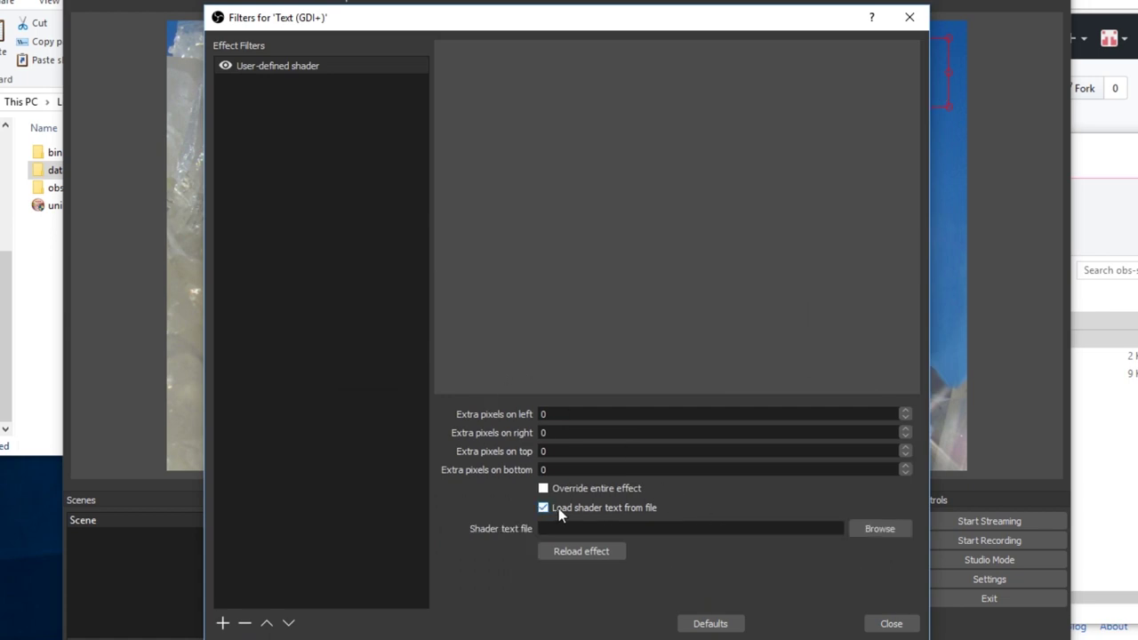
{"action": "left_click", "coordinate": [868, 528]}
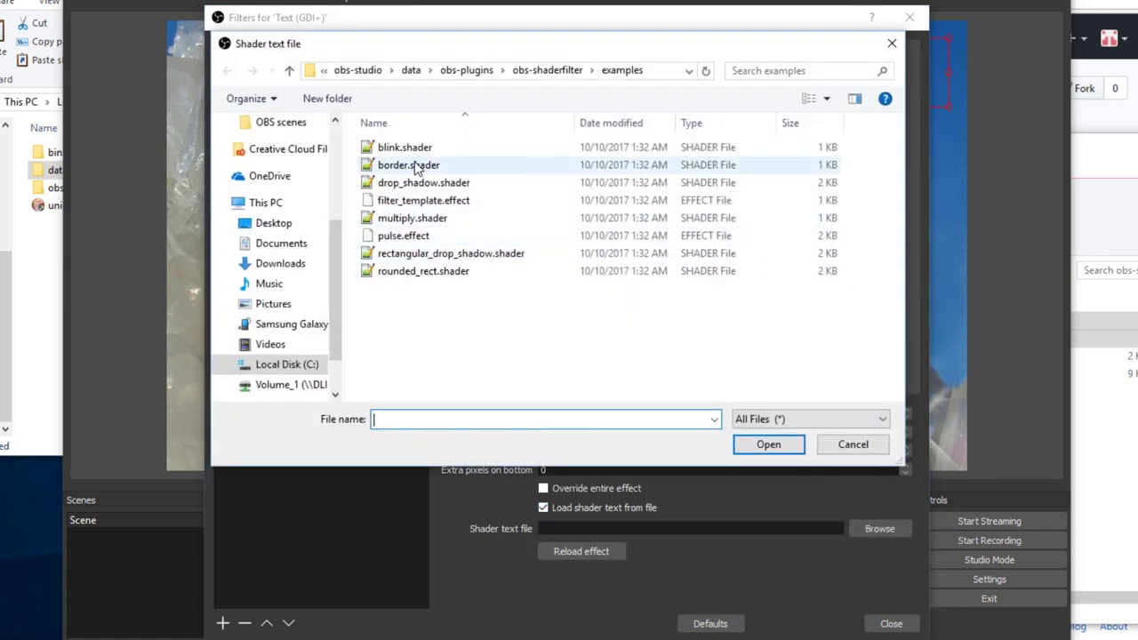
{"action": "double_click", "coordinate": [423, 184]}
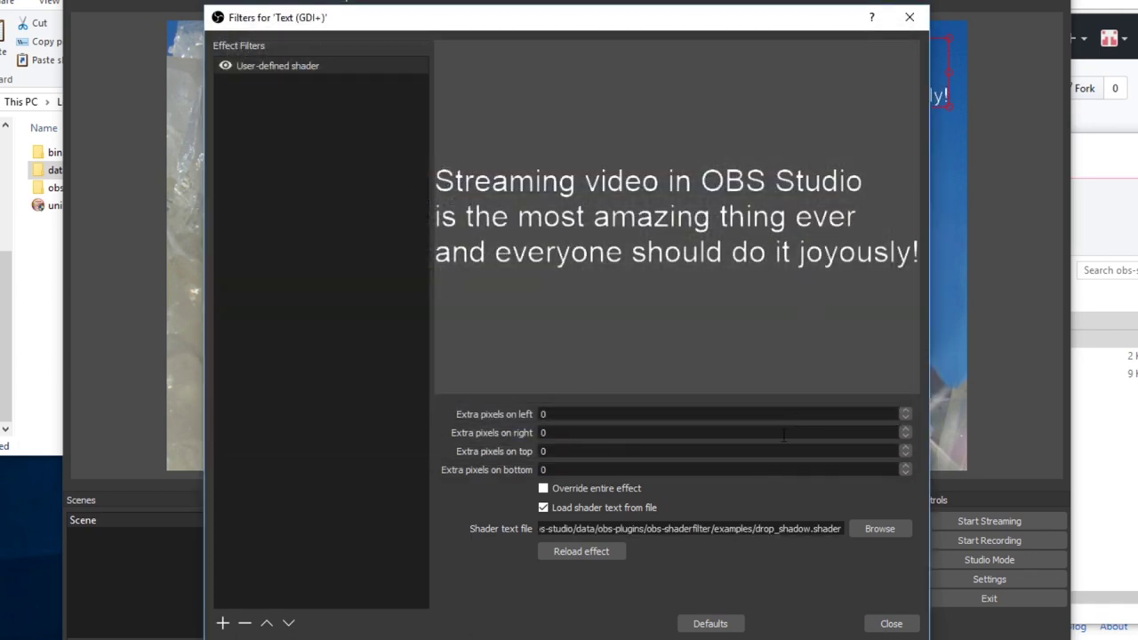
{"action": "left_click", "coordinate": [890, 623]}
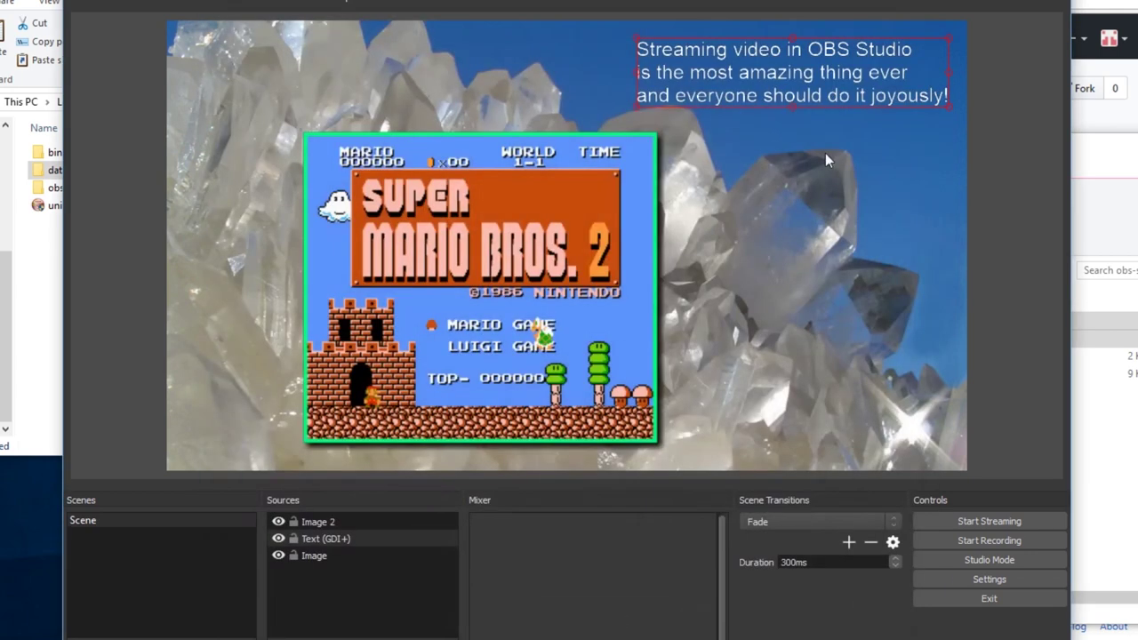
Raise the text shadow's horizontal and vertical offsets to 3 and increase its blur
{"action": "right_click", "coordinate": [806, 84]}
{"action": "left_click", "coordinate": [853, 506]}
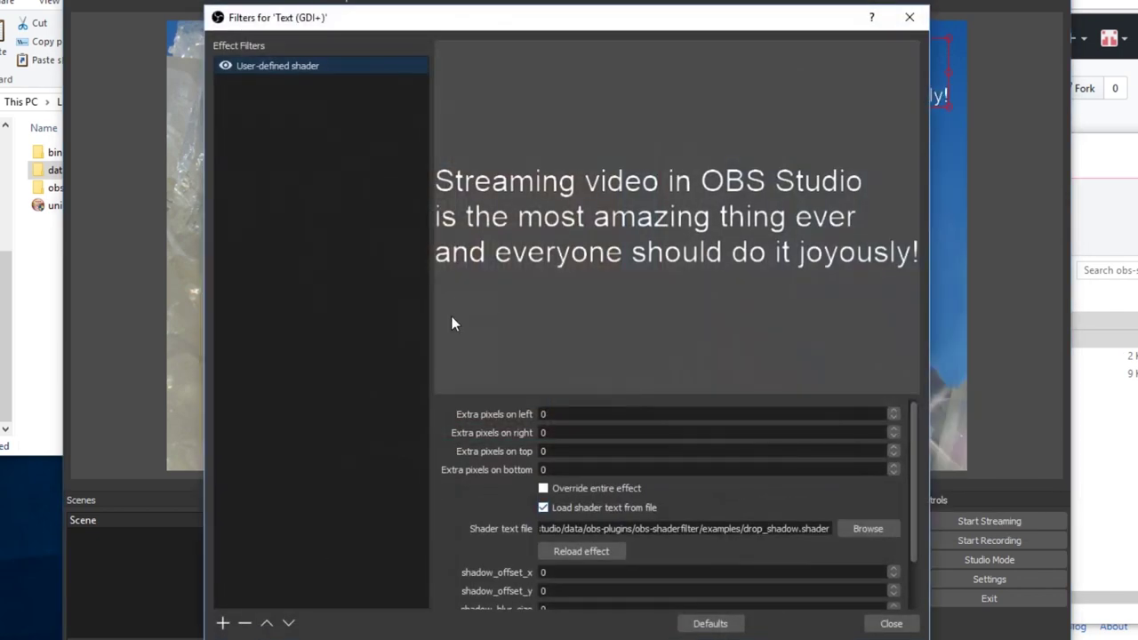
{"action": "scroll", "coordinate": [913, 530], "scroll_direction": "down", "scroll_amount": 1}
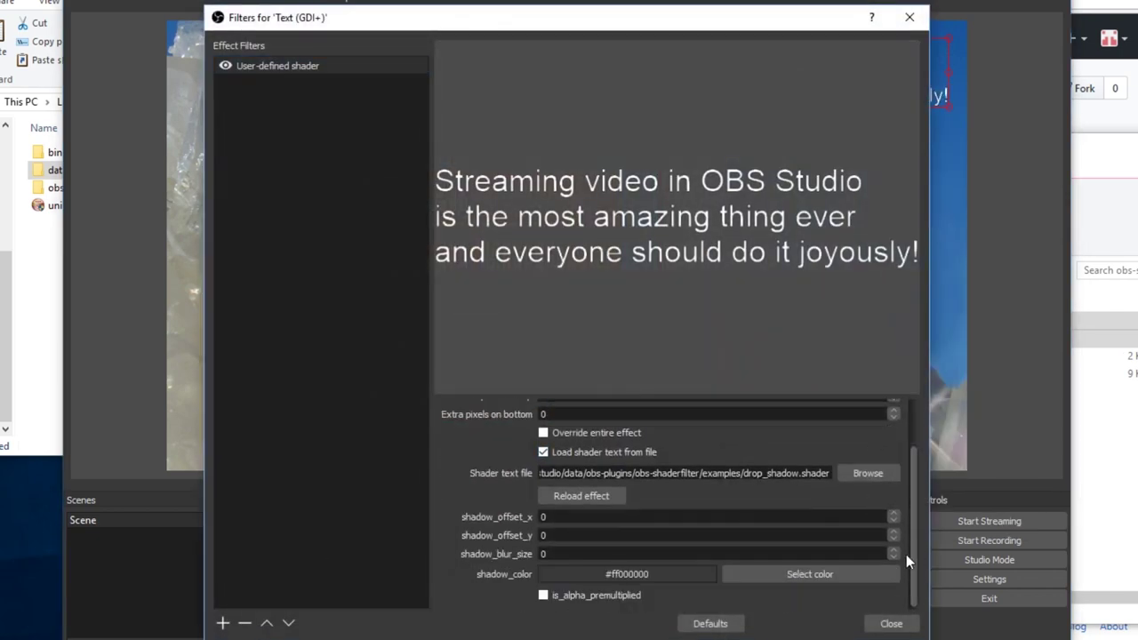
{"action": "left_click", "coordinate": [894, 514]}
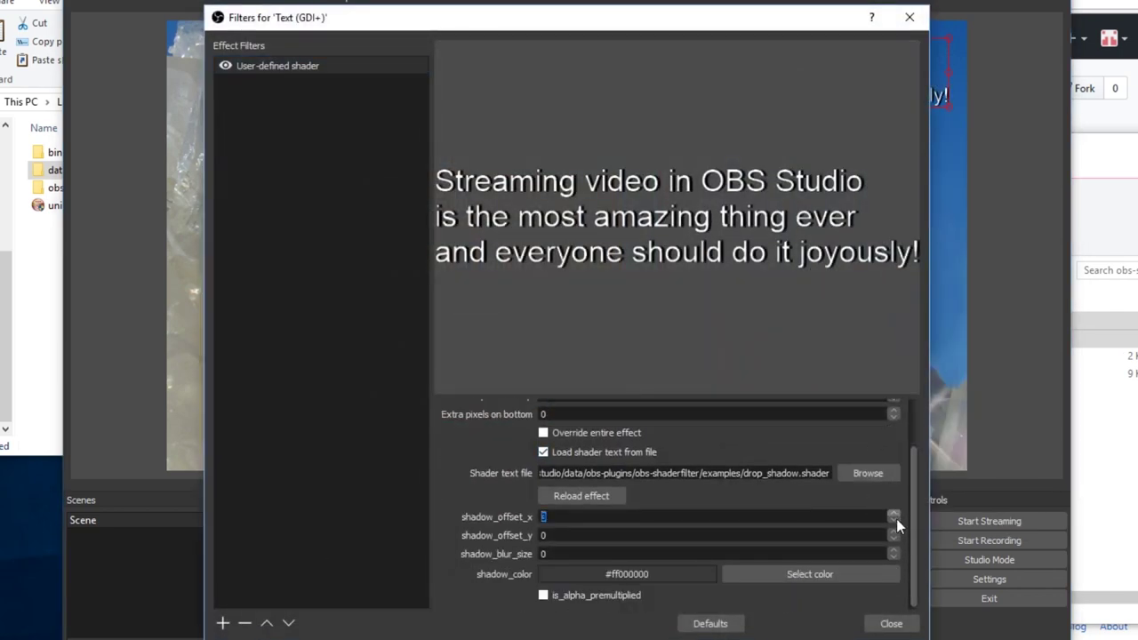
{"action": "left_click", "coordinate": [893, 532]}
{"action": "left_click", "coordinate": [893, 551]}
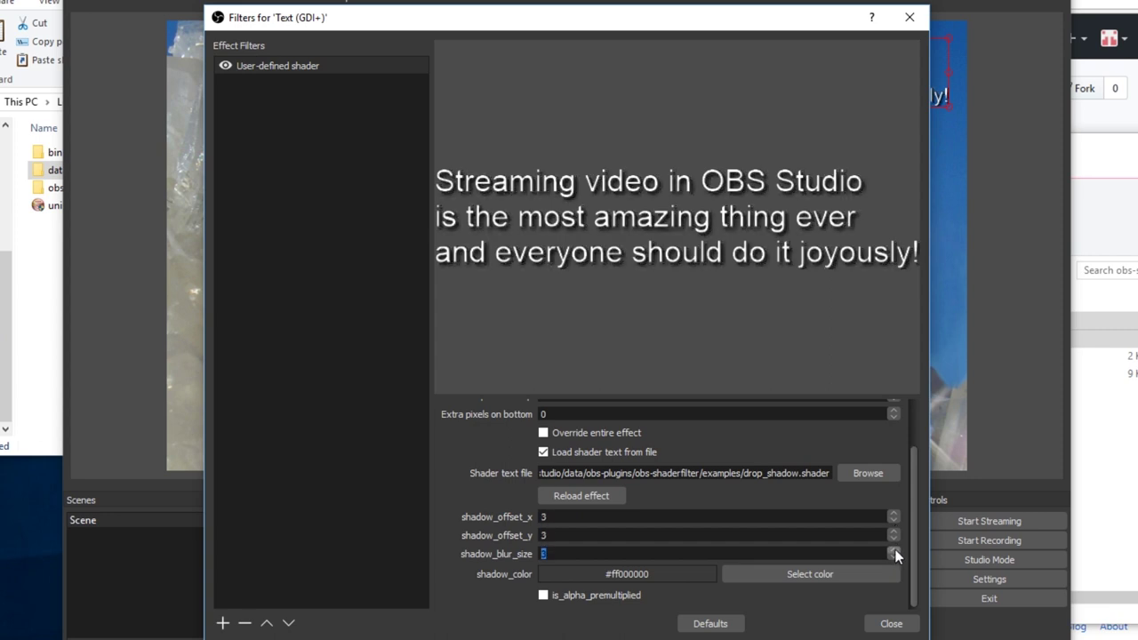
{"action": "left_click", "coordinate": [885, 622]}
{"action": "left_click", "coordinate": [1012, 227]}
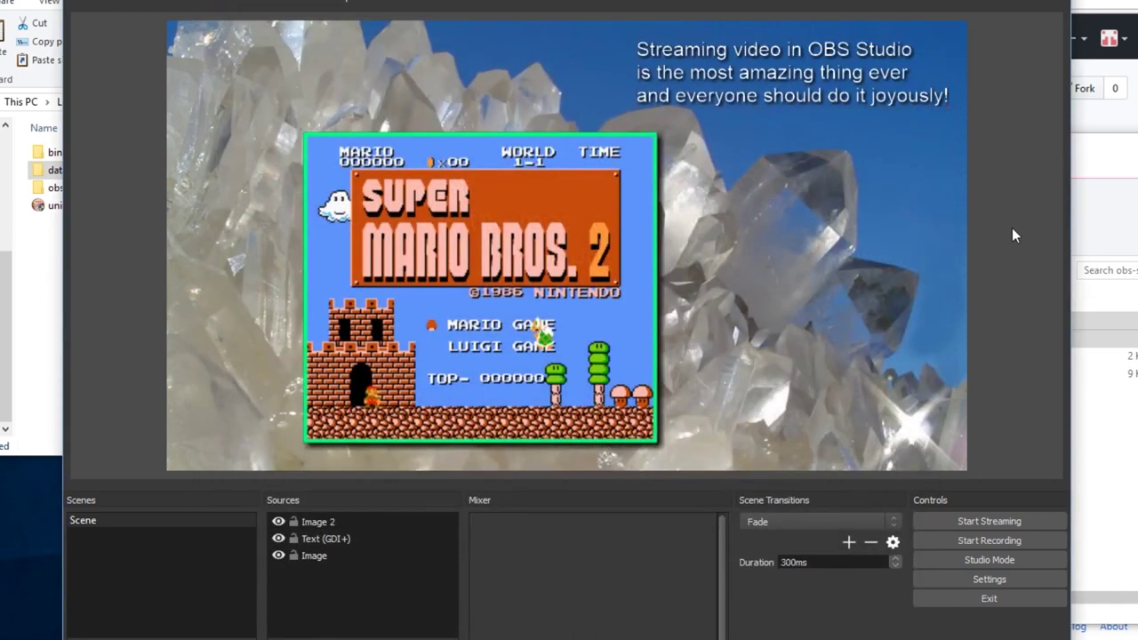
Check is_alpha_premultiplied on the caption's drop_shadow.shader filter and dismiss the filter window
{"action": "left_click", "coordinate": [807, 80]}
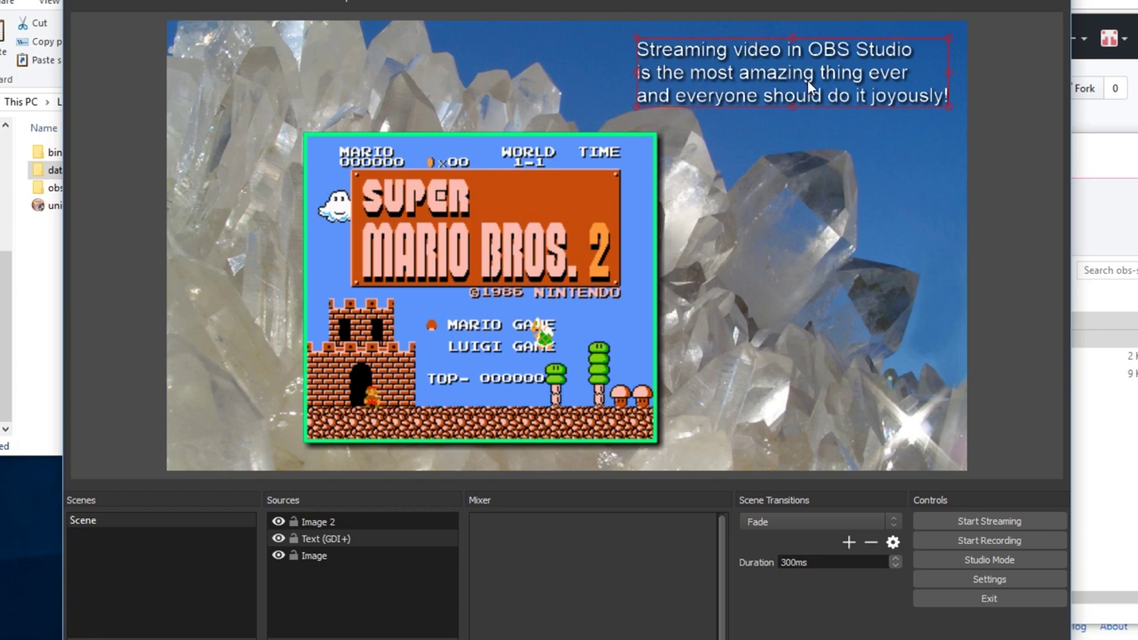
{"action": "right_click", "coordinate": [807, 80]}
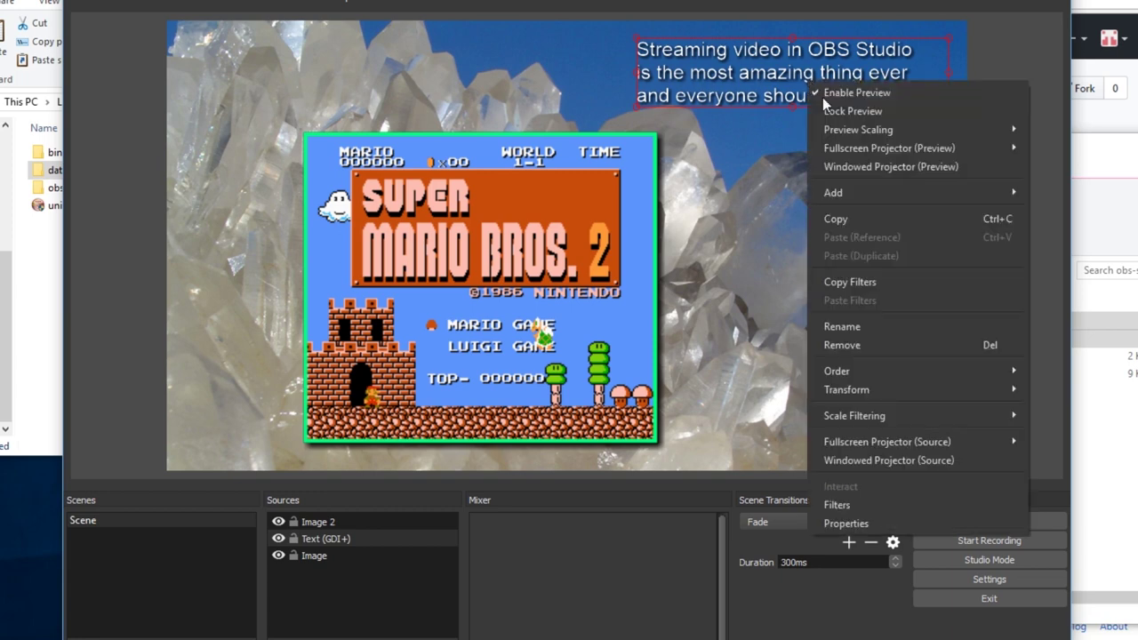
{"action": "left_click", "coordinate": [850, 507]}
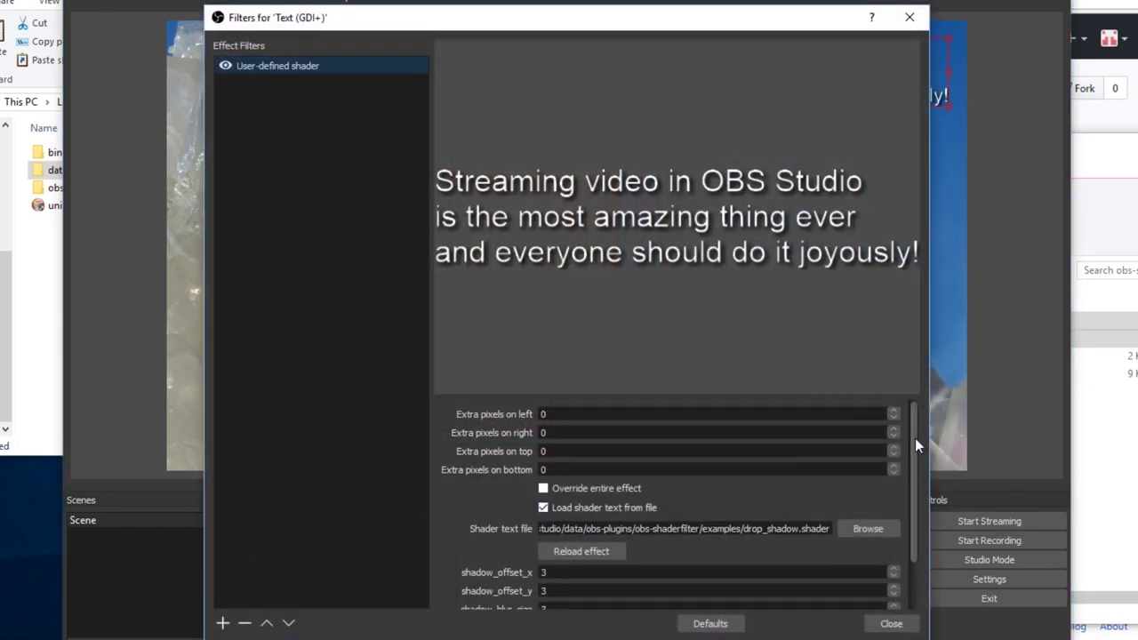
{"action": "left_click_drag", "start_coordinate": [913, 438], "coordinate": [913, 526]}
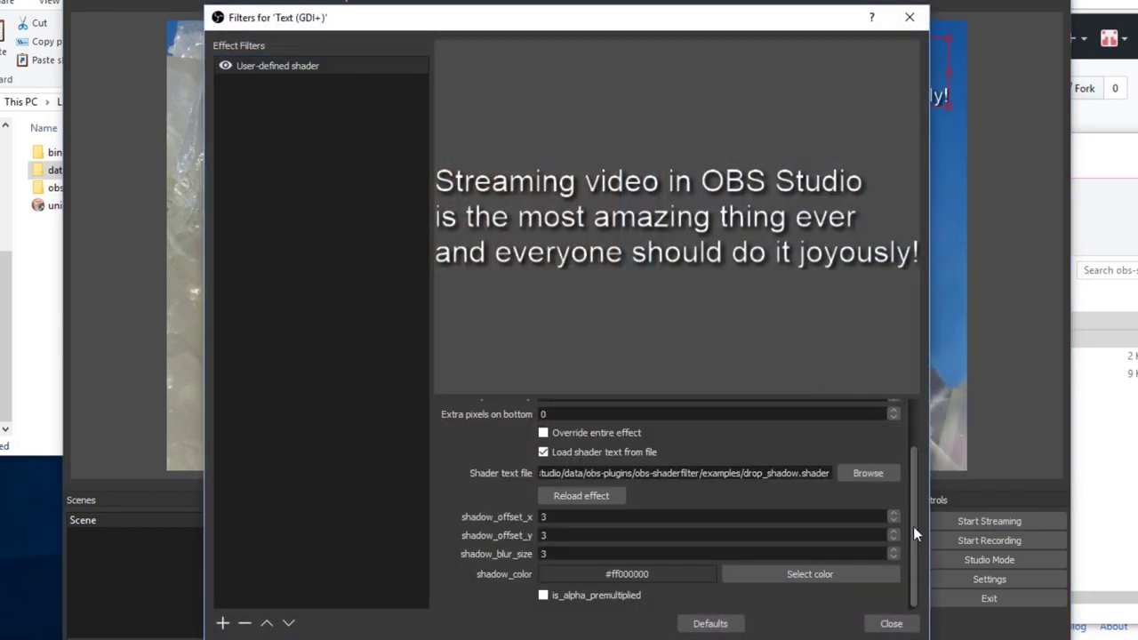
{"action": "left_click", "coordinate": [543, 596]}
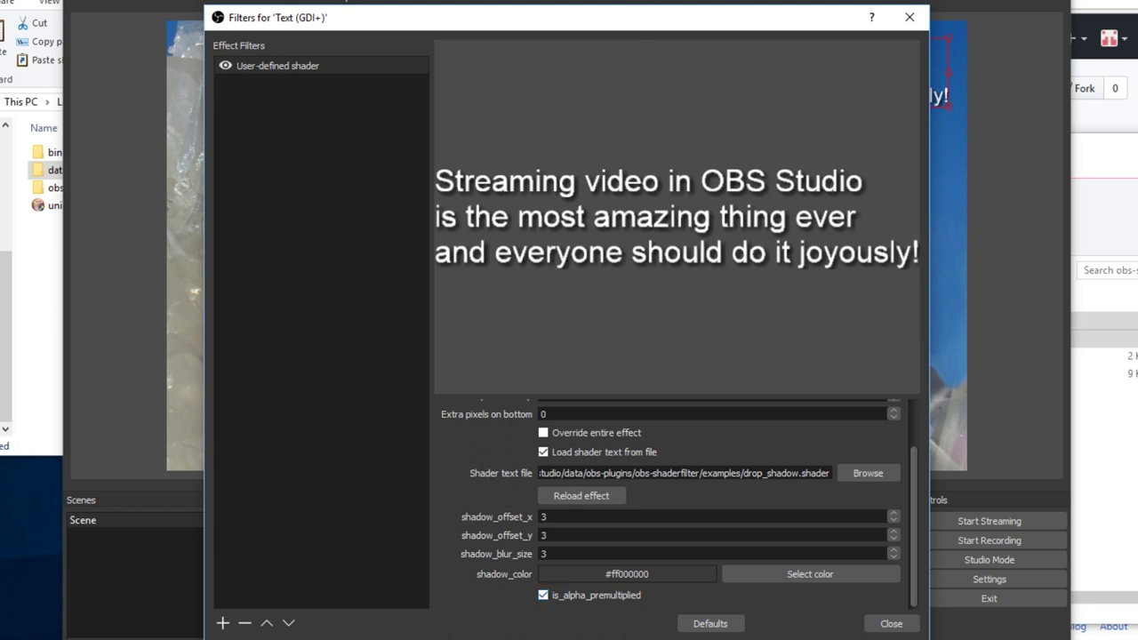
{"action": "left_click_drag", "start_coordinate": [624, 25], "coordinate": [964, 136]}
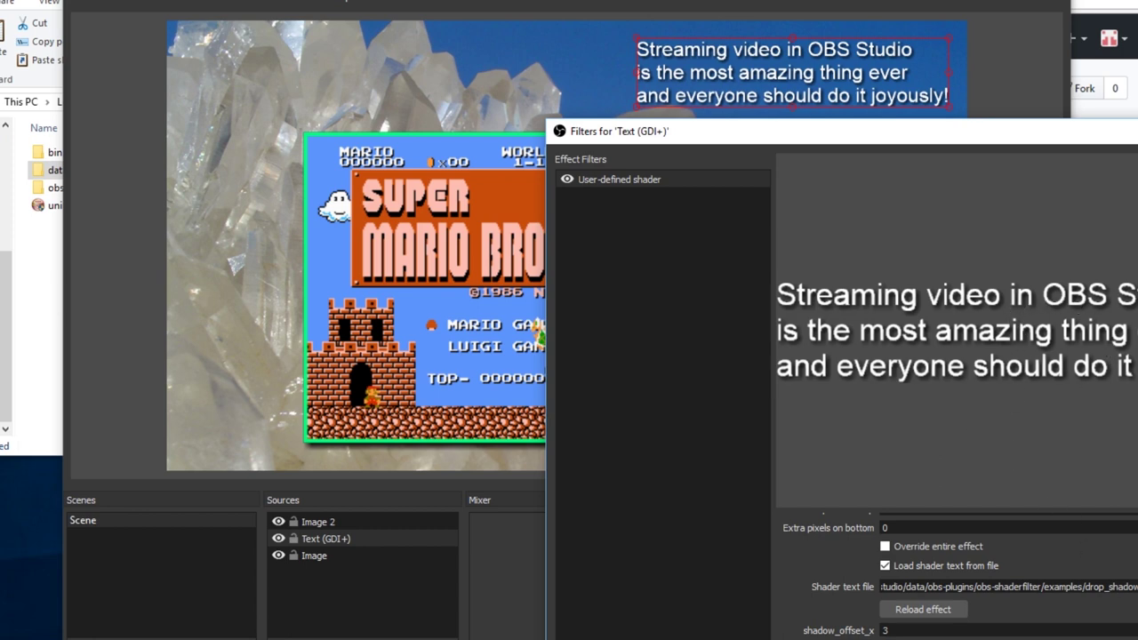
{"action": "key", "text": "Escape"}
Add a second user-defined shader filter named Blink that loads blink.shader from file
{"action": "left_click", "coordinate": [1016, 172]}
{"action": "right_click", "coordinate": [864, 98]}
{"action": "left_click", "coordinate": [889, 534]}
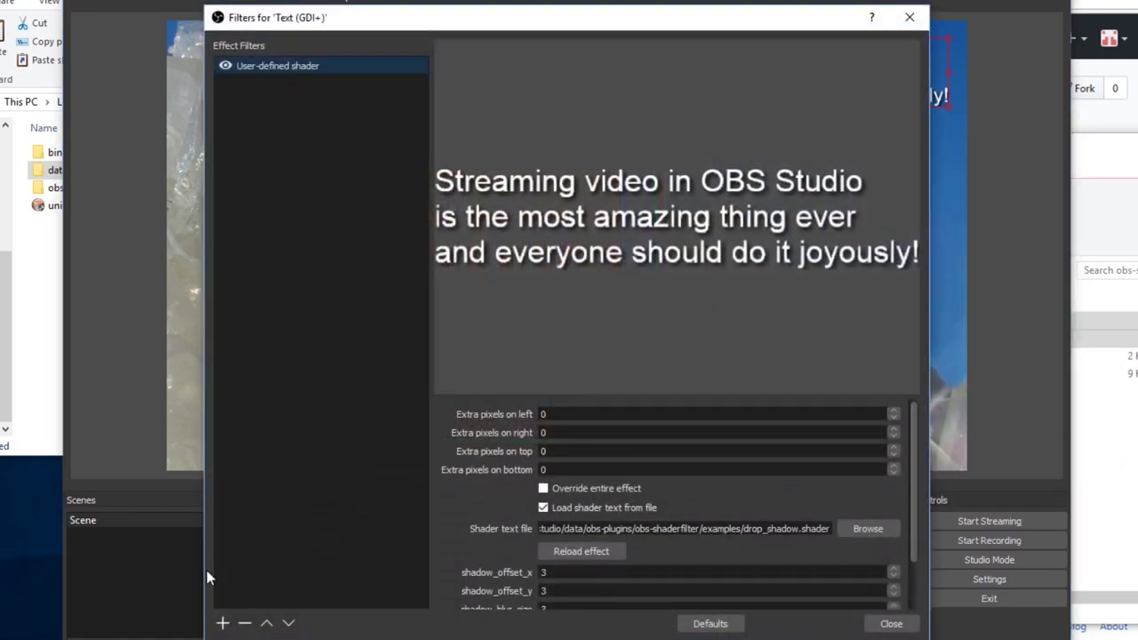
{"action": "left_click", "coordinate": [223, 622]}
{"action": "left_click", "coordinate": [281, 609]}
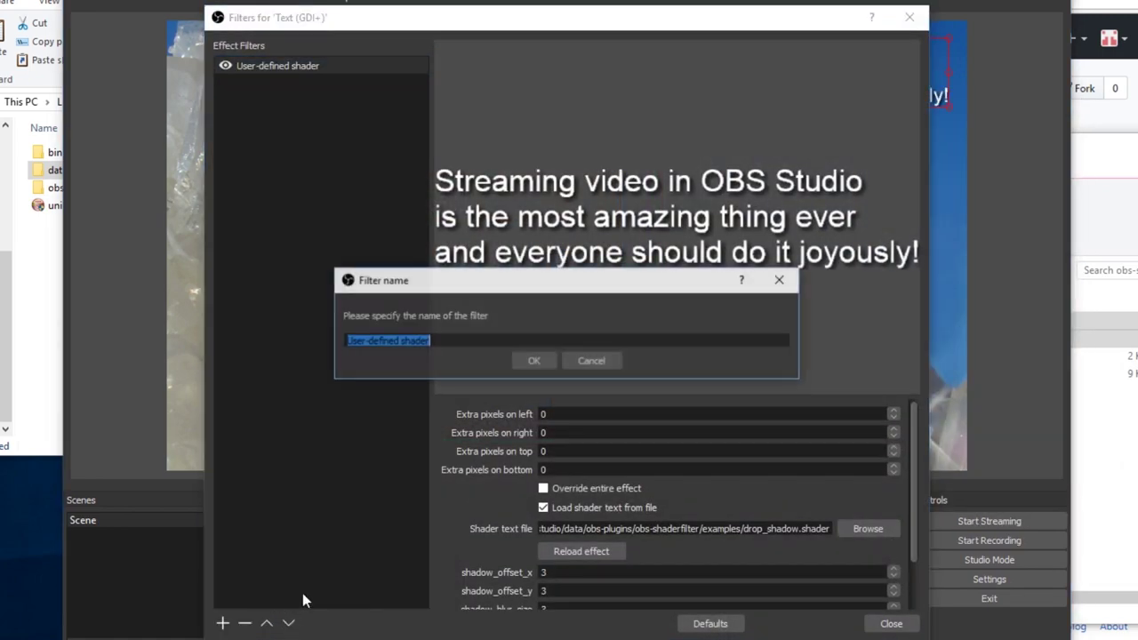
{"action": "left_click", "coordinate": [525, 361]}
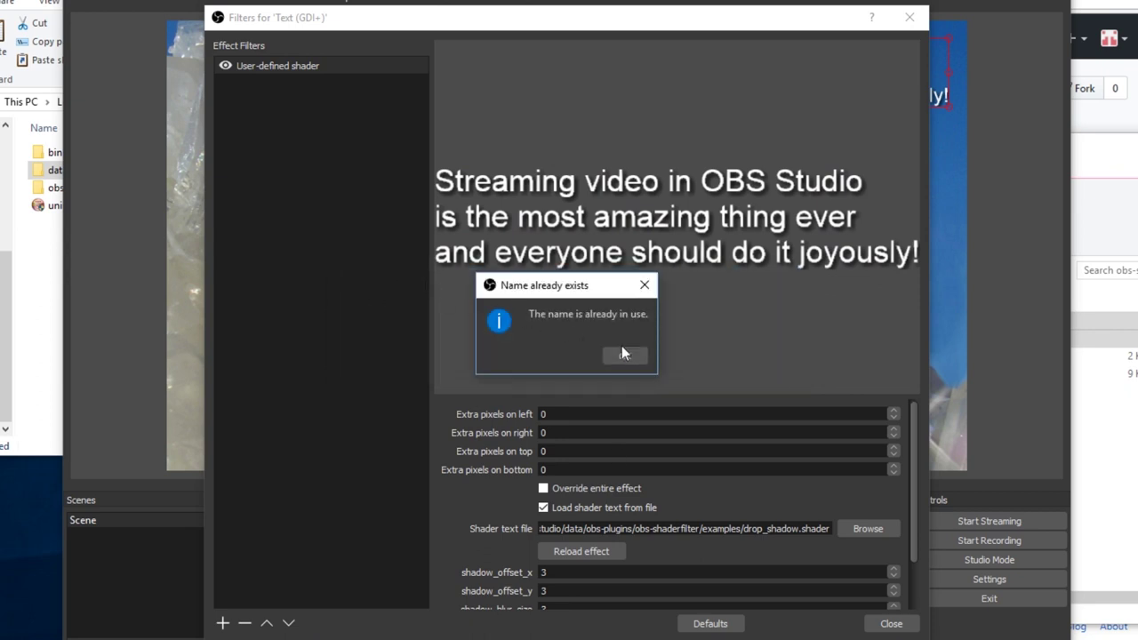
{"action": "left_click", "coordinate": [625, 355]}
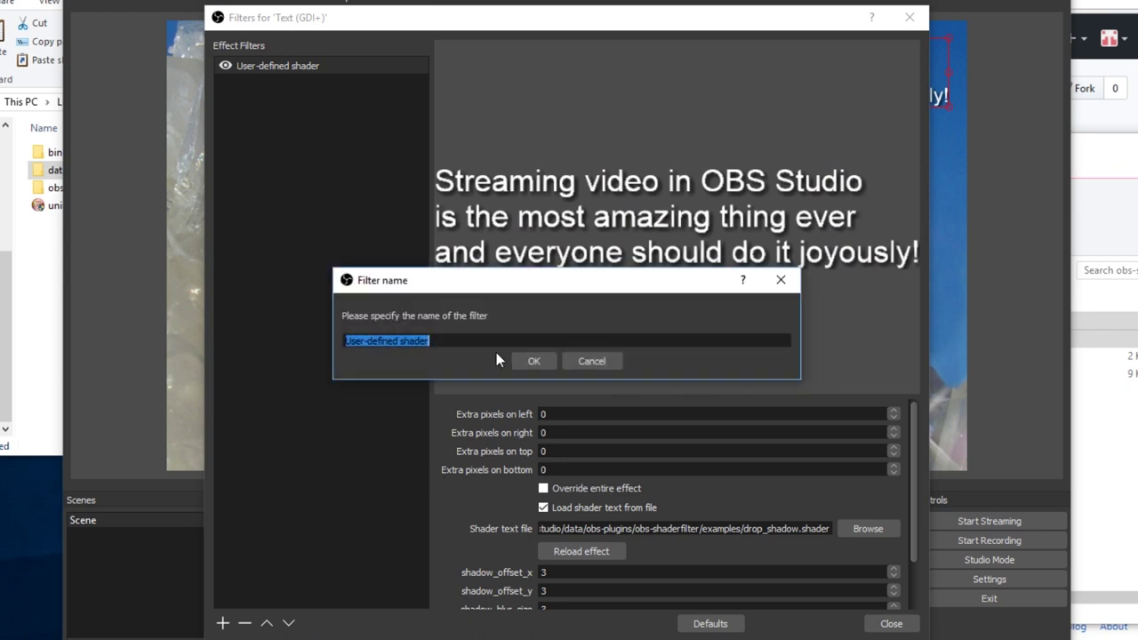
{"action": "type", "text": "Blink"}
{"action": "key", "text": "Return"}
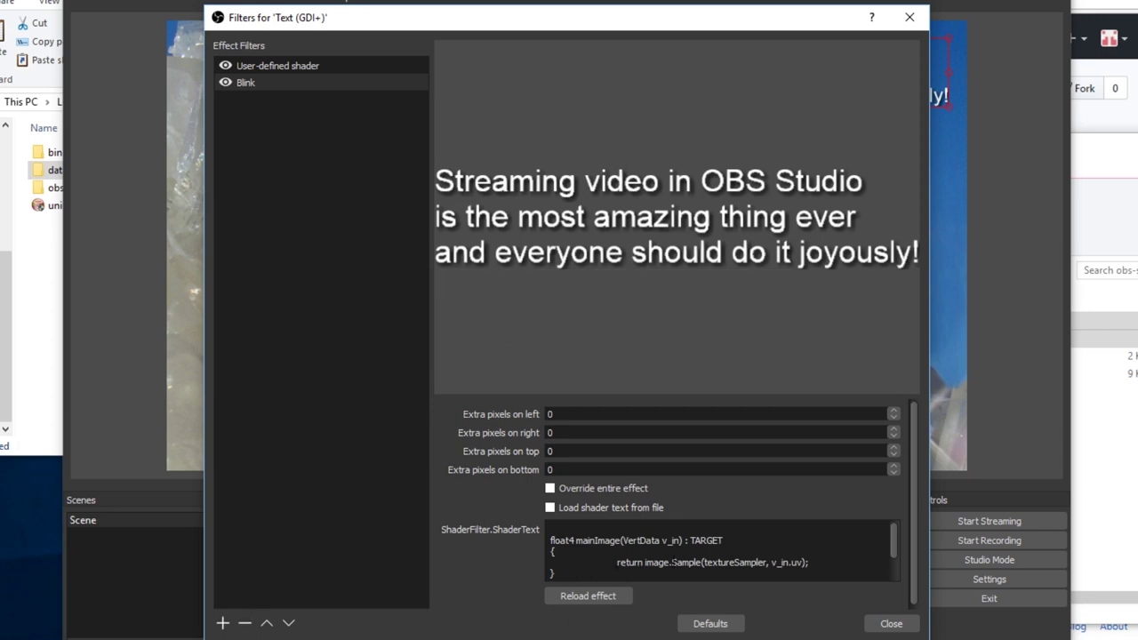
{"action": "left_click", "coordinate": [550, 508]}
{"action": "left_click", "coordinate": [877, 527]}
{"action": "double_click", "coordinate": [391, 148]}
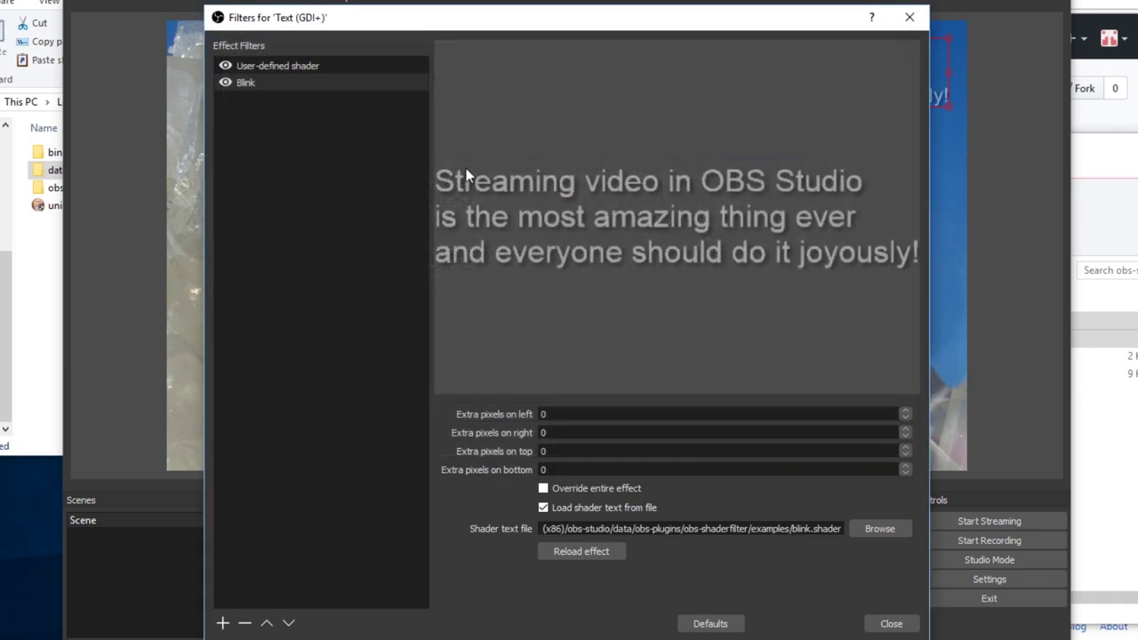
{"action": "left_click", "coordinate": [885, 623]}
Set the Blink filter's speed to 1.00
{"action": "right_click", "coordinate": [741, 91]}
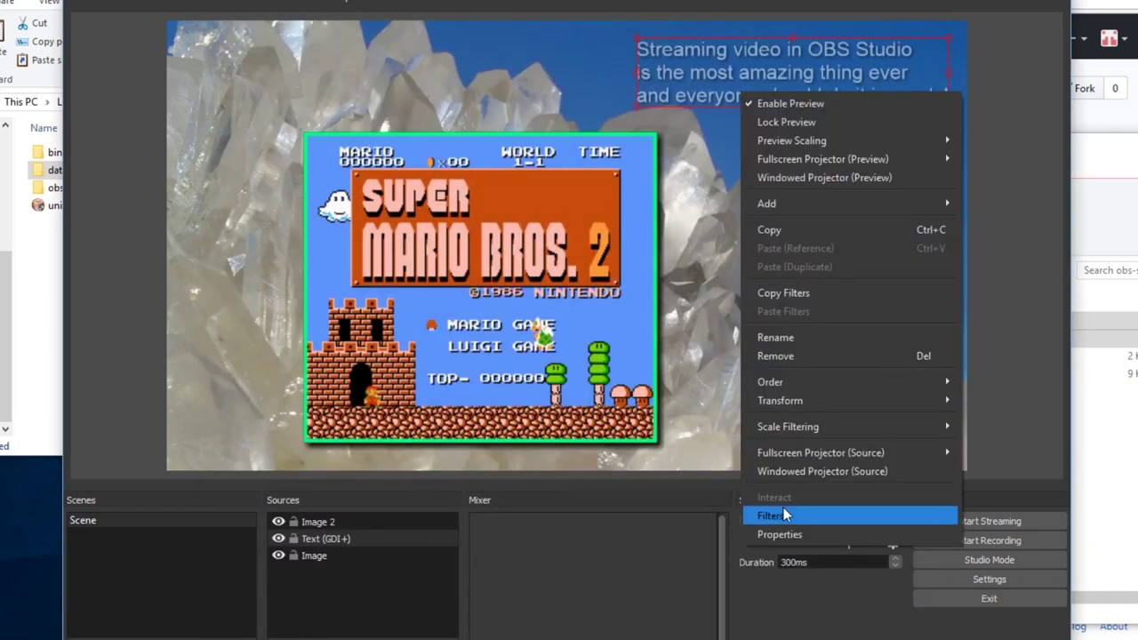
{"action": "left_click", "coordinate": [782, 510]}
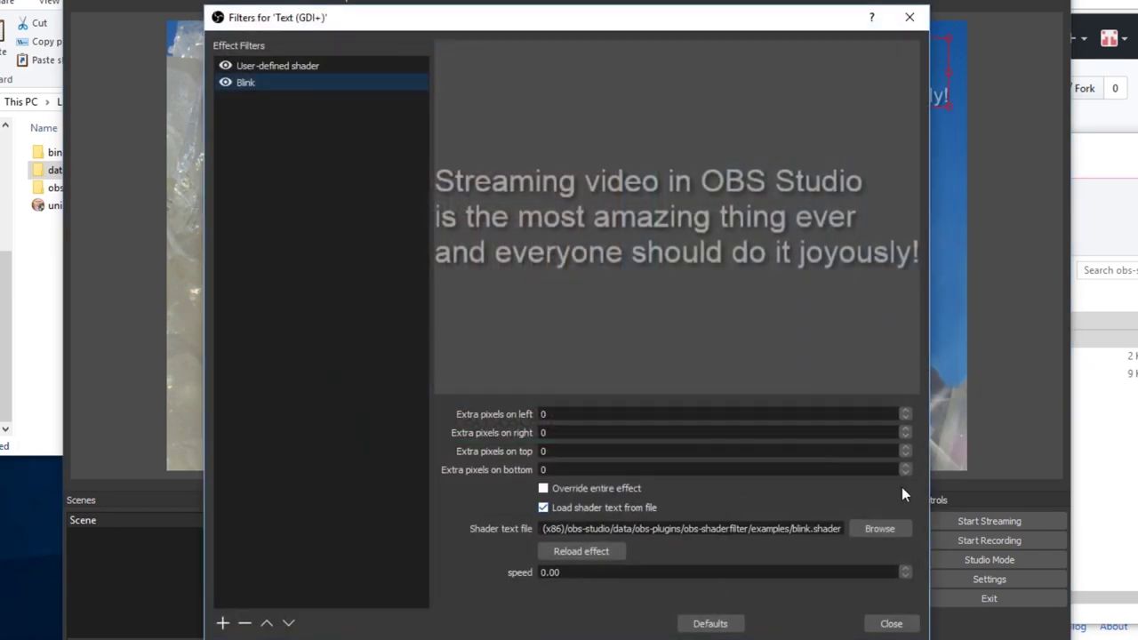
{"action": "left_click", "coordinate": [905, 569]}
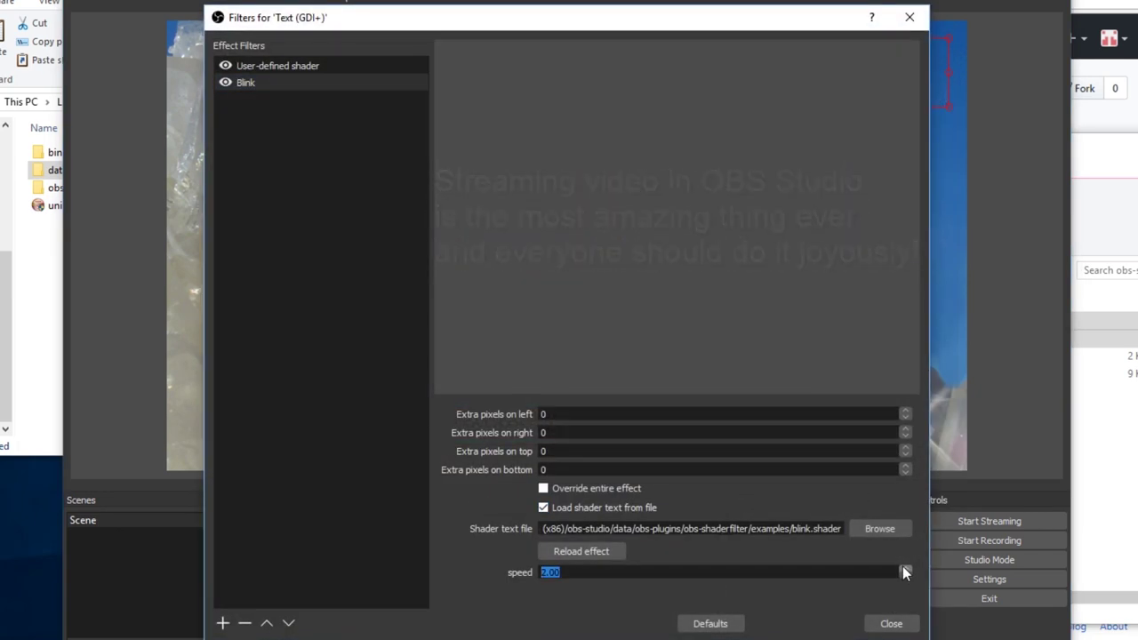
{"action": "left_click", "coordinate": [891, 623]}
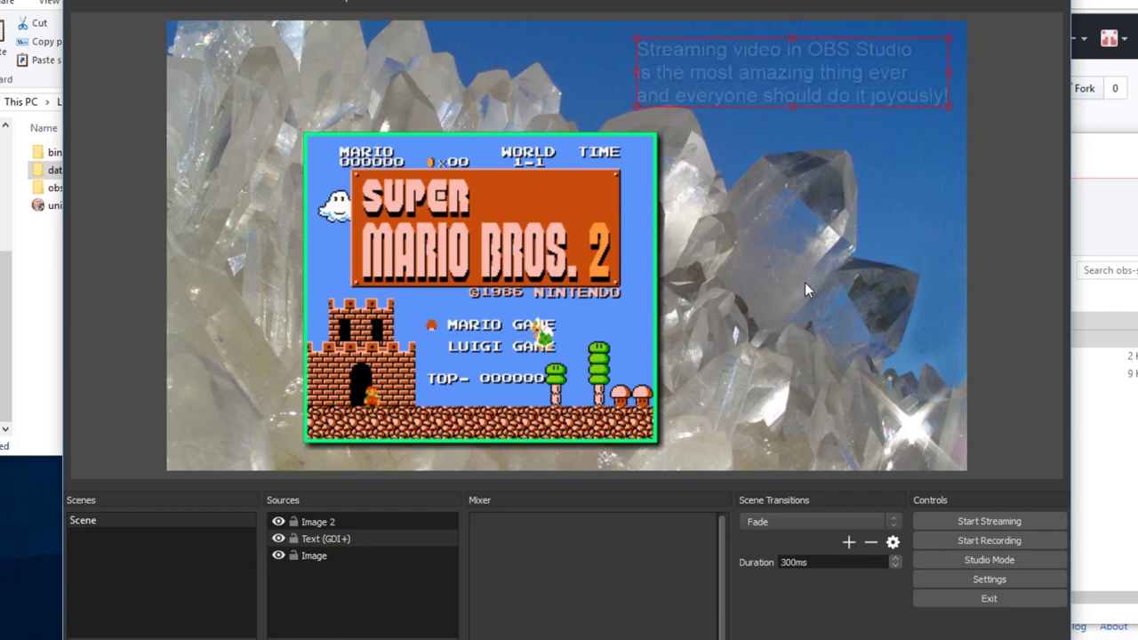
Add a third user-defined shader filter to the text, named Pulse
{"action": "left_click", "coordinate": [1004, 115]}
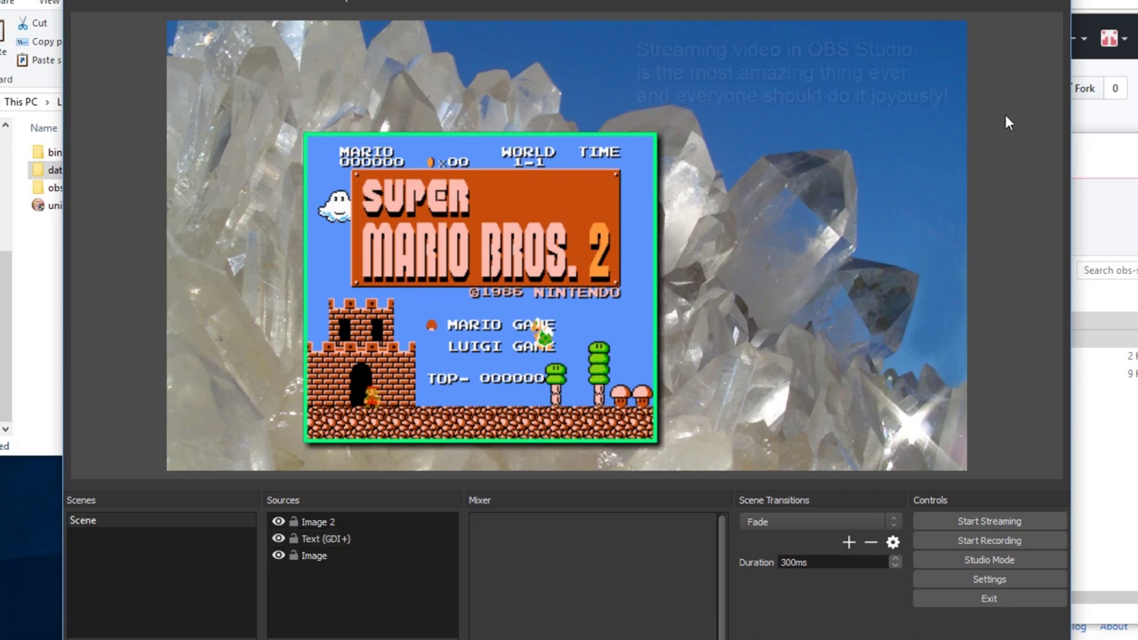
{"action": "left_click", "coordinate": [840, 77]}
{"action": "right_click", "coordinate": [840, 78]}
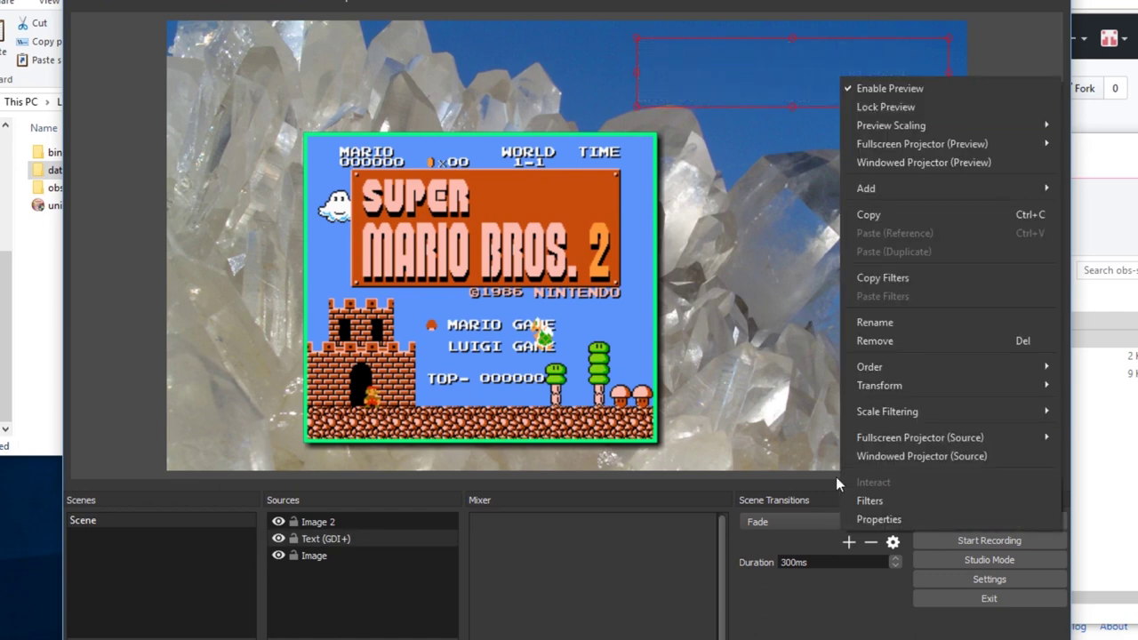
{"action": "left_click", "coordinate": [866, 502]}
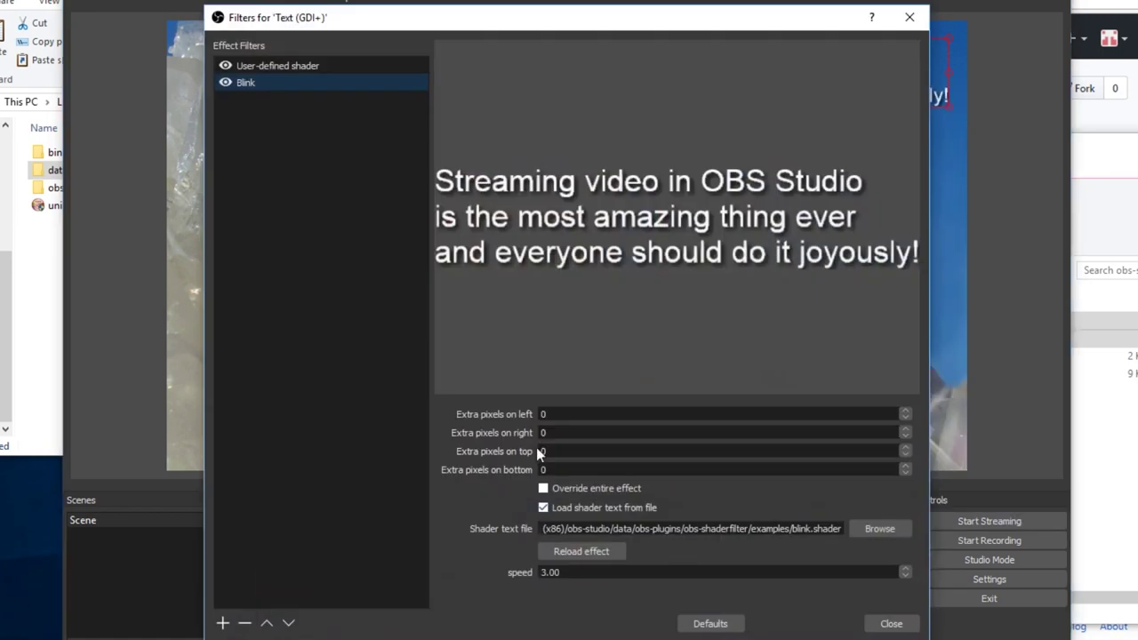
{"action": "left_click", "coordinate": [223, 623]}
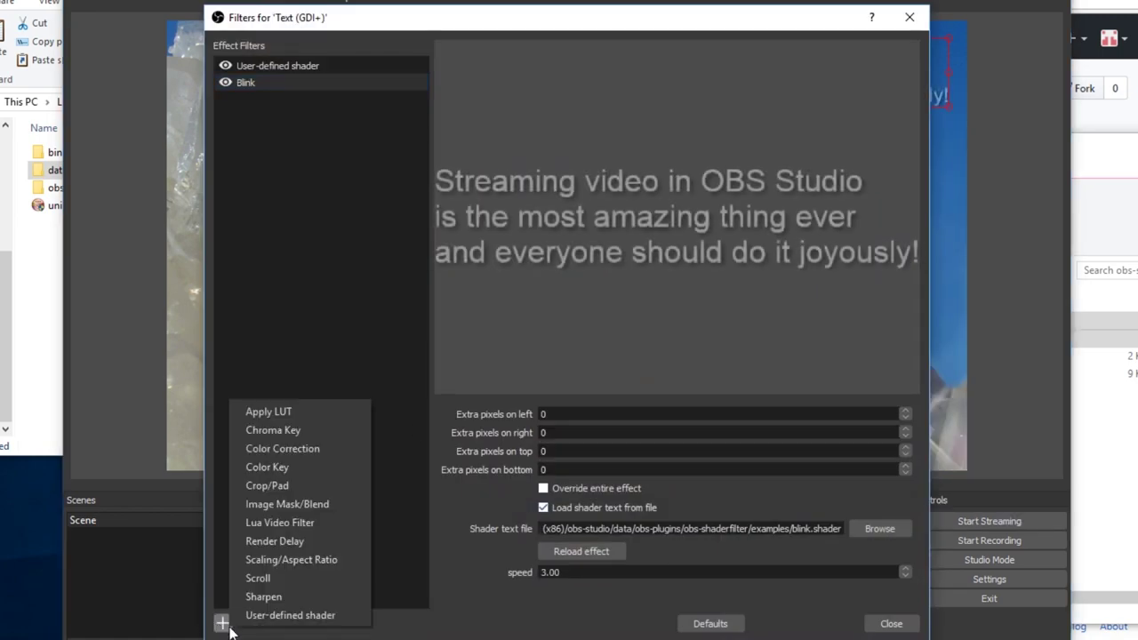
{"action": "left_click", "coordinate": [293, 614]}
{"action": "left_click", "coordinate": [525, 357]}
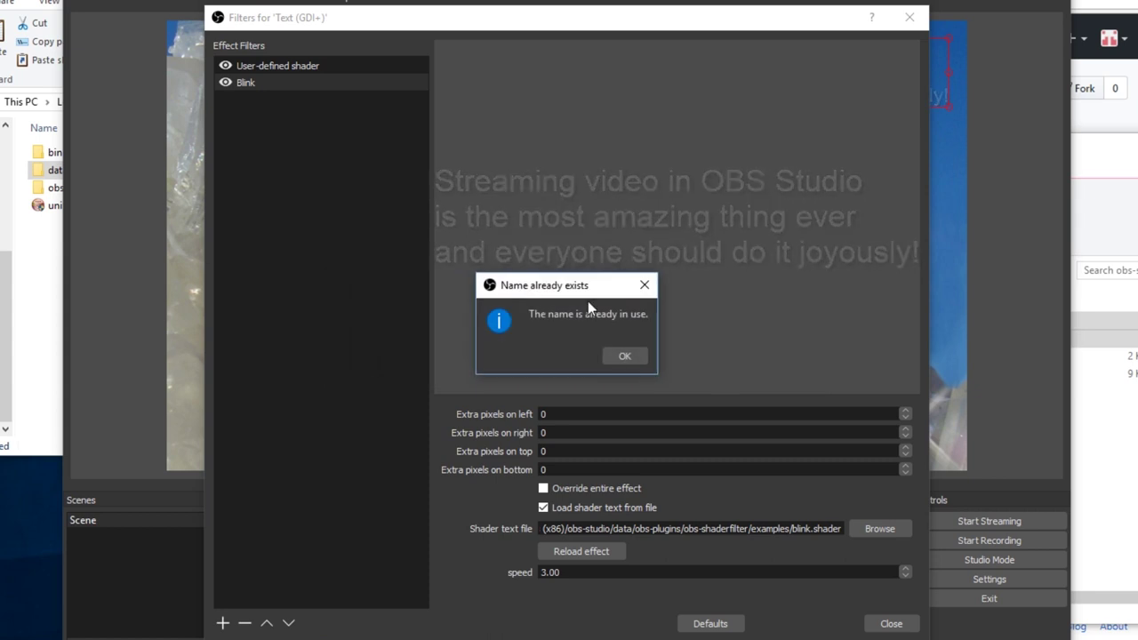
{"action": "left_click", "coordinate": [625, 357]}
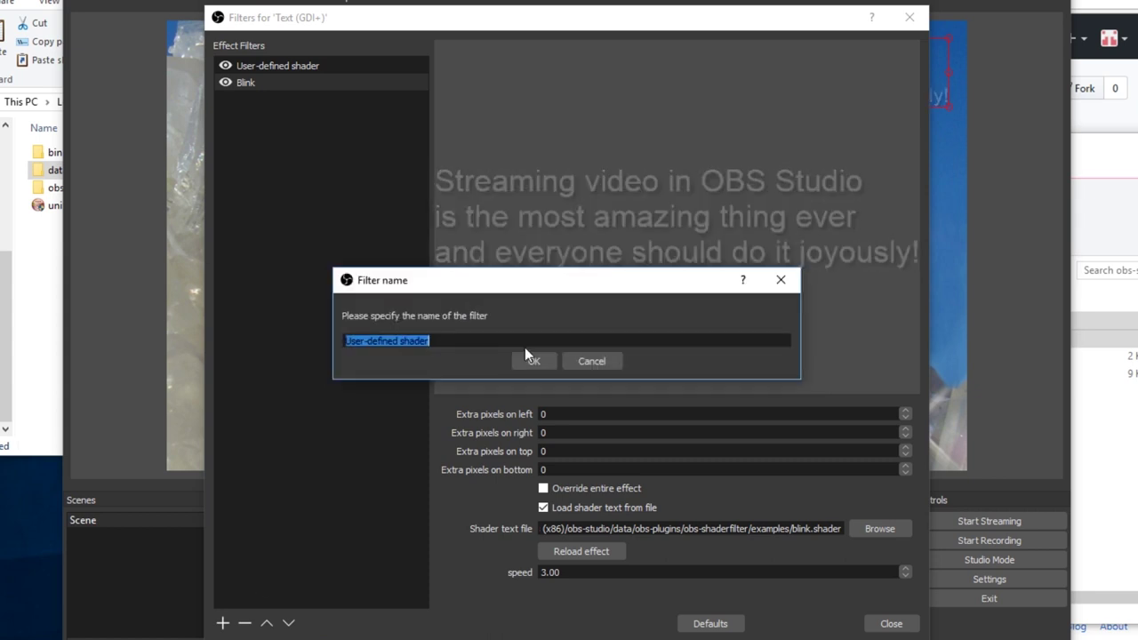
{"action": "type", "text": "Pulse"}
{"action": "key", "text": "Return"}
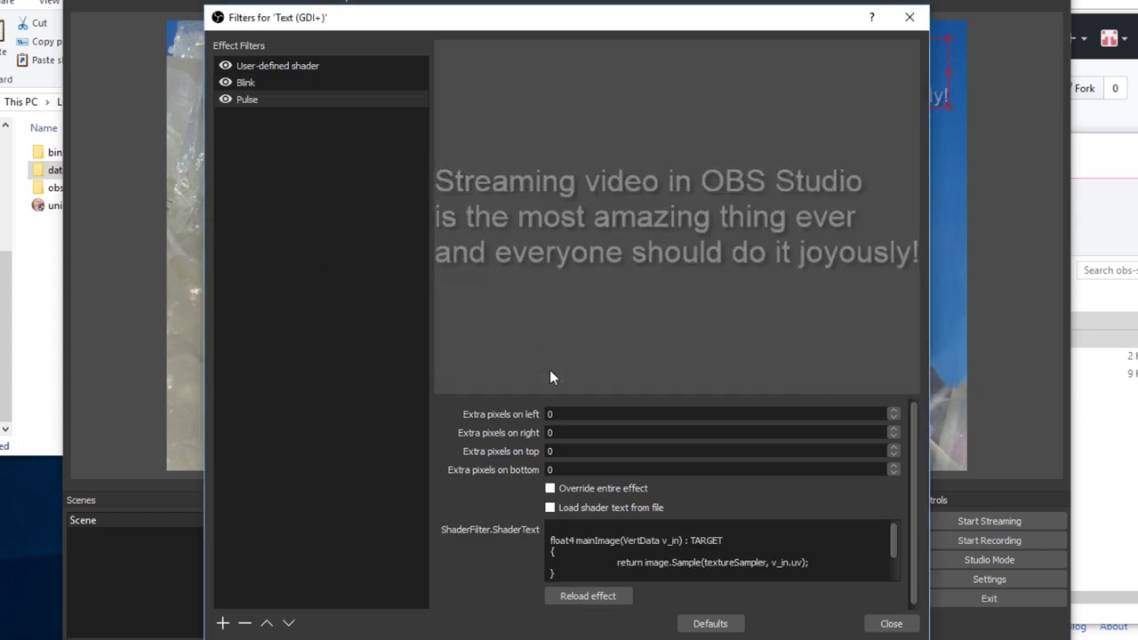
Make the Pulse filter override the entire effect, loading pulse.effect from file
{"action": "left_click", "coordinate": [550, 489]}
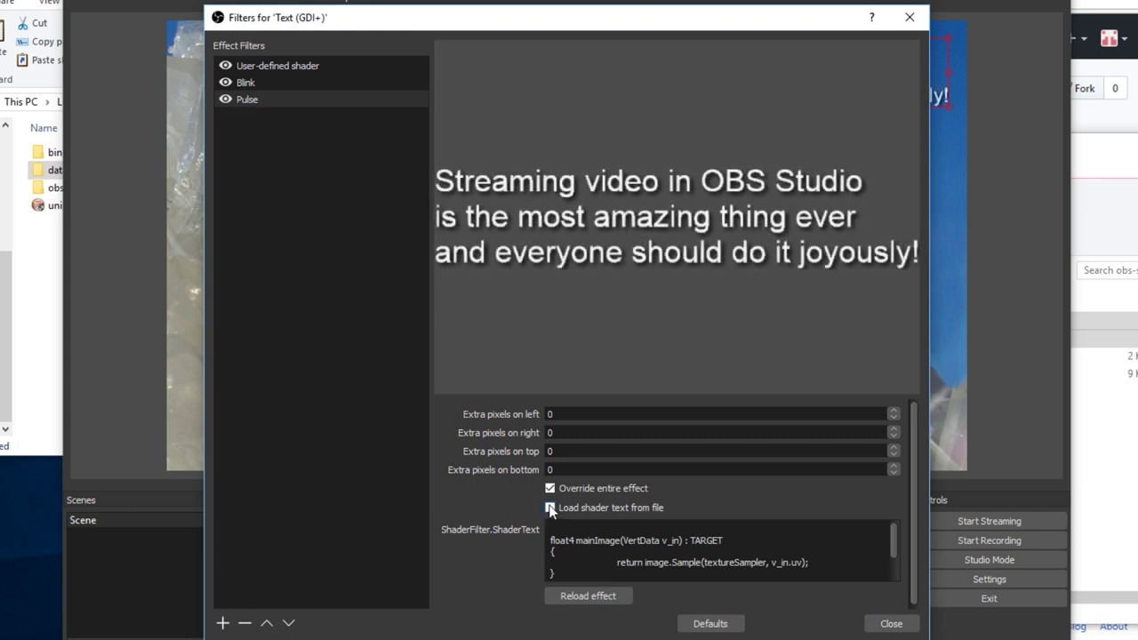
{"action": "left_click", "coordinate": [550, 508]}
{"action": "left_click", "coordinate": [871, 527]}
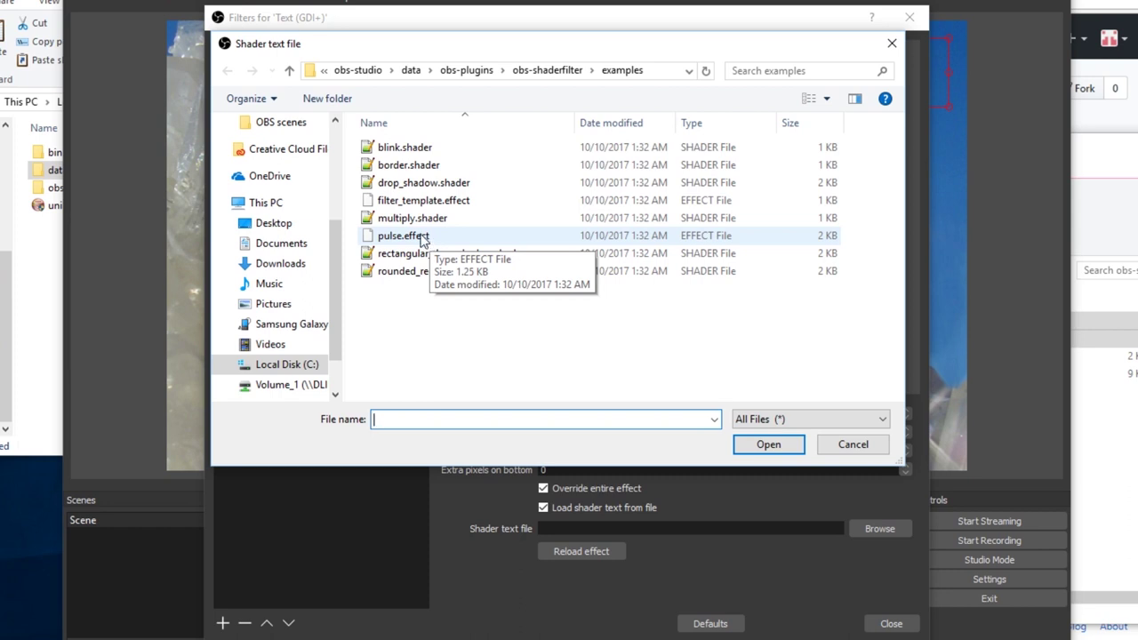
{"action": "double_click", "coordinate": [423, 240]}
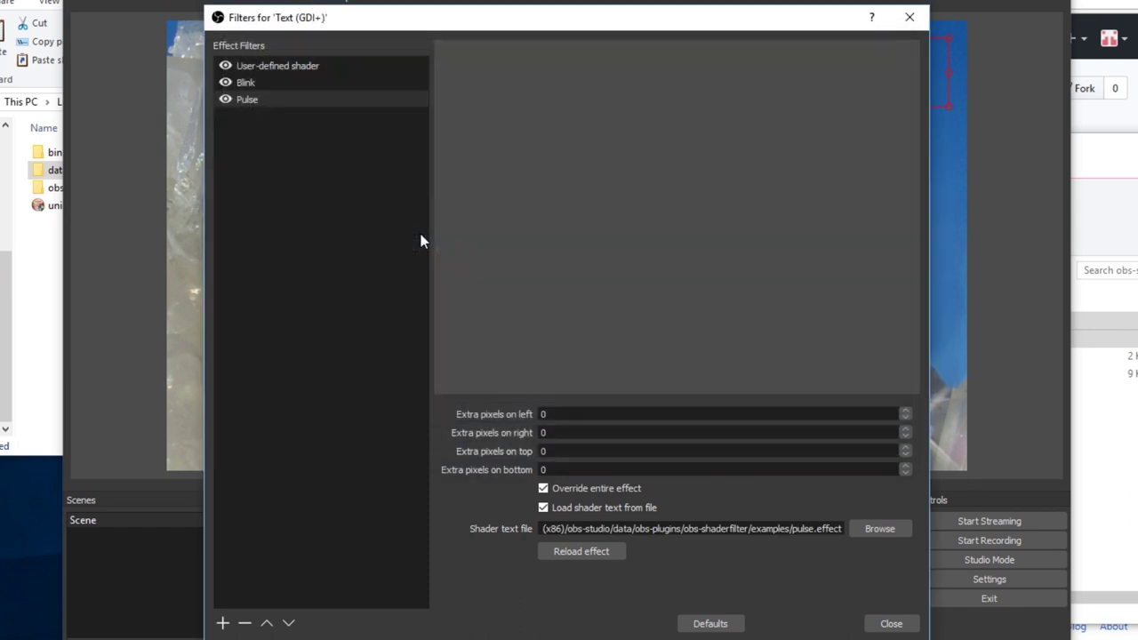
{"action": "left_click", "coordinate": [889, 625]}
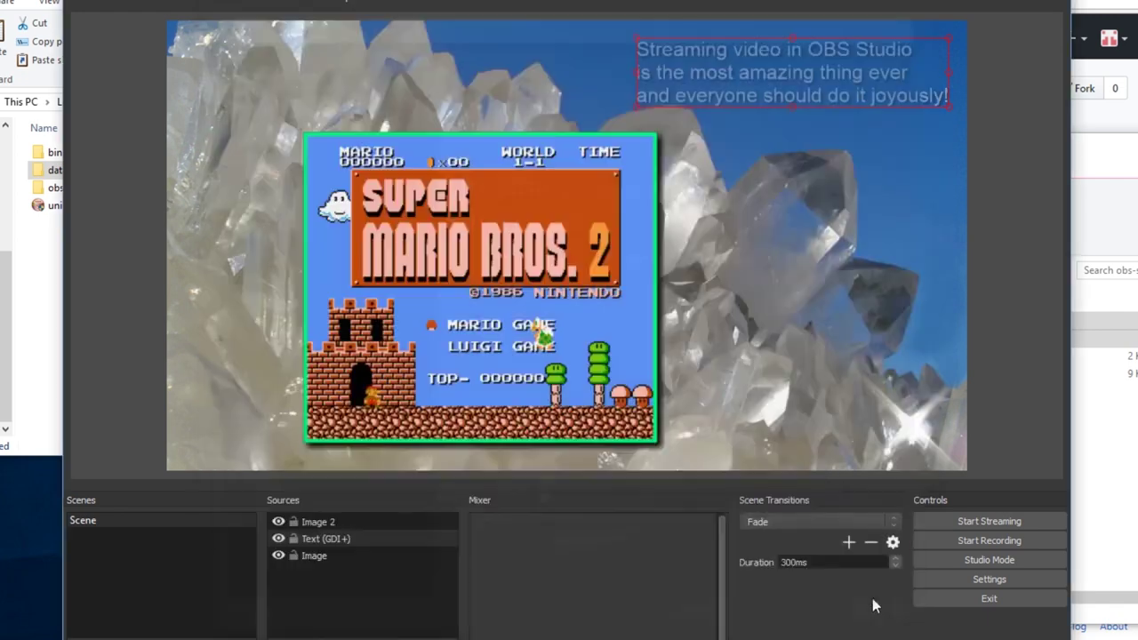
Set the Pulse filter's speed to 1.00 and max_growth_pixels to 14.00
{"action": "right_click", "coordinate": [776, 83]}
{"action": "left_click", "coordinate": [851, 507]}
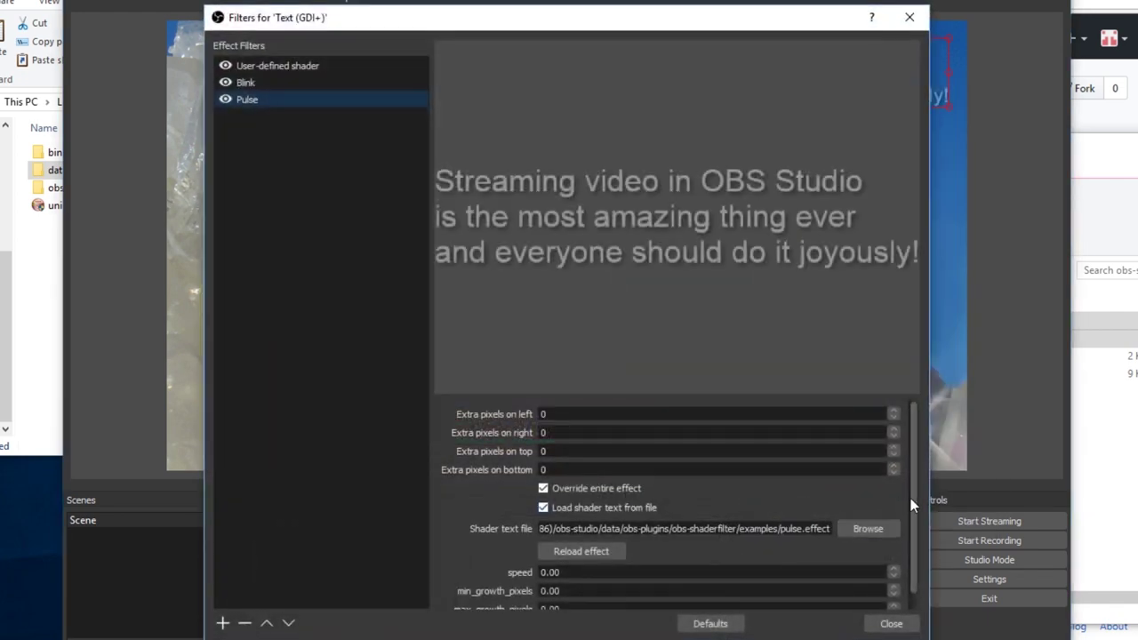
{"action": "left_click", "coordinate": [893, 568]}
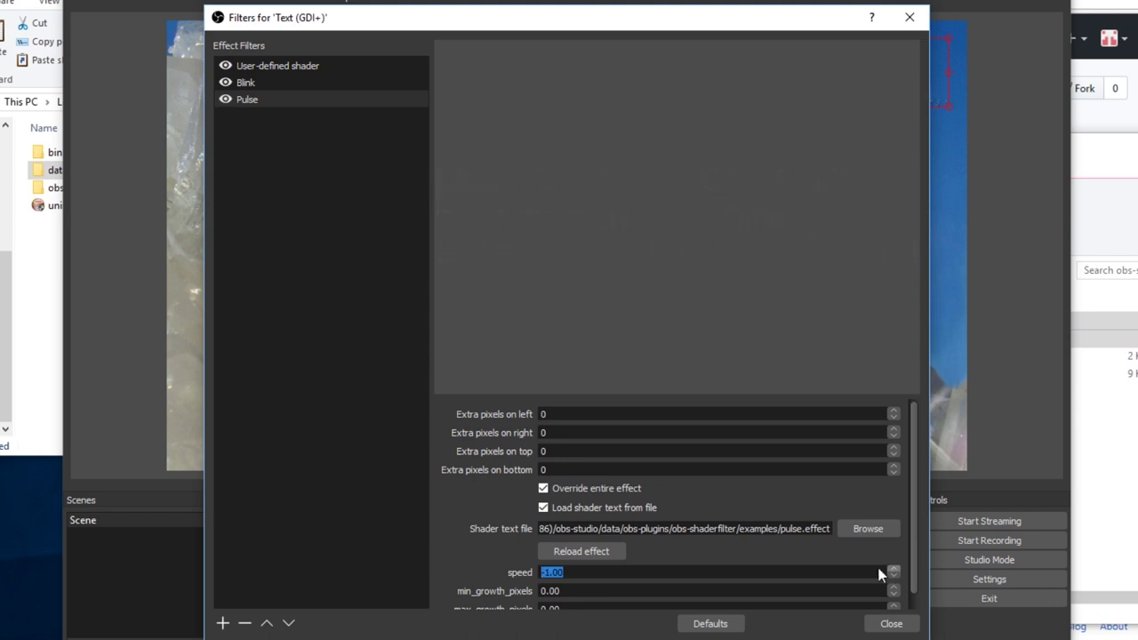
{"action": "scroll", "coordinate": [895, 575], "scroll_direction": "down", "scroll_amount": 4}
{"action": "scroll", "coordinate": [895, 571], "scroll_direction": "down", "scroll_amount": 1}
{"action": "scroll", "coordinate": [483, 529], "scroll_direction": "down", "scroll_amount": 1}
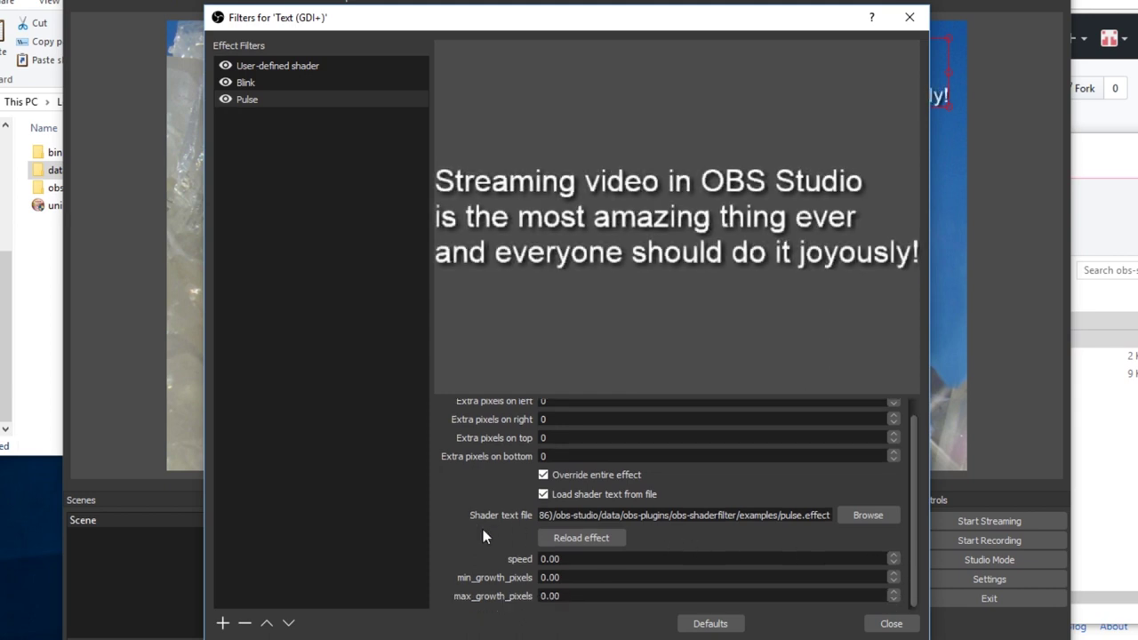
{"action": "left_click", "coordinate": [895, 592]}
{"action": "scroll", "coordinate": [896, 592], "scroll_direction": "up", "scroll_amount": 11}
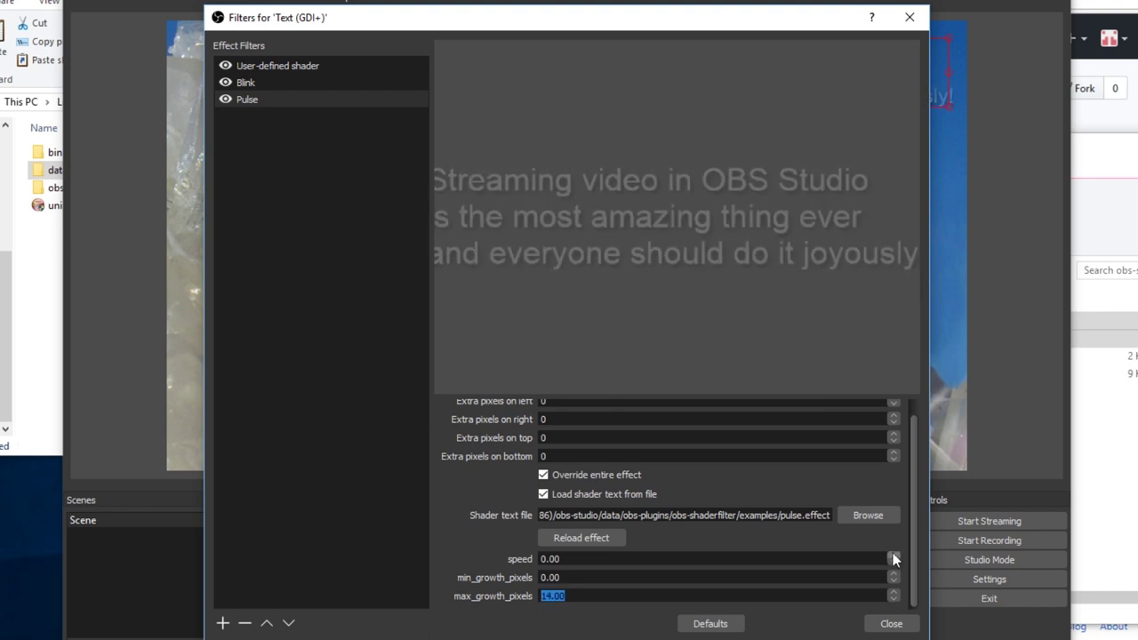
{"action": "left_click", "coordinate": [894, 554]}
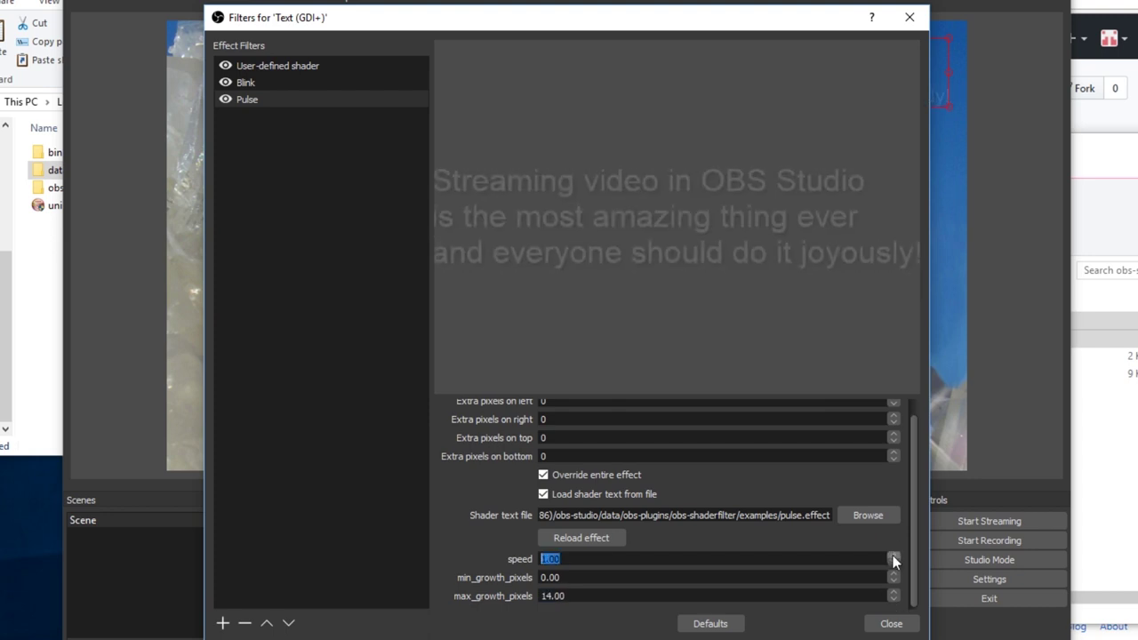
{"action": "left_click", "coordinate": [880, 625]}
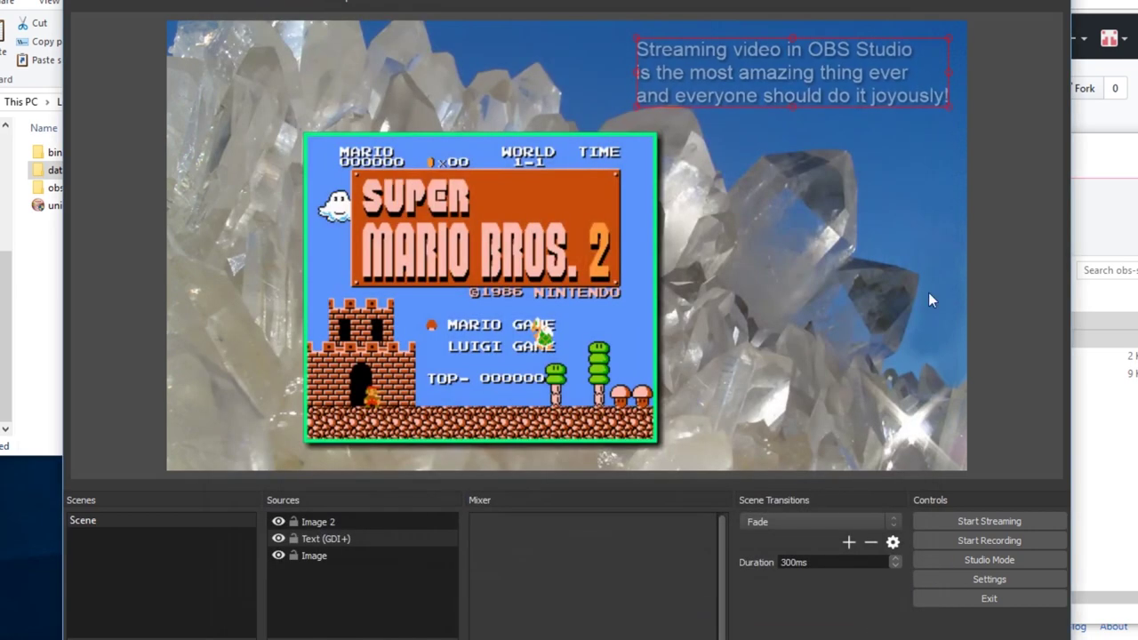
Deselect the caption and open the Sources panel's add-source menu
{"action": "left_click", "coordinate": [1025, 287]}
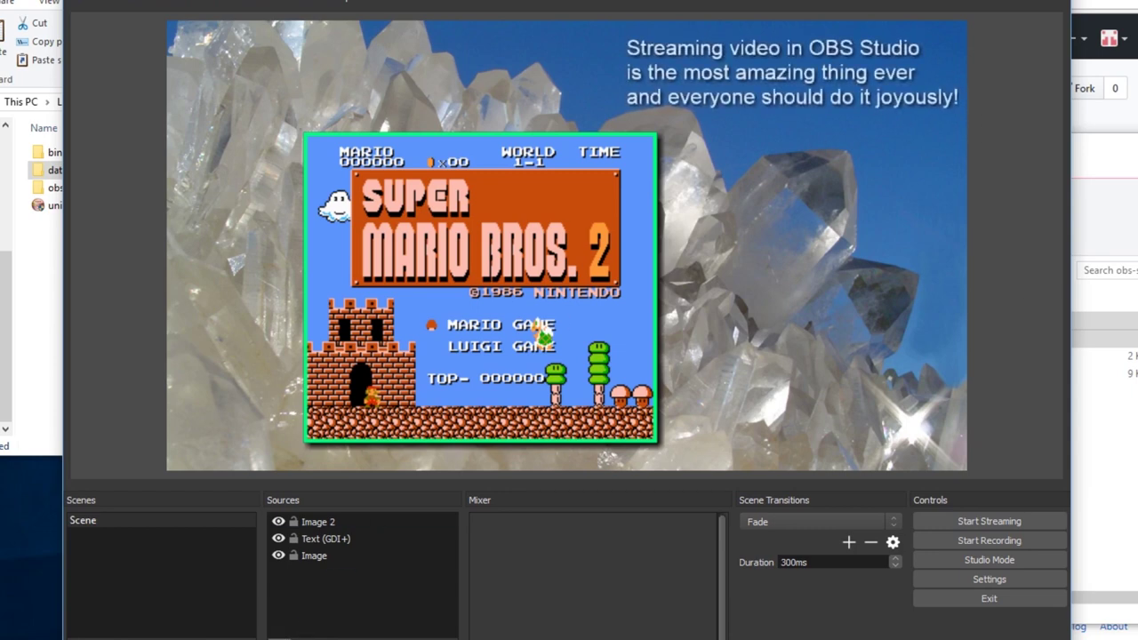
{"action": "left_click", "coordinate": [285, 631]}
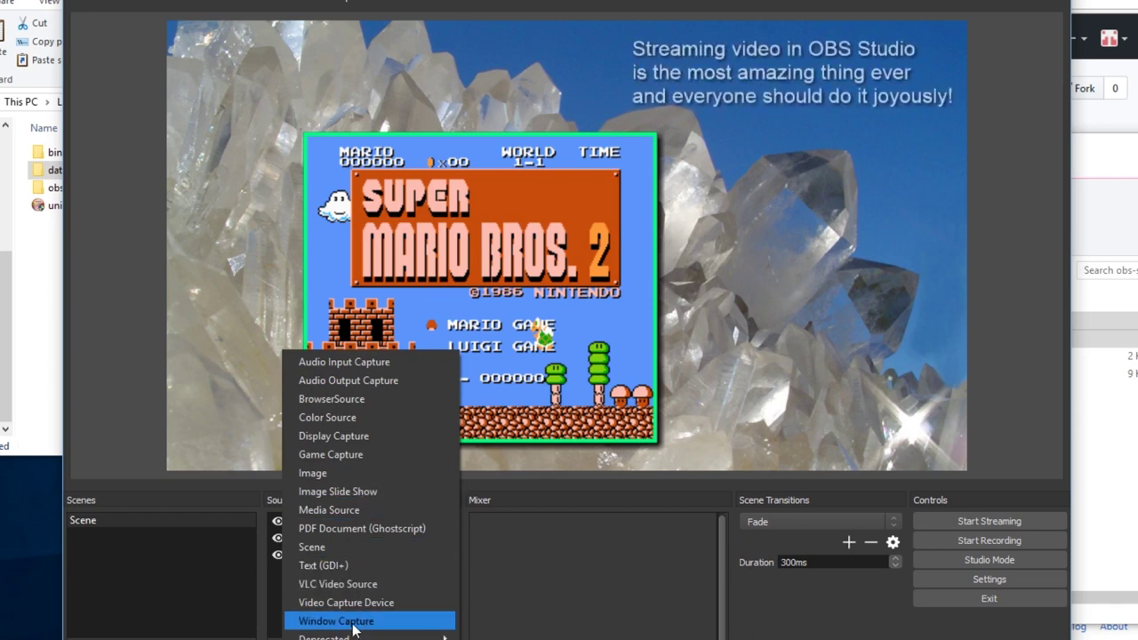
Create Image 3 from 'Super Mario Bros 2 icon.png' and place it at the scene's right side
{"action": "left_click", "coordinate": [318, 473]}
{"action": "left_click", "coordinate": [592, 438]}
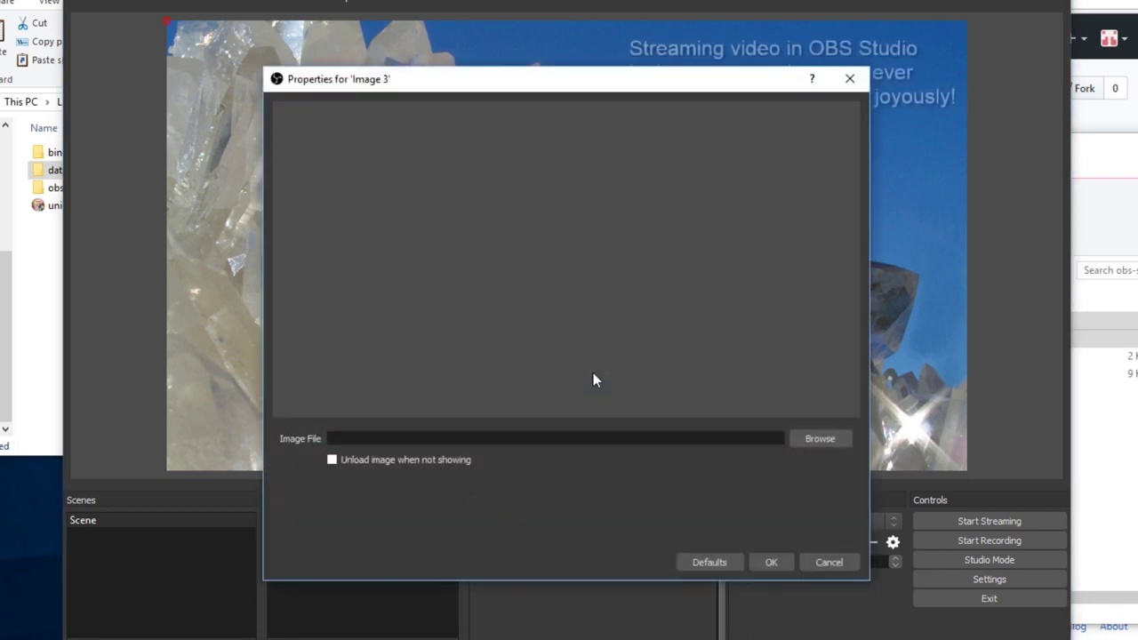
{"action": "left_click", "coordinate": [797, 437]}
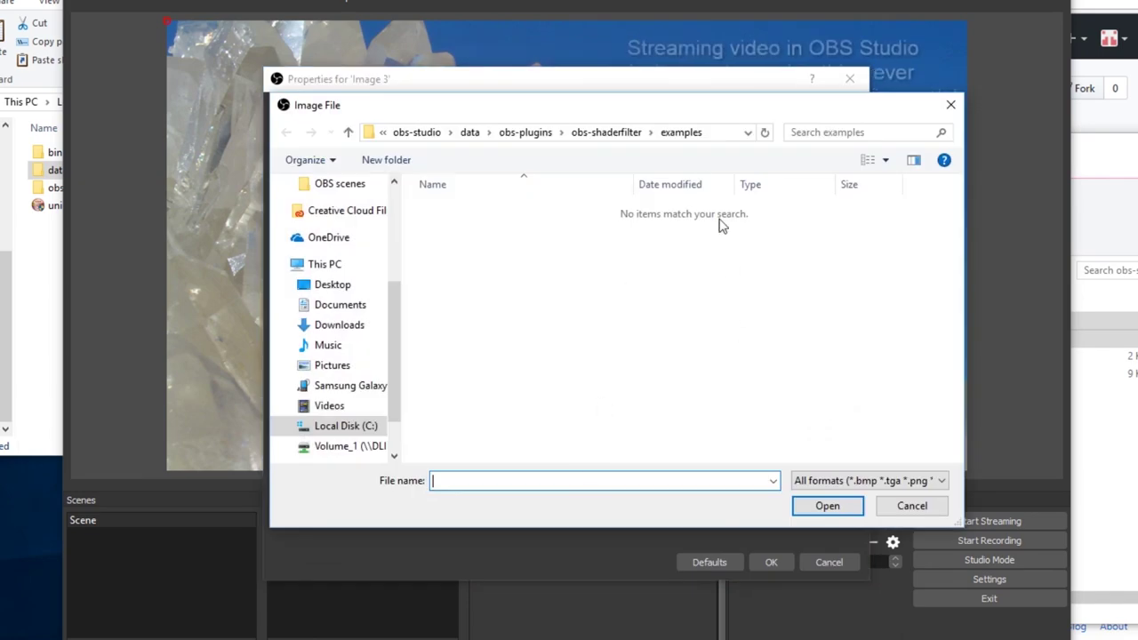
{"action": "left_click", "coordinate": [342, 197]}
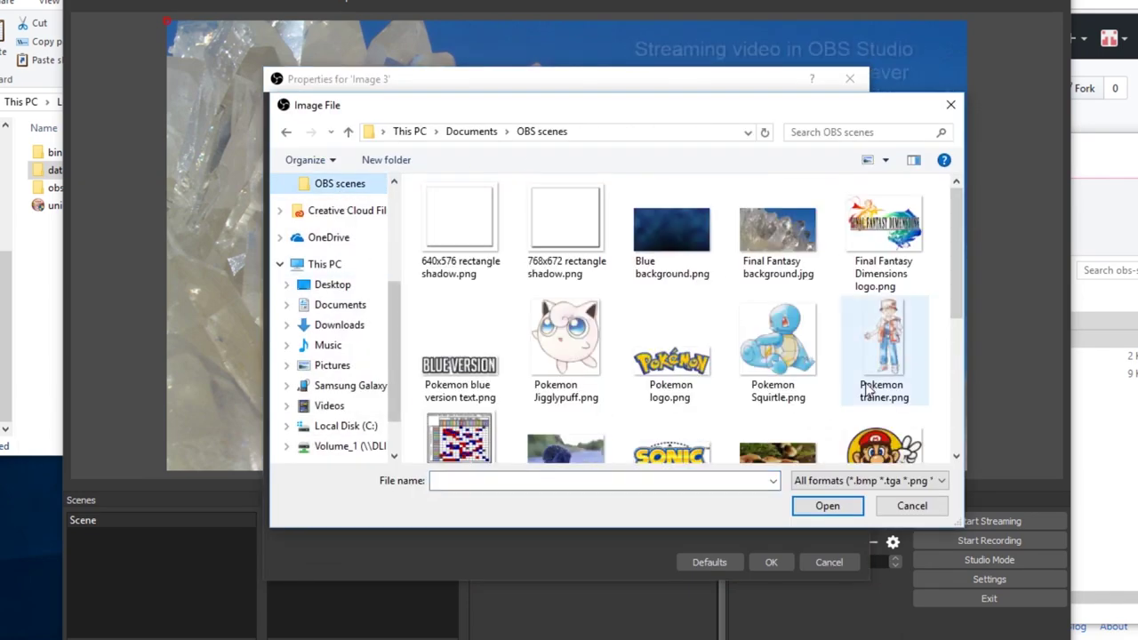
{"action": "left_click_drag", "start_coordinate": [954, 243], "coordinate": [959, 279]}
{"action": "double_click", "coordinate": [886, 366]}
{"action": "left_click", "coordinate": [768, 562]}
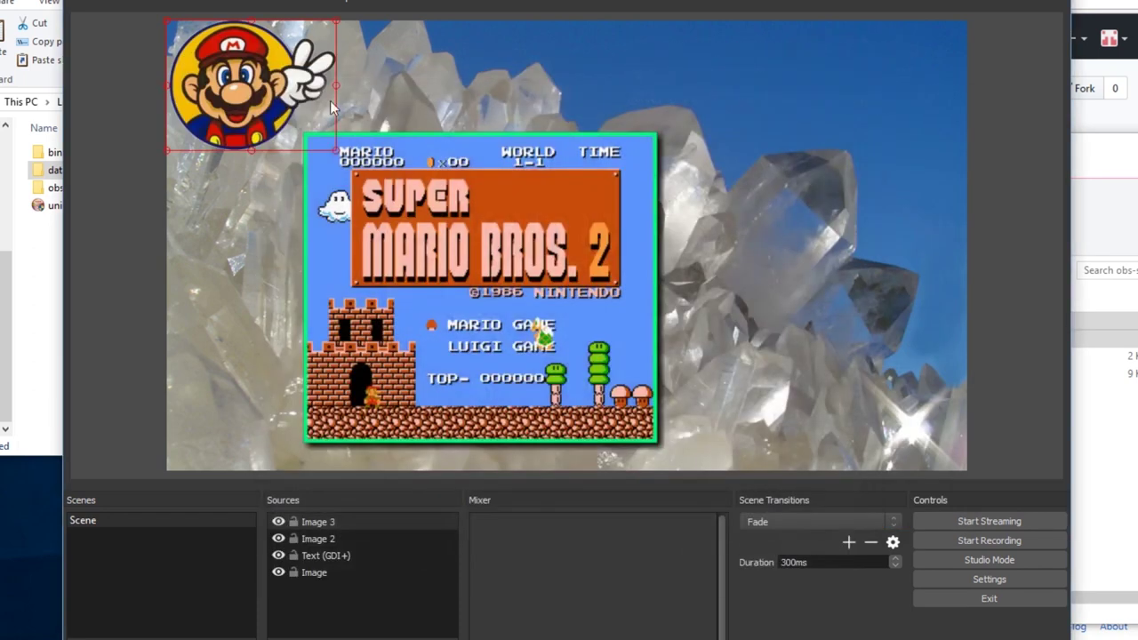
{"action": "left_click_drag", "start_coordinate": [244, 93], "coordinate": [860, 263]}
{"action": "right_click", "coordinate": [860, 264]}
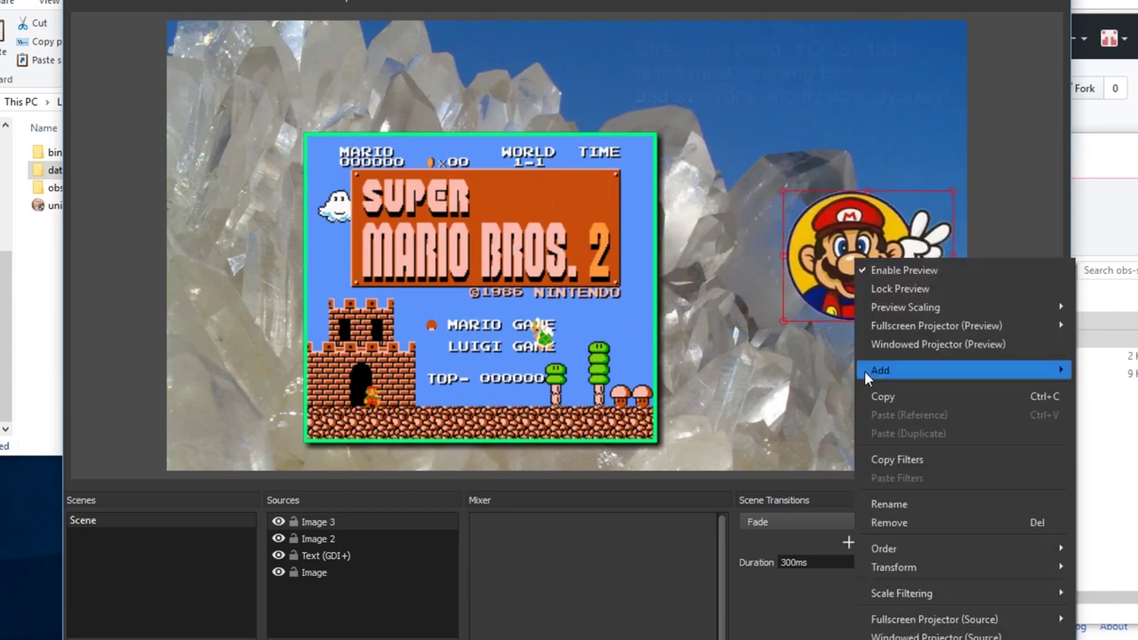
Add a User-defined shader filter to Image 3 with the default name
{"action": "left_click", "coordinate": [889, 637]}
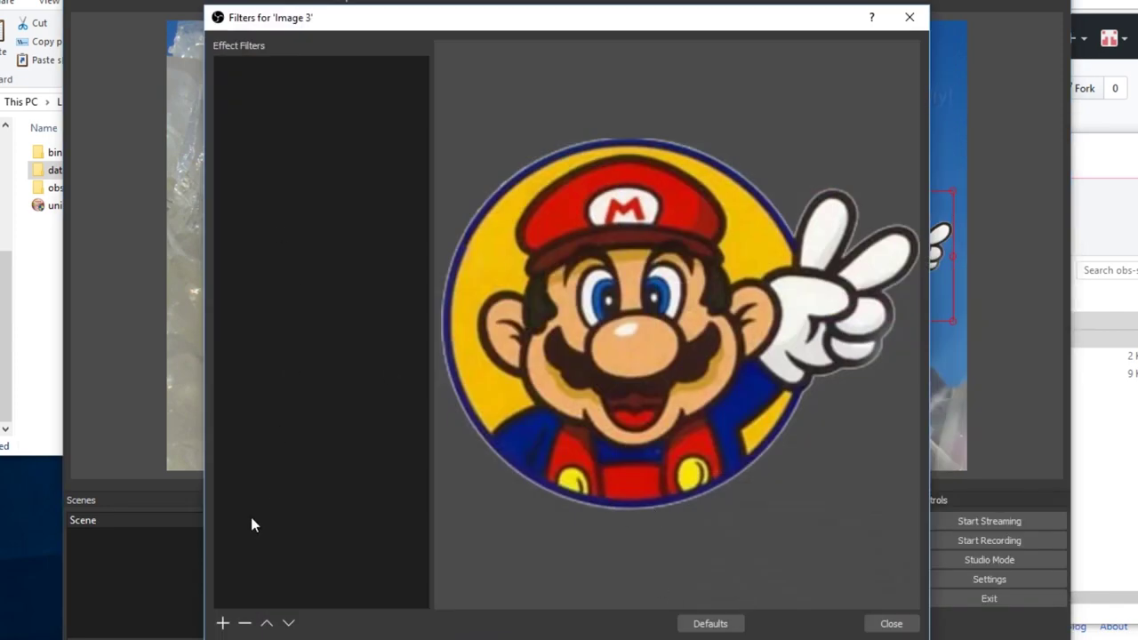
{"action": "left_click", "coordinate": [222, 623]}
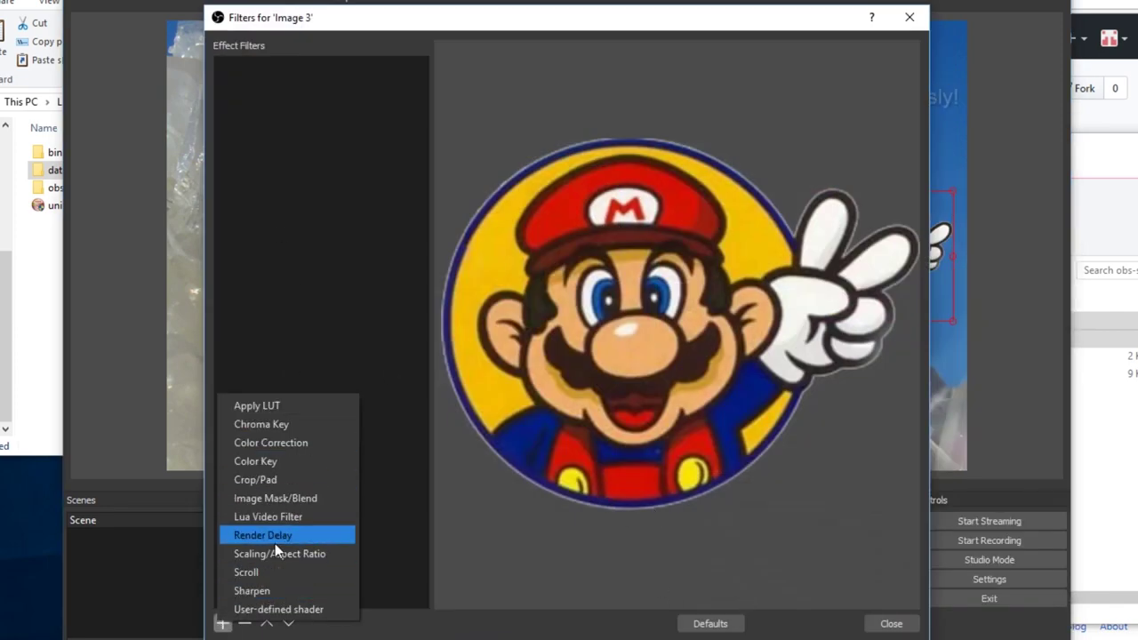
{"action": "left_click", "coordinate": [278, 609]}
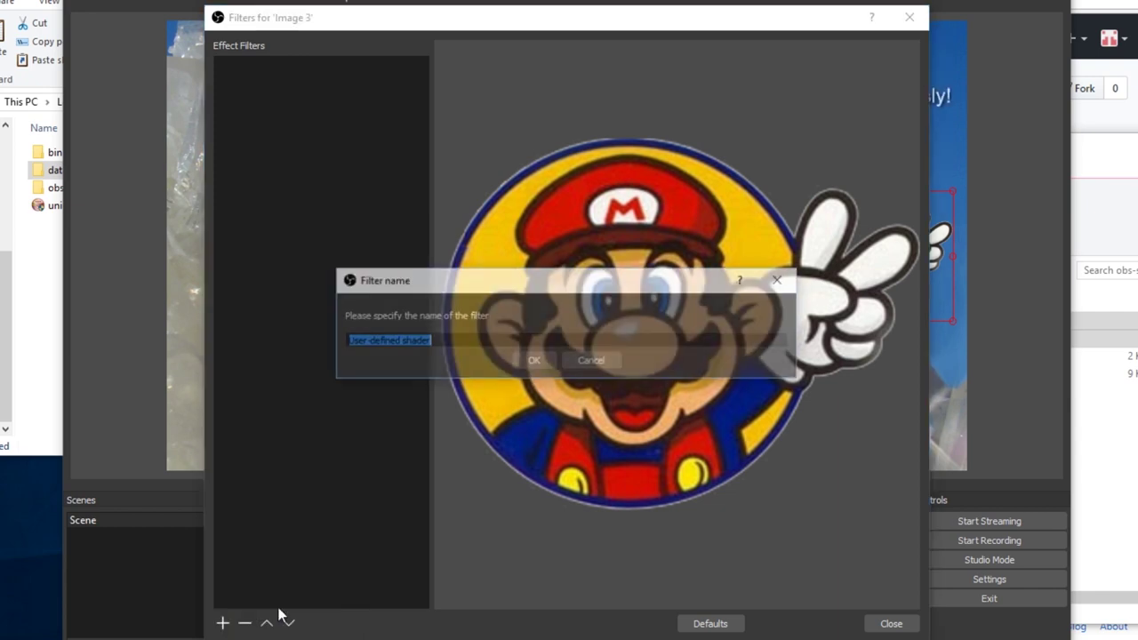
{"action": "left_click", "coordinate": [533, 361]}
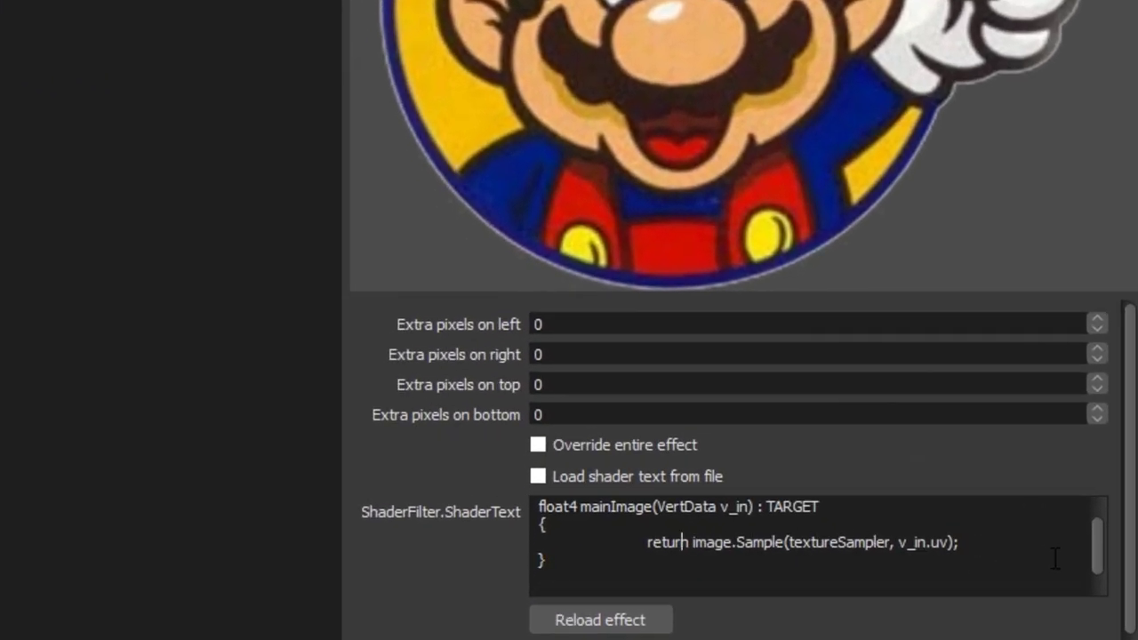
Rewrite ShaderText to store the sample in float4 color and return color.grab, then reload
{"action": "key", "text": "Return"}
{"action": "key", "text": "Tab"}
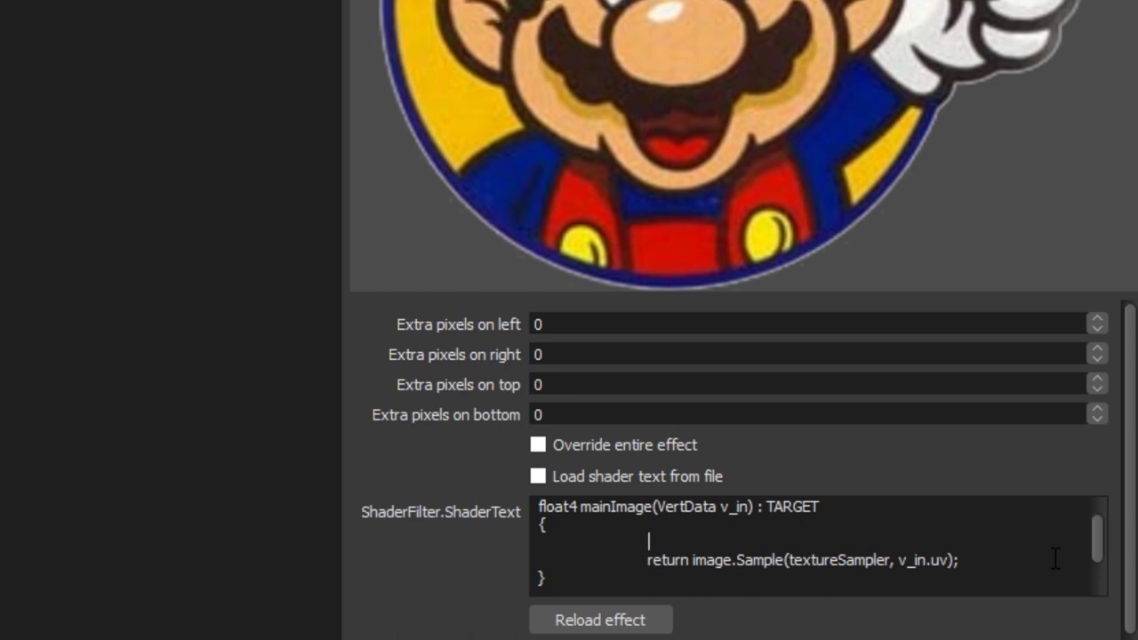
{"action": "key", "text": "Delete"}
{"action": "key", "text": "Delete"}
{"action": "key", "text": "Delete"}
{"action": "key", "text": "Delete"}
{"action": "key", "text": "Delete"}
{"action": "key", "text": "Delete"}
{"action": "key", "text": "Delete"}
{"action": "type", "text": "float4 color="}
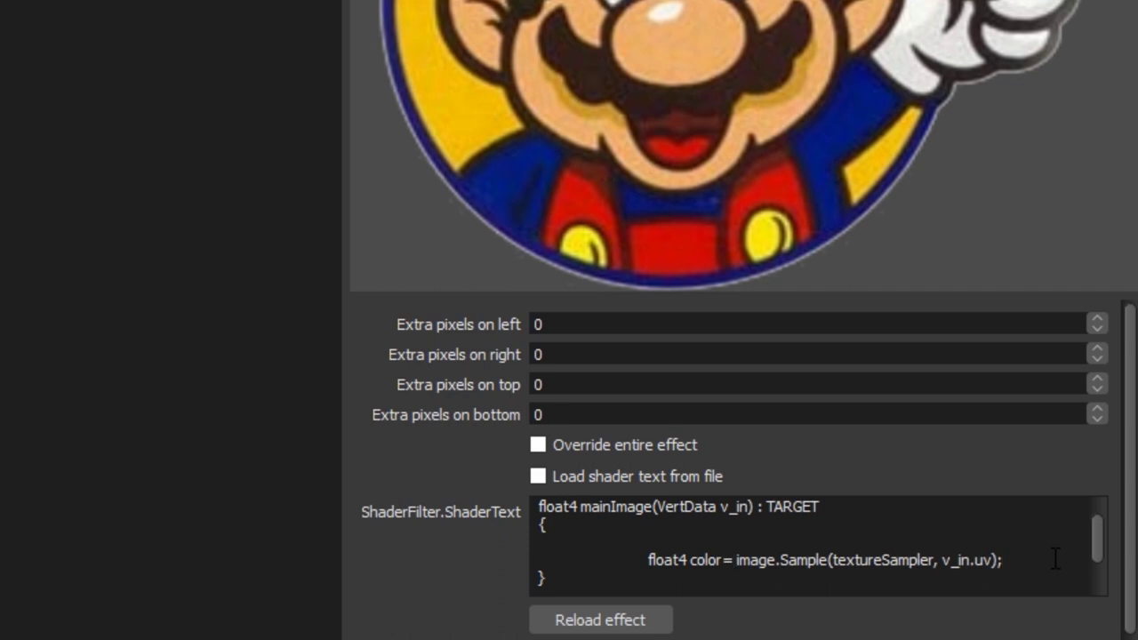
{"action": "key", "text": "Return"}
{"action": "type", "text": "return color."}
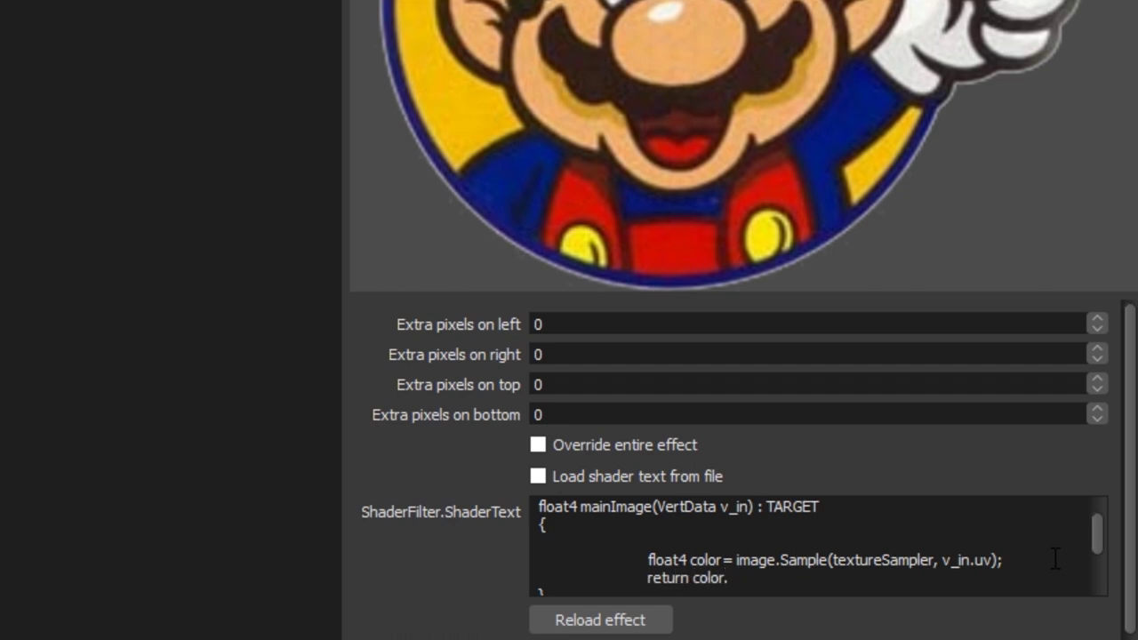
{"action": "type", "text": "grab;"}
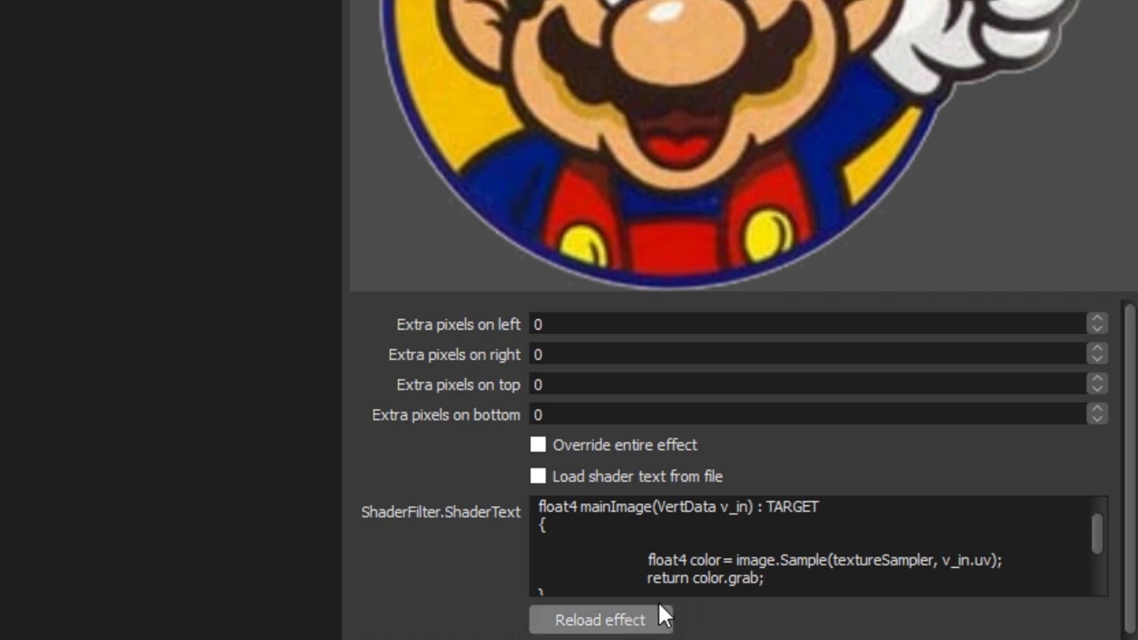
{"action": "left_click", "coordinate": [561, 624]}
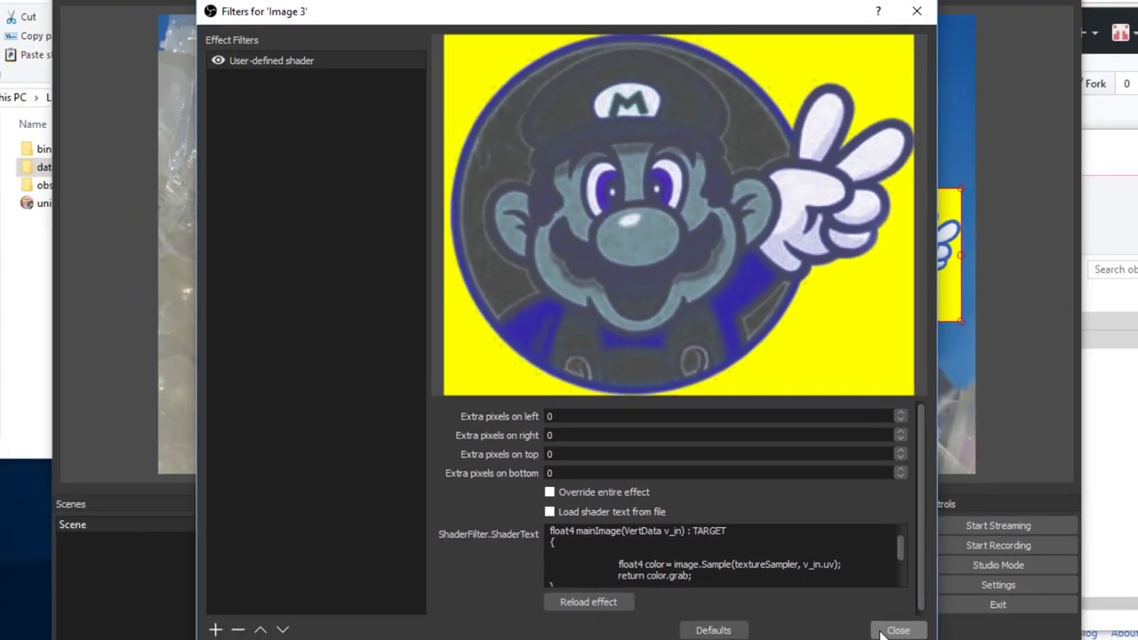
Close and reopen the Filters window for Image 3
{"action": "left_click", "coordinate": [888, 630]}
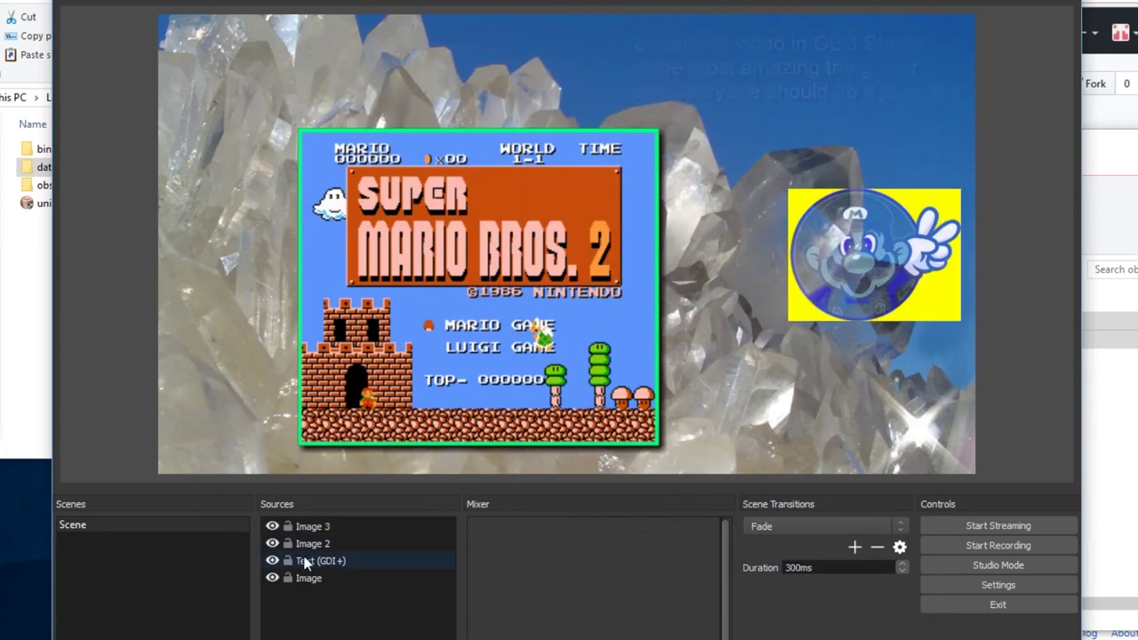
{"action": "left_click", "coordinate": [338, 524]}
{"action": "right_click", "coordinate": [338, 525]}
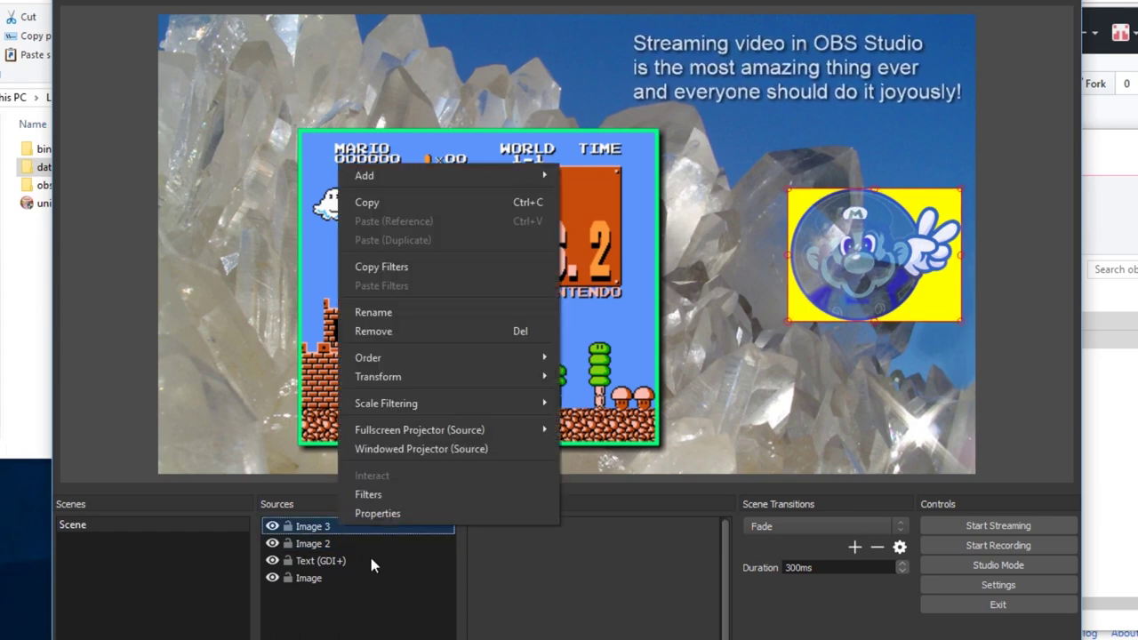
{"action": "left_click", "coordinate": [416, 500]}
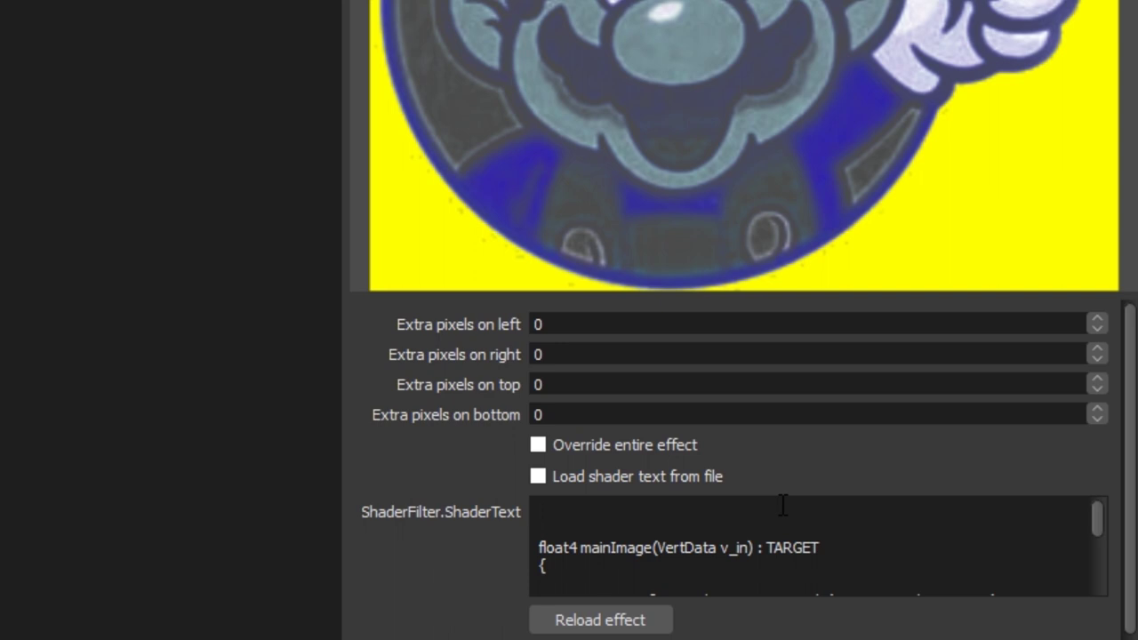
Declare 'uniform float4 other_color;' at the top of the shader and reload the effect
{"action": "type", "text": "uniform float4 other_colo"}
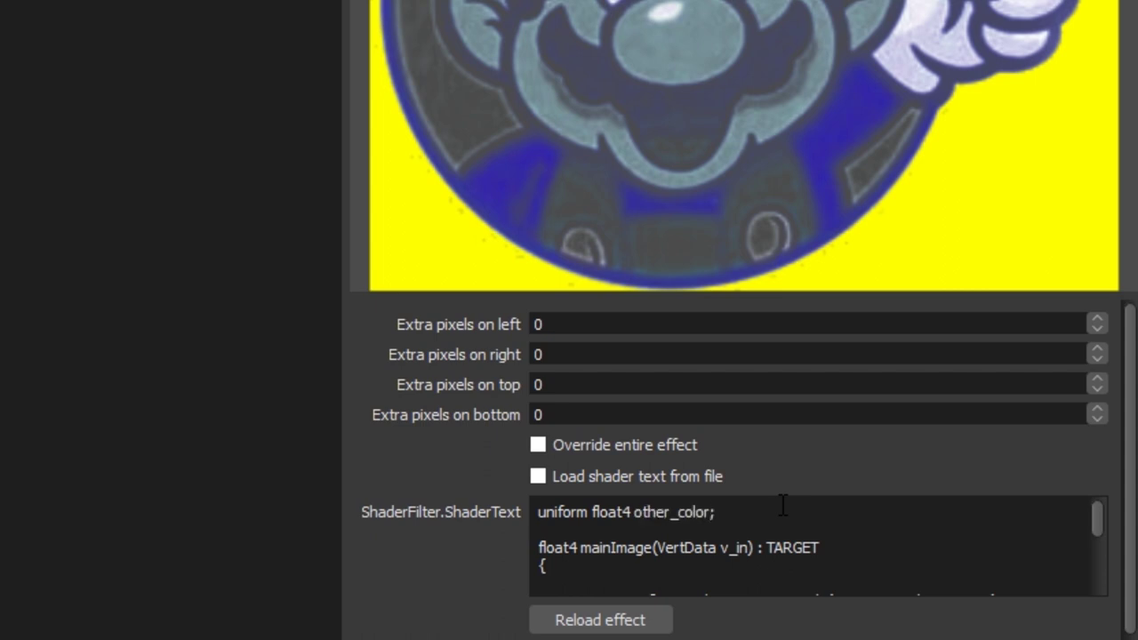
{"action": "type", "text": "r;"}
{"action": "scroll", "coordinate": [782, 504], "scroll_direction": "down", "scroll_amount": 2}
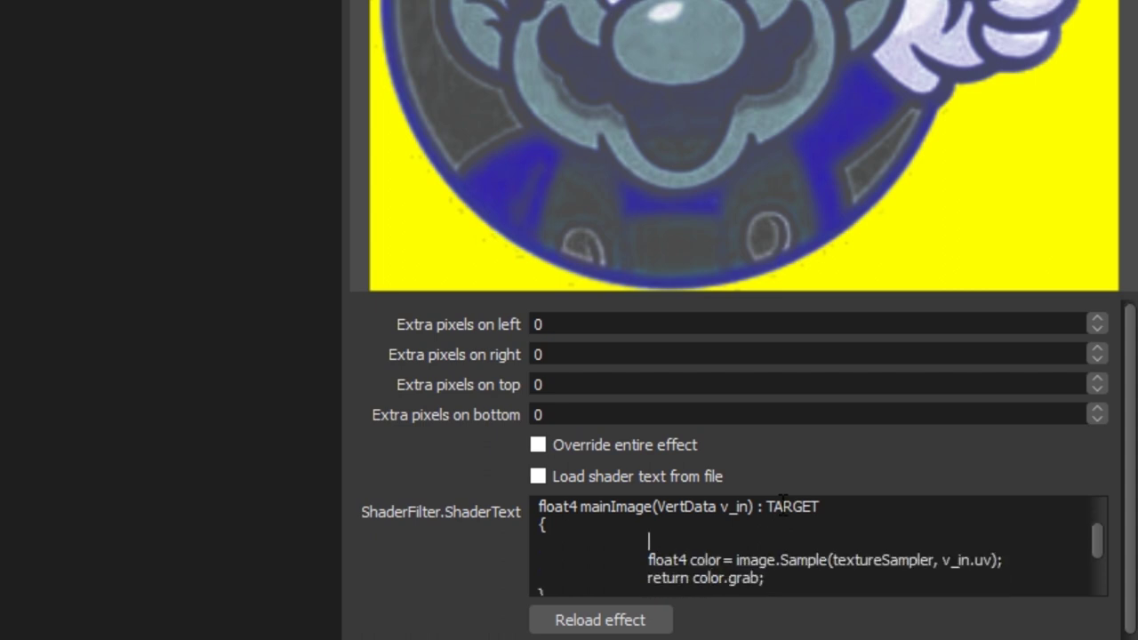
{"action": "left_click", "coordinate": [617, 622]}
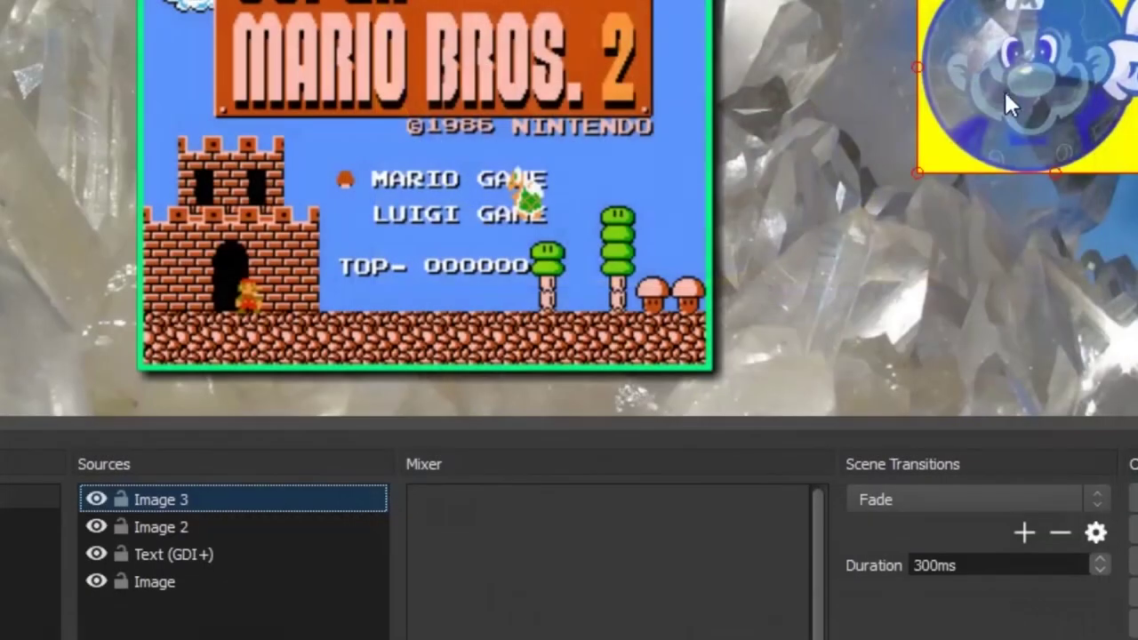
Change the shader's return value to color * other_color and reload the effect
{"action": "right_click", "coordinate": [1013, 91]}
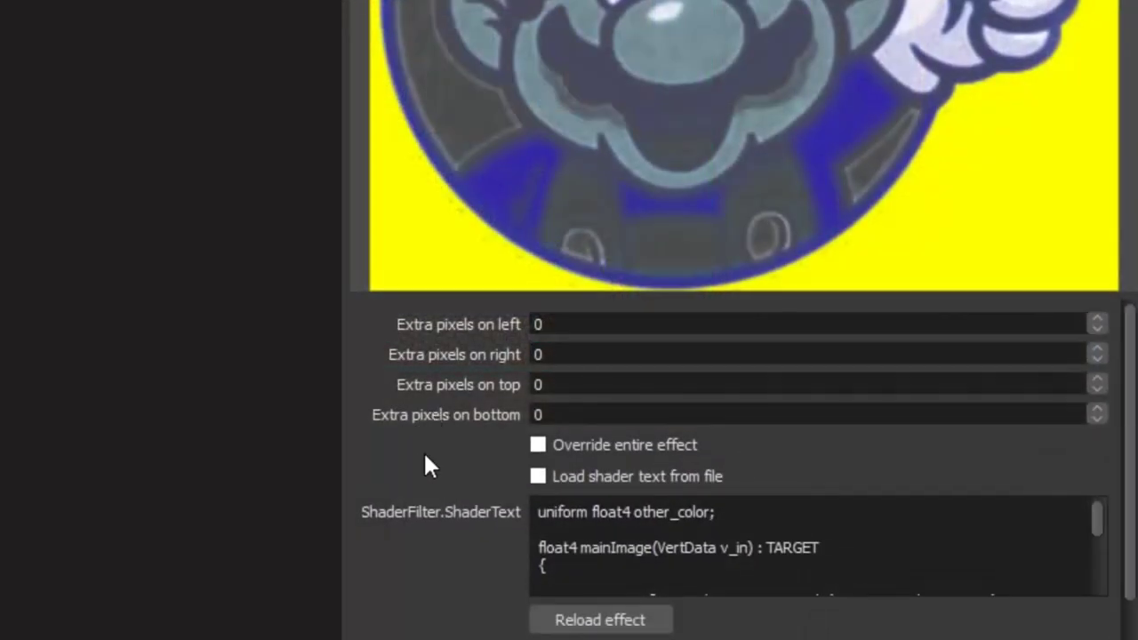
{"action": "scroll", "coordinate": [423, 449], "scroll_direction": "down", "scroll_amount": 1}
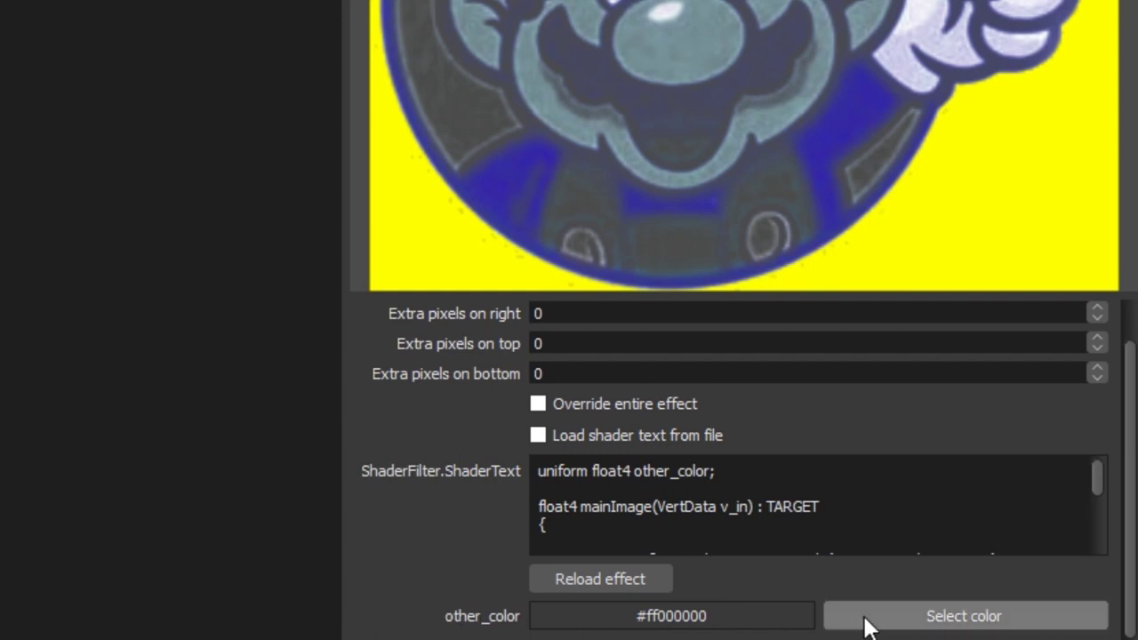
{"action": "scroll", "coordinate": [1000, 511], "scroll_direction": "down", "scroll_amount": 1}
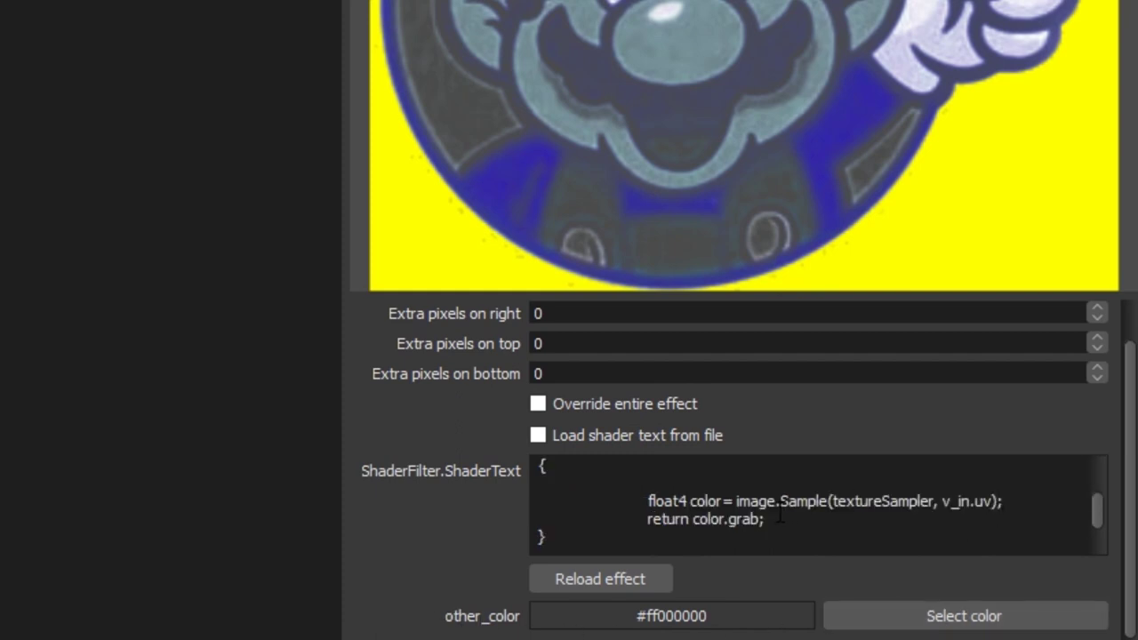
{"action": "key", "text": "BackSpace"}
{"action": "key", "text": "BackSpace"}
{"action": "key", "text": "BackSpace"}
{"action": "key", "text": "BackSpace"}
{"action": "key", "text": "BackSpace"}
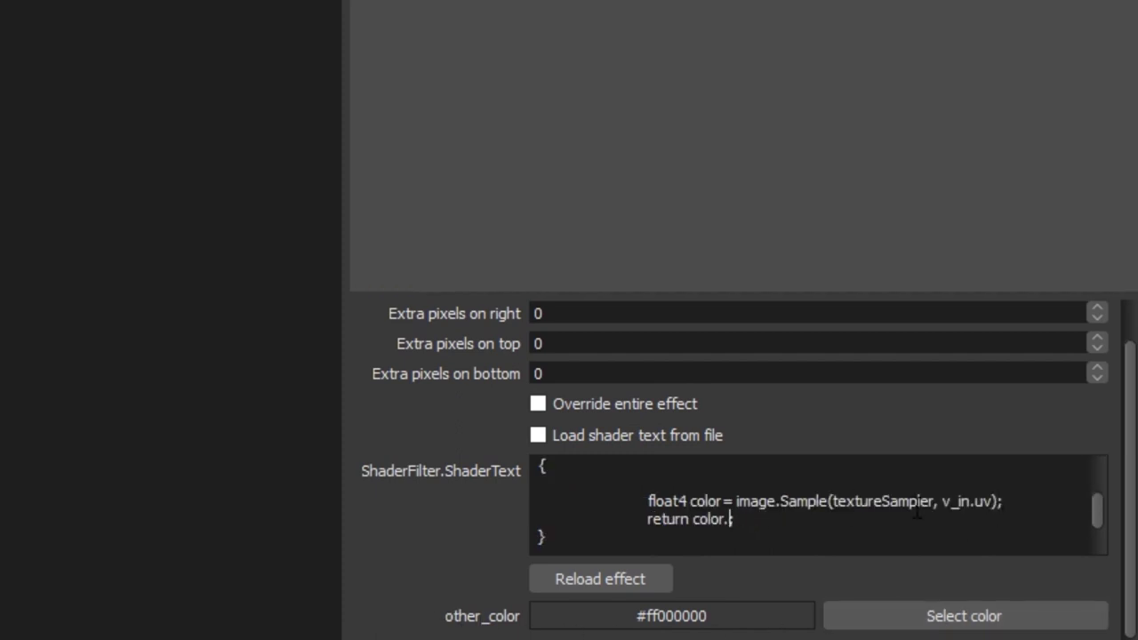
{"action": "type", "text": "* other_color"}
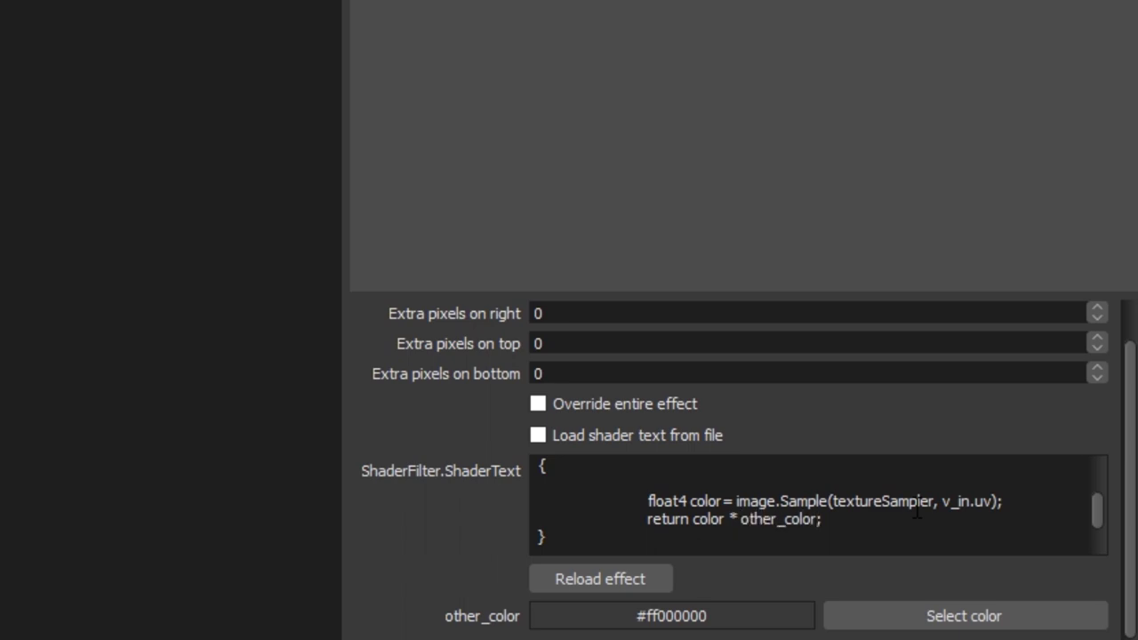
{"action": "left_click", "coordinate": [662, 578]}
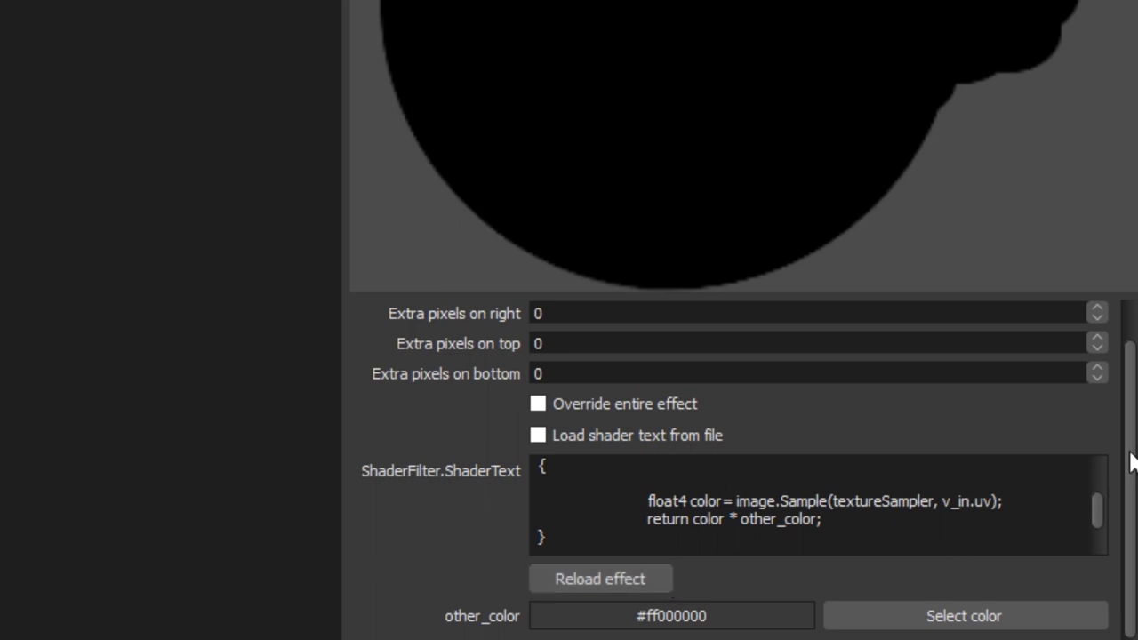
Set other_color to bright green (#55ff00), tinting the Mario logo green
{"action": "scroll", "coordinate": [1132, 400], "scroll_direction": "up", "scroll_amount": 1}
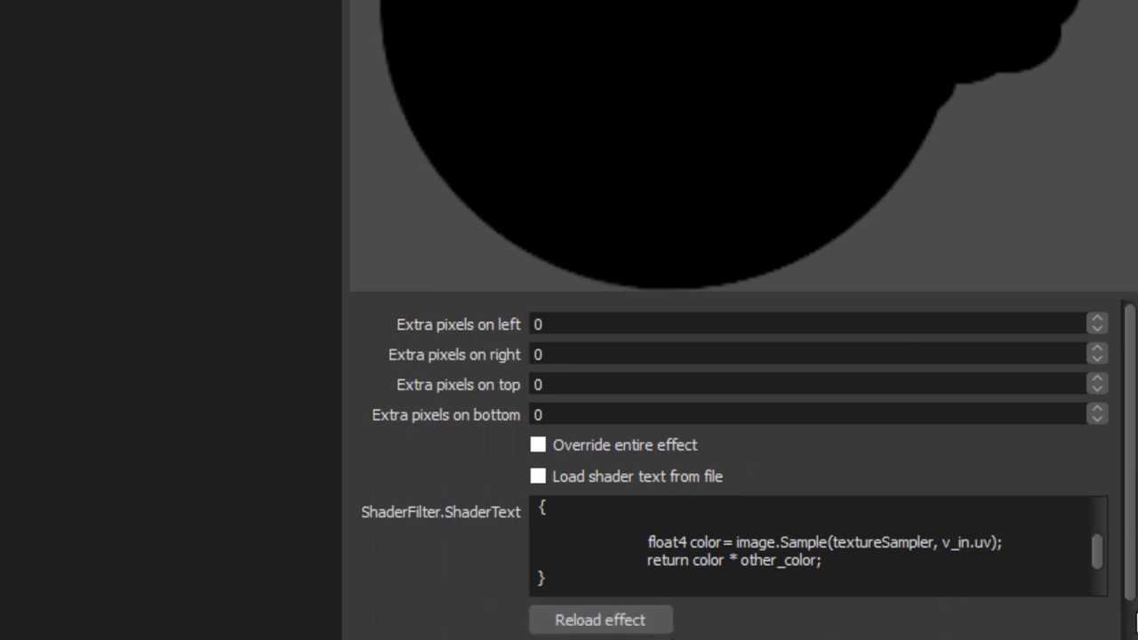
{"action": "scroll", "coordinate": [967, 630], "scroll_direction": "down", "scroll_amount": 1}
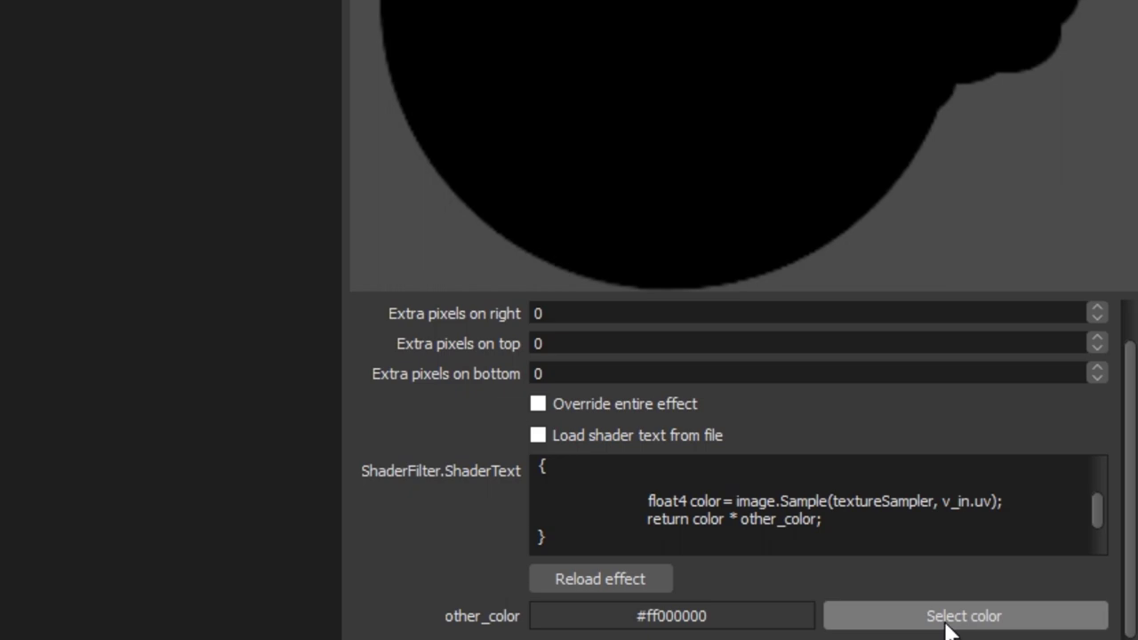
{"action": "left_click", "coordinate": [949, 630]}
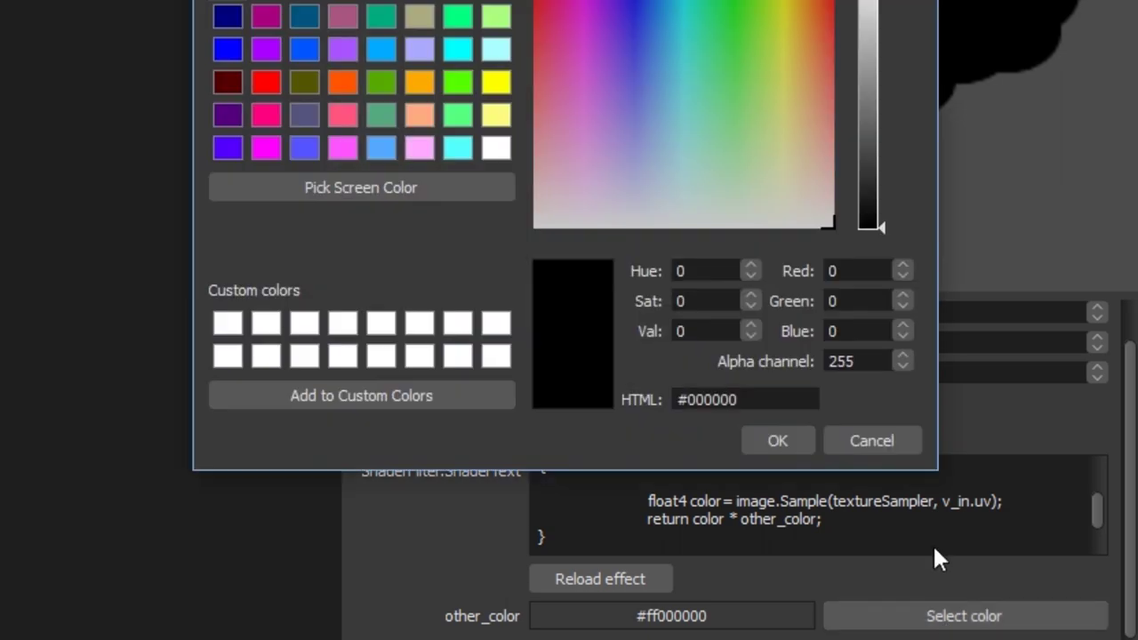
{"action": "left_click", "coordinate": [455, 83]}
{"action": "left_click", "coordinate": [779, 441]}
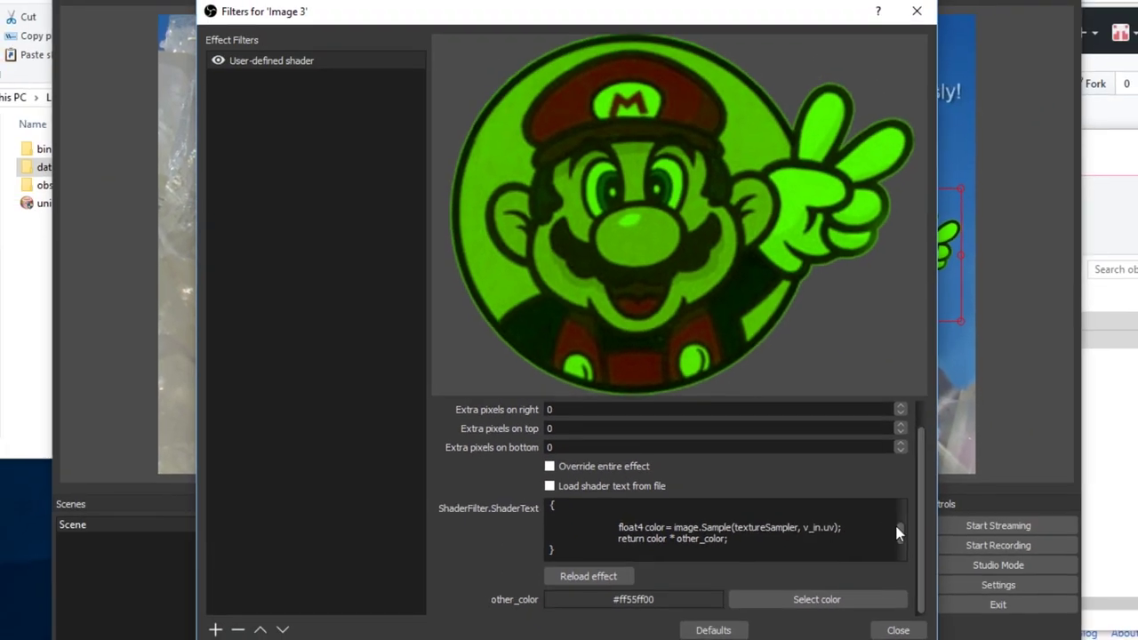
Review the uniform other_color declaration line in the shader text
{"action": "left_click_drag", "start_coordinate": [896, 532], "coordinate": [894, 497]}
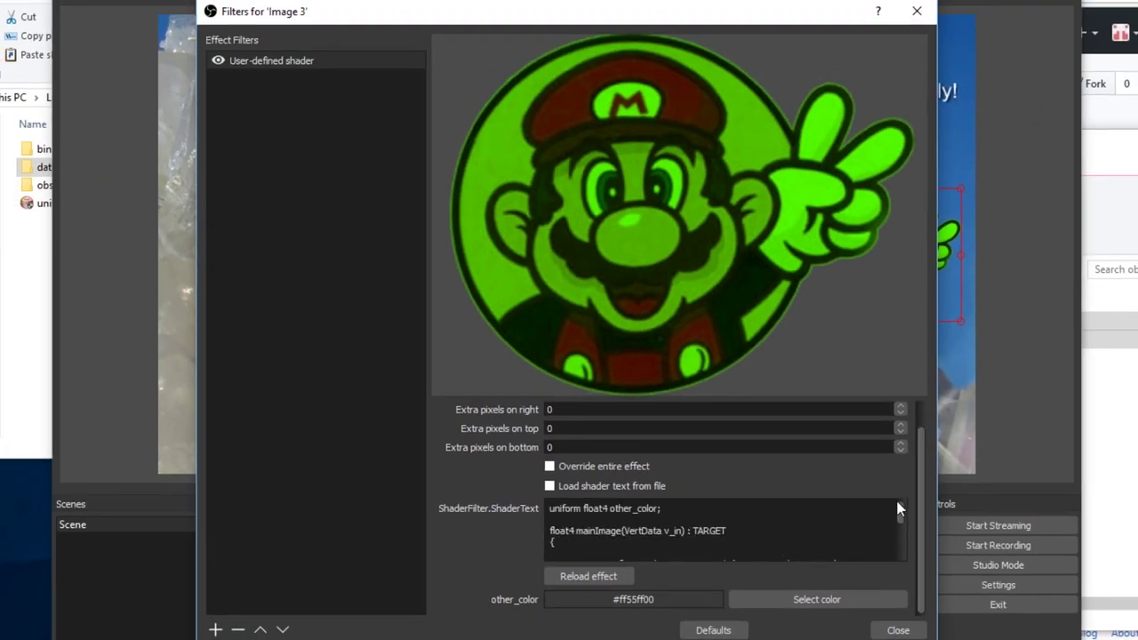
{"action": "triple_click", "coordinate": [823, 501]}
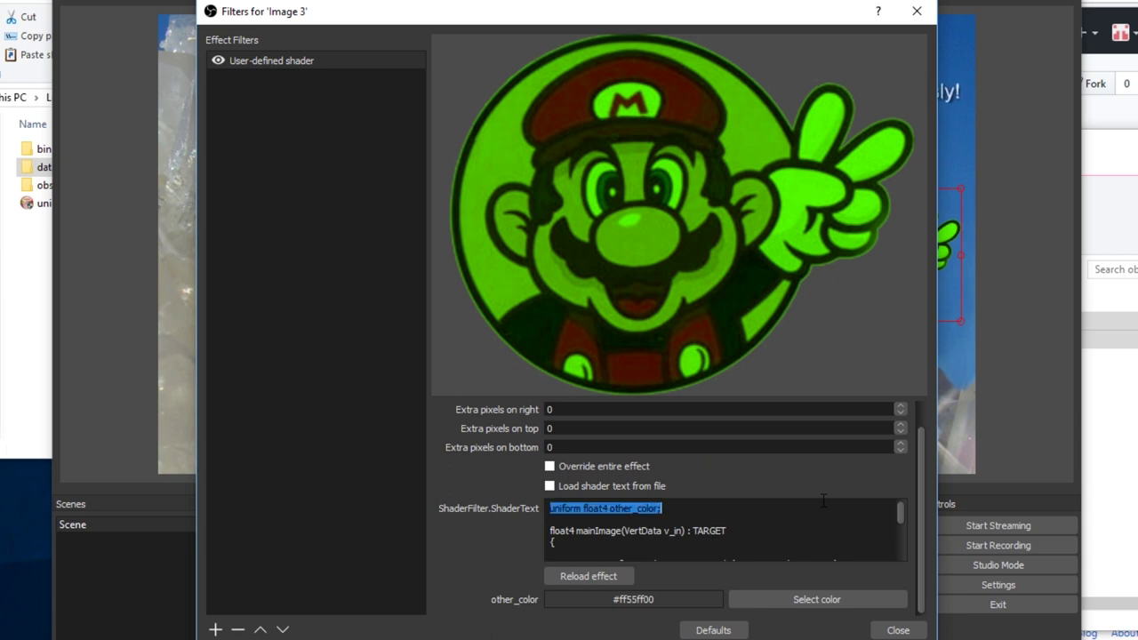
{"action": "left_click", "coordinate": [823, 501]}
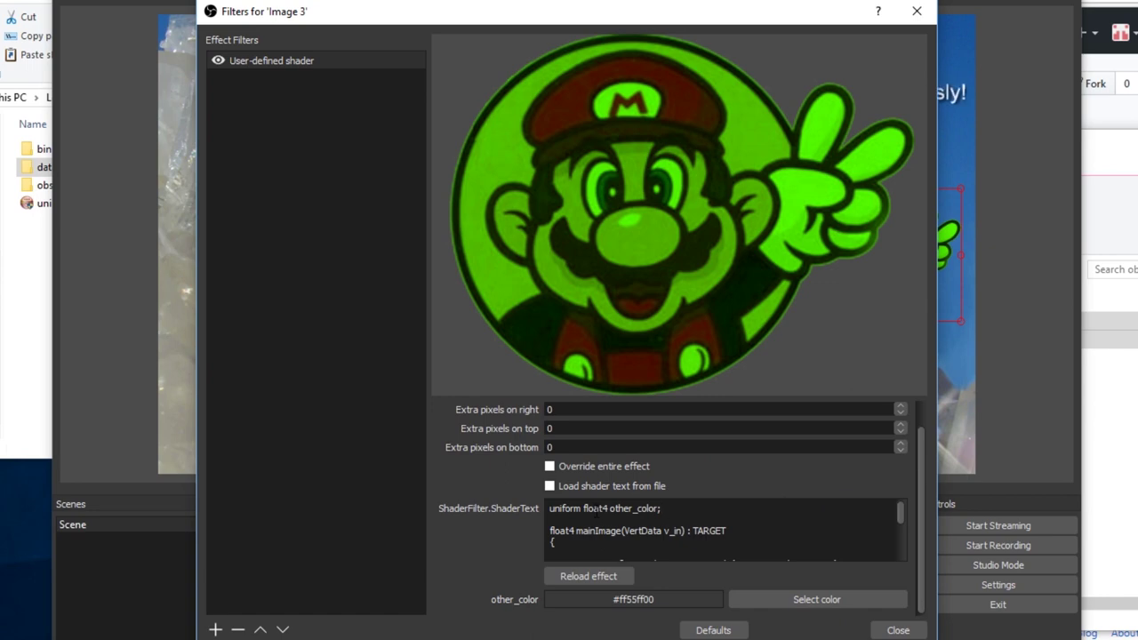
Close the Filters for 'Image 3' dialog to return to the main scene
{"action": "left_click", "coordinate": [902, 628]}
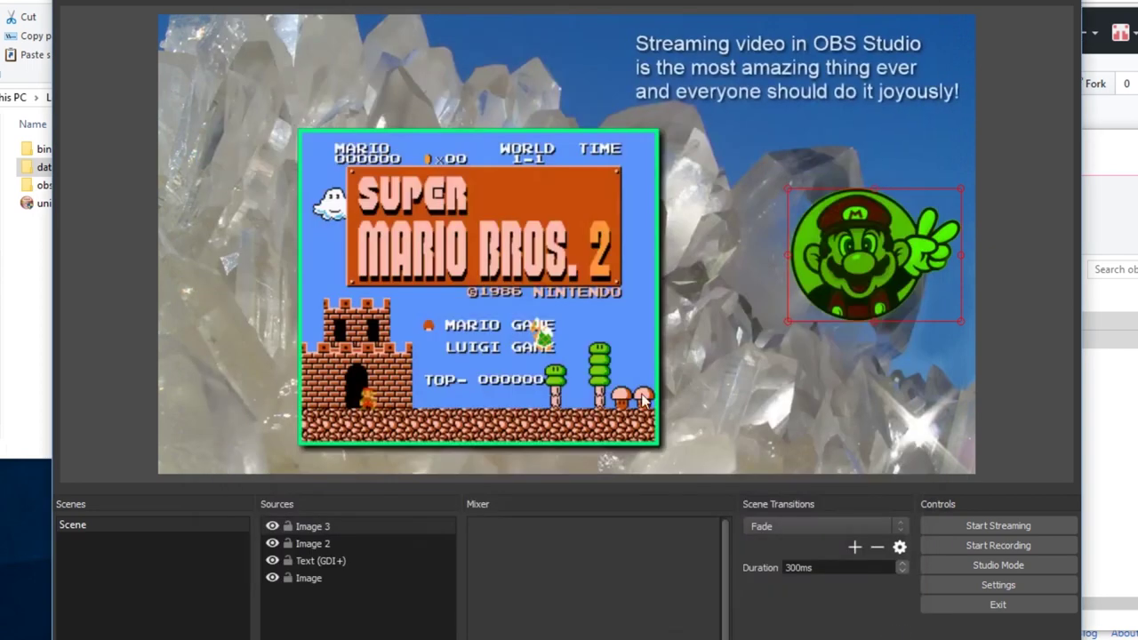